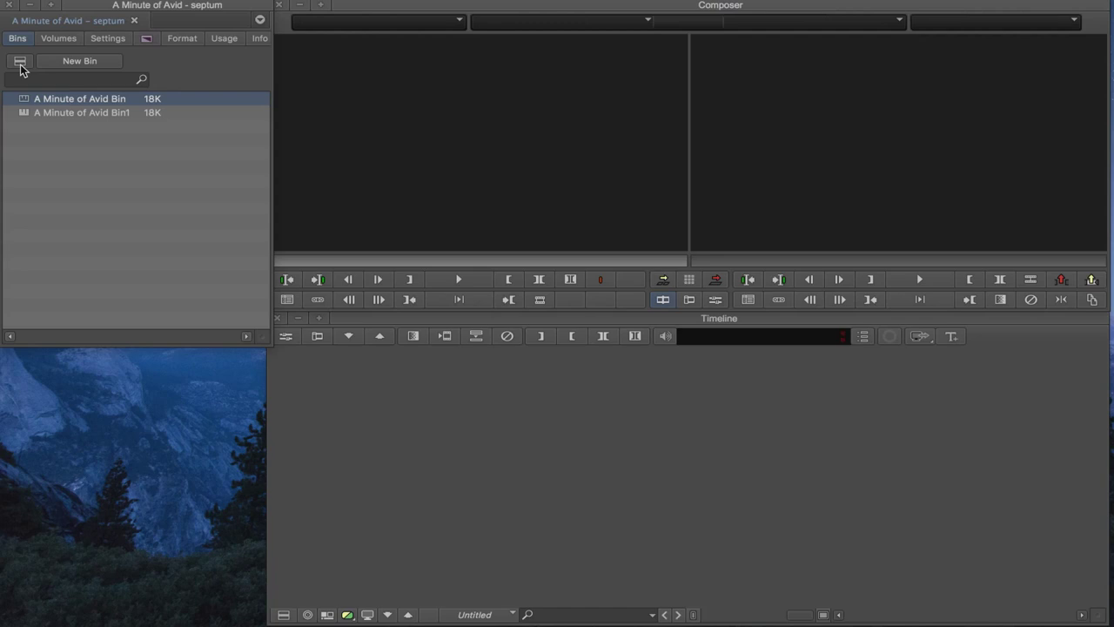
pyautogui.click(19, 63)
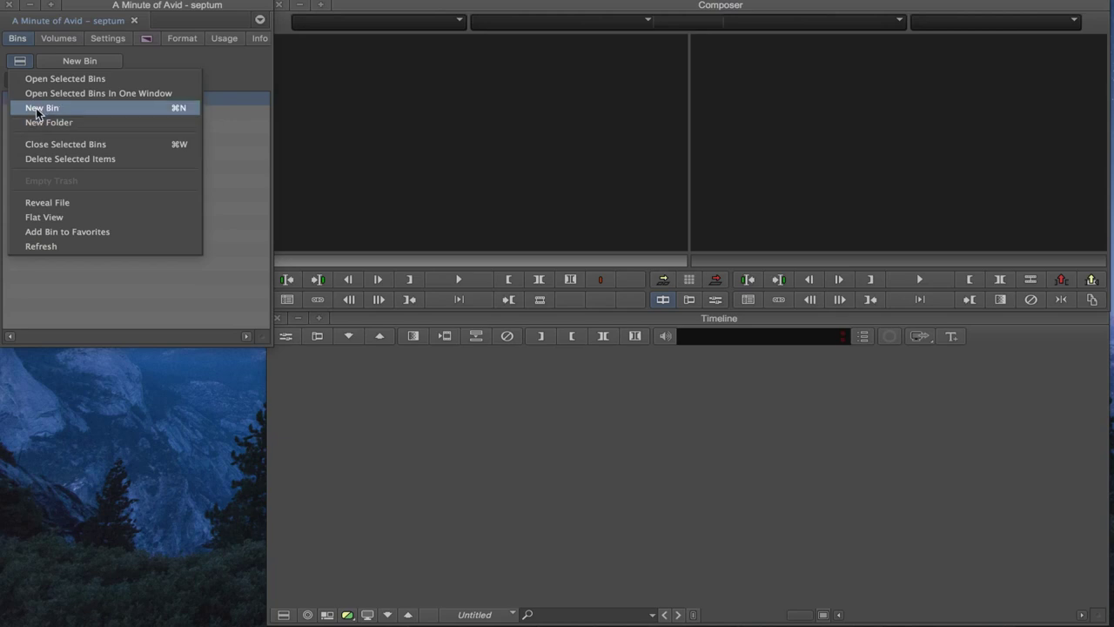
pyautogui.click(179, 3)
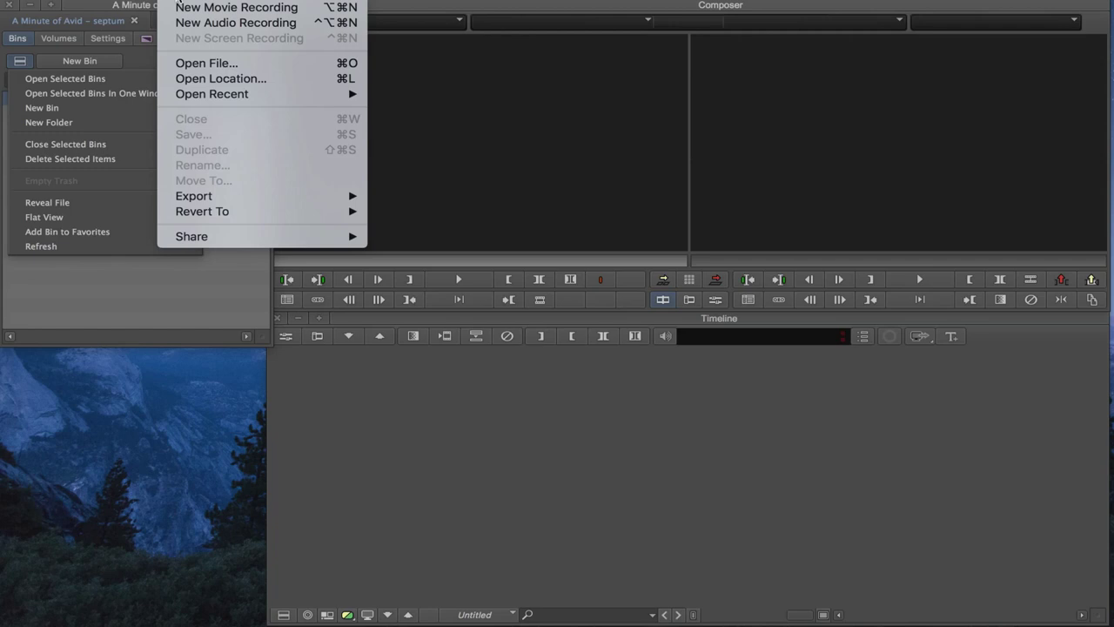
pyautogui.click(78, 66)
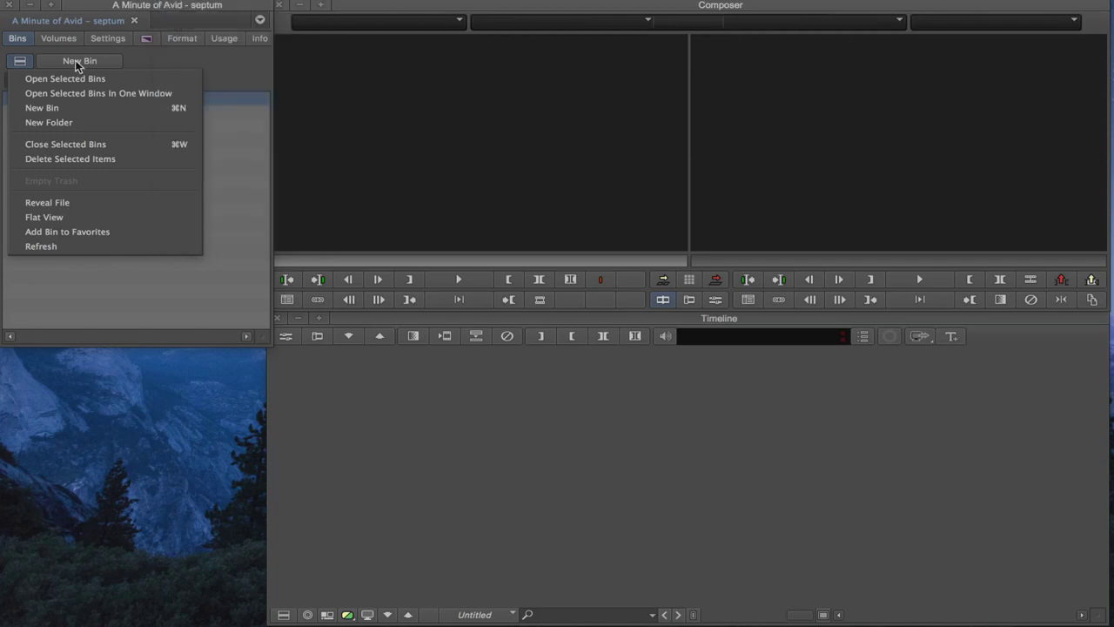
pyautogui.click(77, 66)
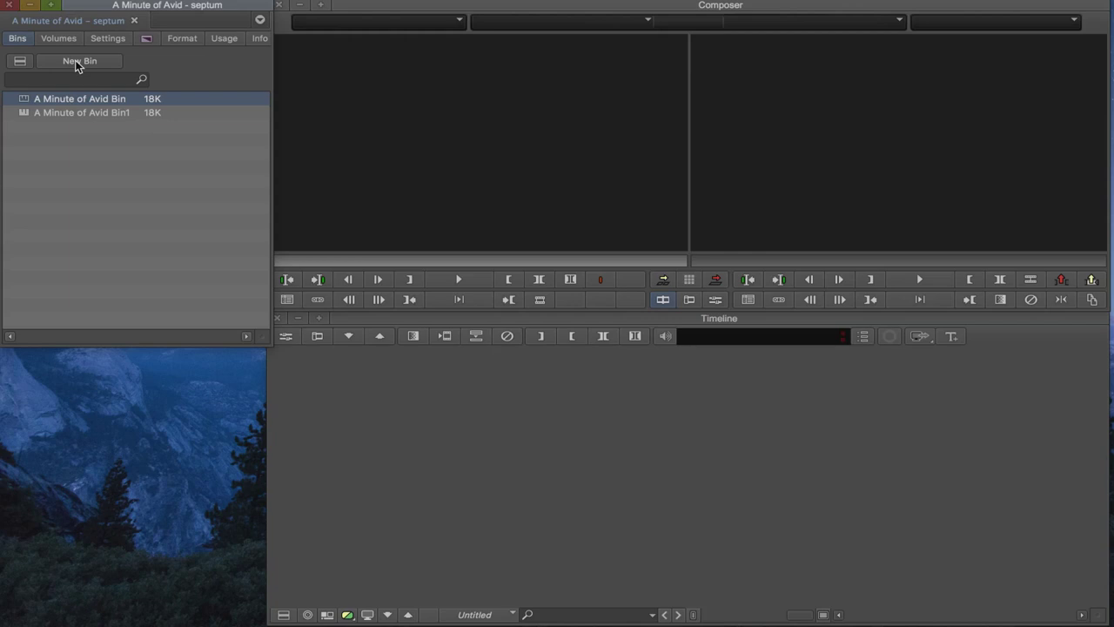
# - Create a new bin, then move its window beneath the project window and resize it to fill the space beside the timeline
pyautogui.click(76, 63)
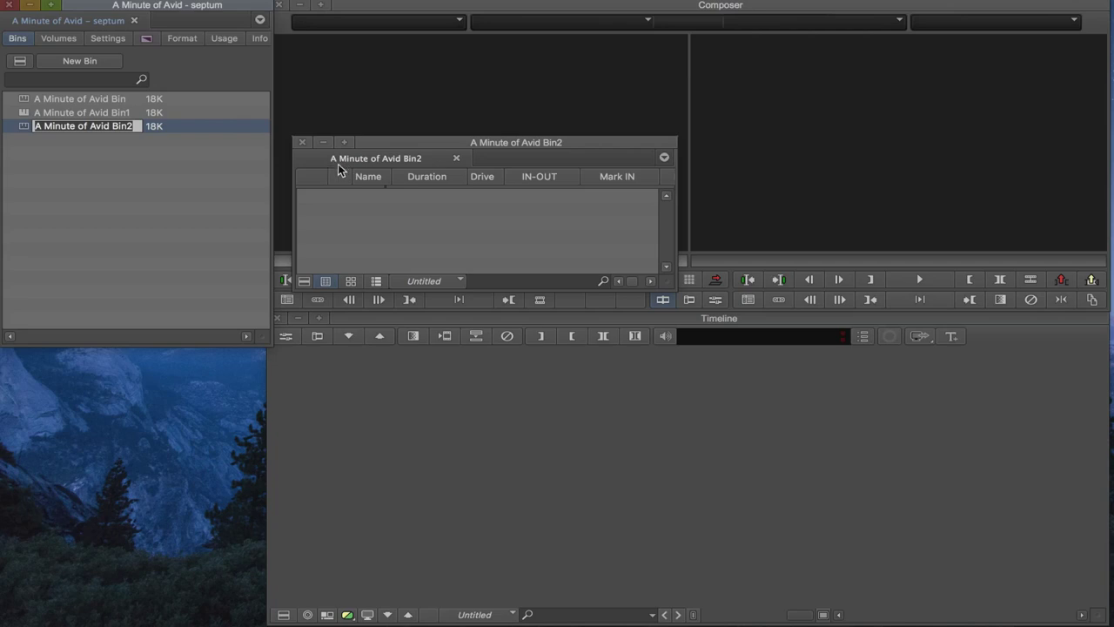
pyautogui.click(423, 152)
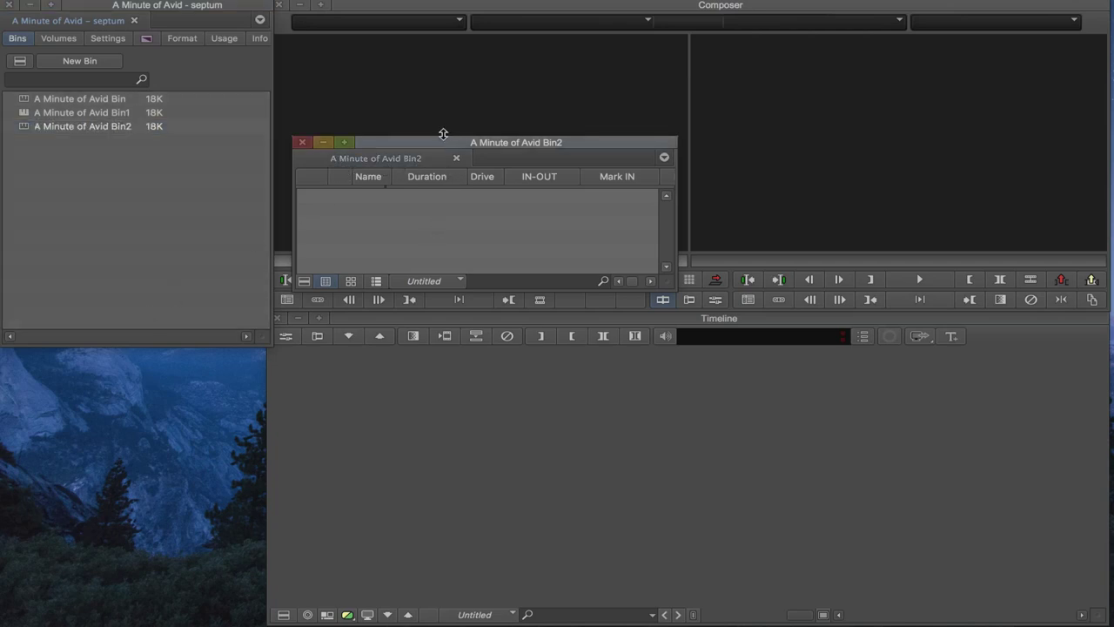
pyautogui.moveTo(441, 140); pyautogui.dragTo(145, 350)
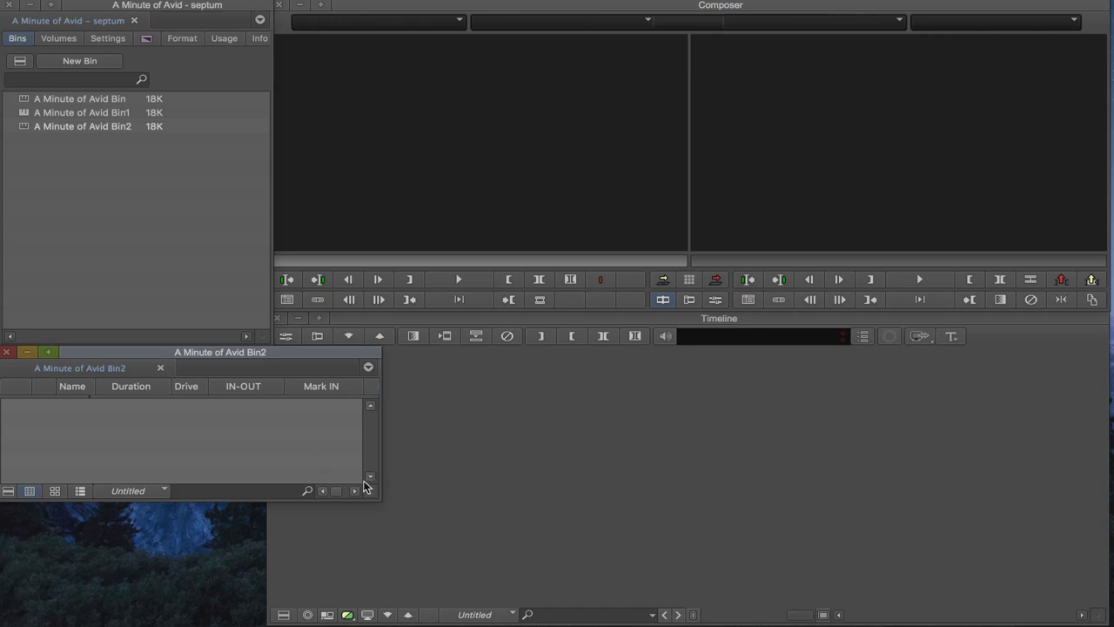
pyautogui.moveTo(381, 500); pyautogui.dragTo(266, 624)
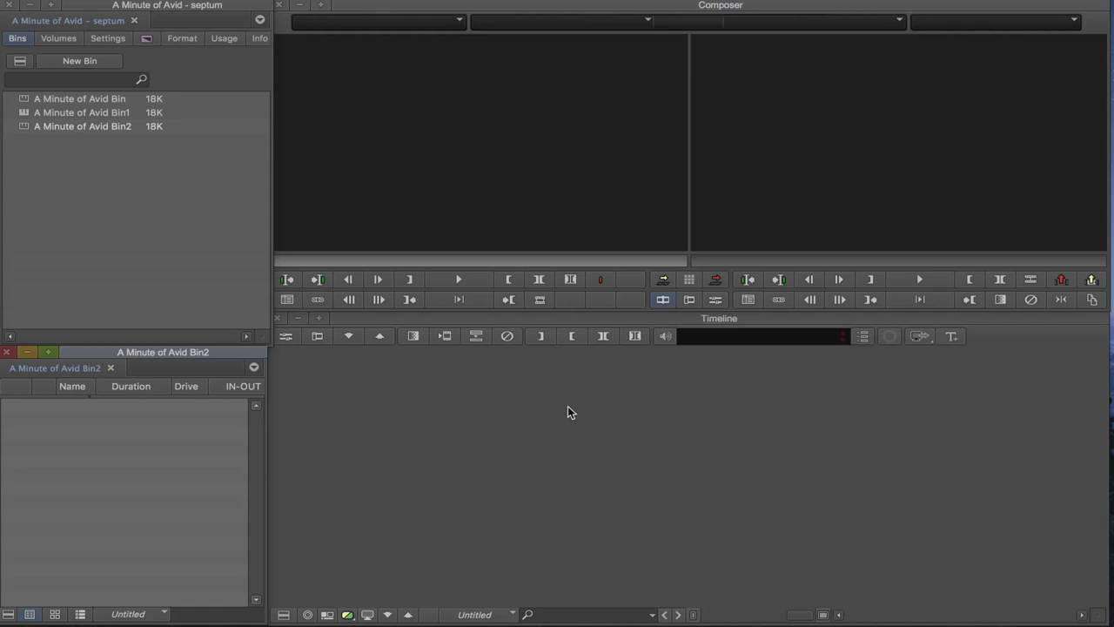
# - Import the A MINUTE OF AVID- SELECT NEW PROJECT.mov video from the desktop into the new bin
pyautogui.hotkey('ctrl', 'Right')
pyautogui.moveTo(1062, 317)
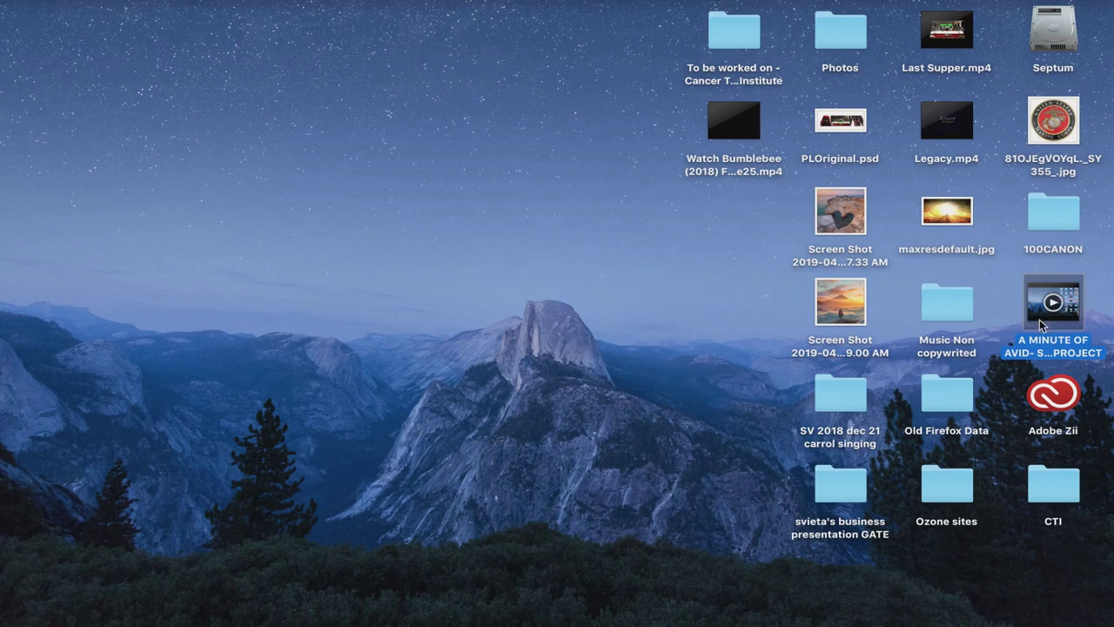
pyautogui.moveTo(1041, 324); pyautogui.dragTo(65, 454)
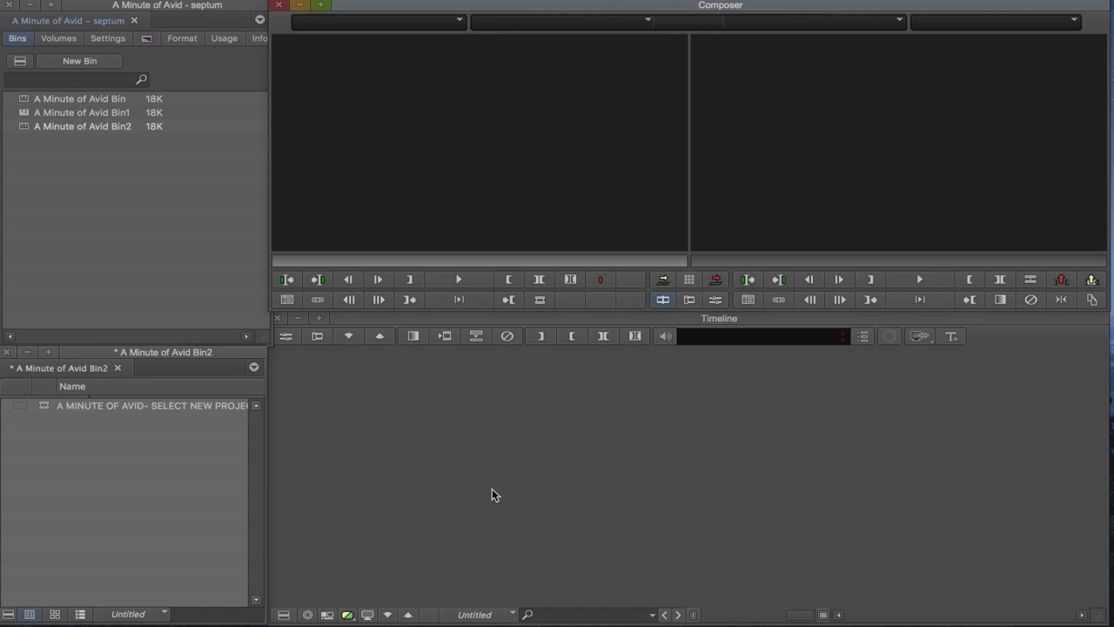
# - Load the imported A MINUTE OF AVID- SELECT NEW PROJECT.mov clip from the bin into the source monitor
pyautogui.click(76, 404)
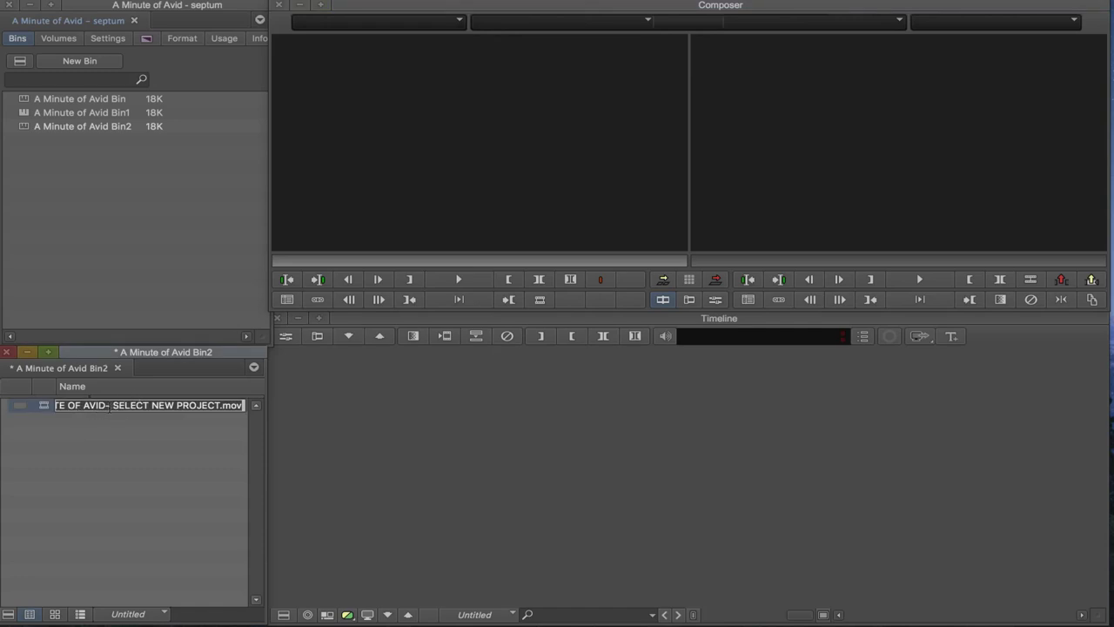
pyautogui.click(47, 405)
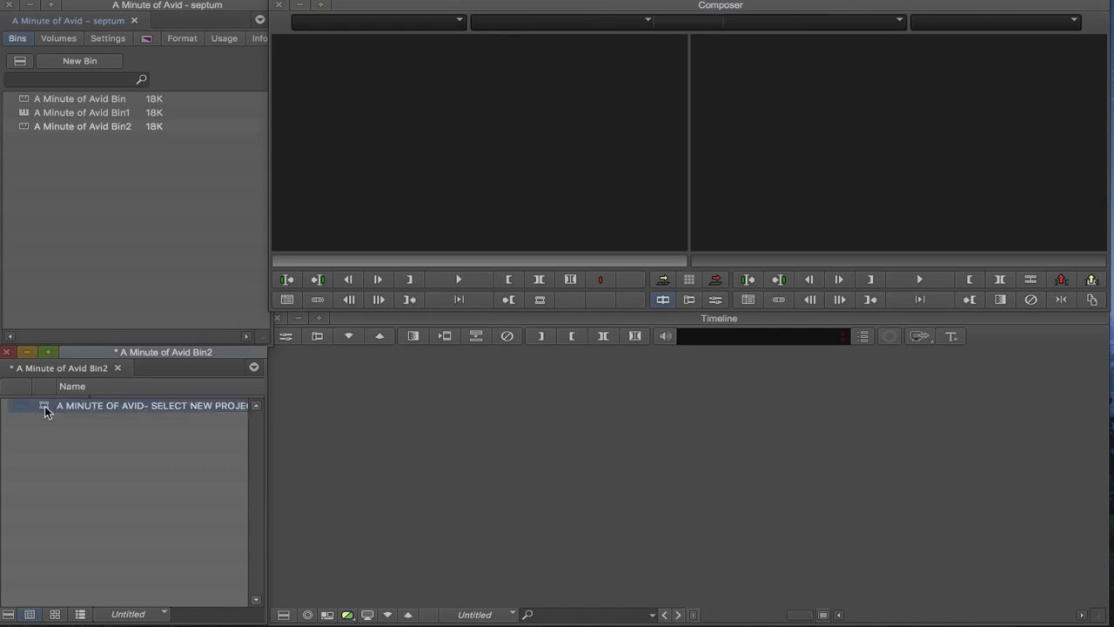
pyautogui.moveTo(45, 406); pyautogui.dragTo(436, 201)
pyautogui.moveTo(433, 196); pyautogui.dragTo(433, 197)
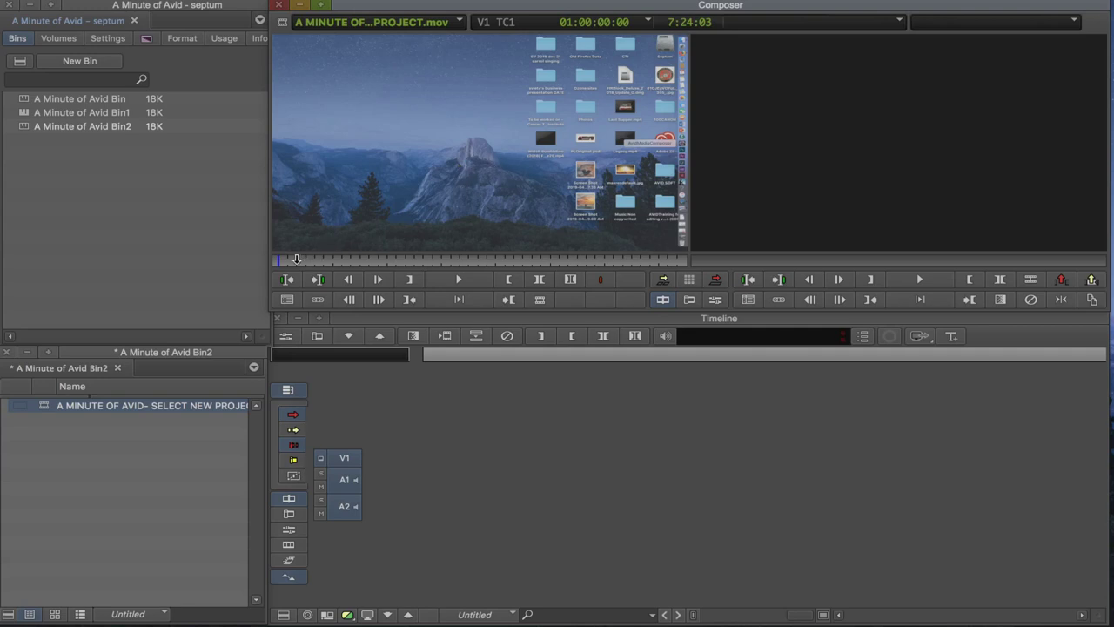
# - Scrub through the clip's opening in the source monitor and mark the IN point at 01:01:10:08, on the Media Composer splash screen
pyautogui.click(459, 280)
pyautogui.click(284, 262)
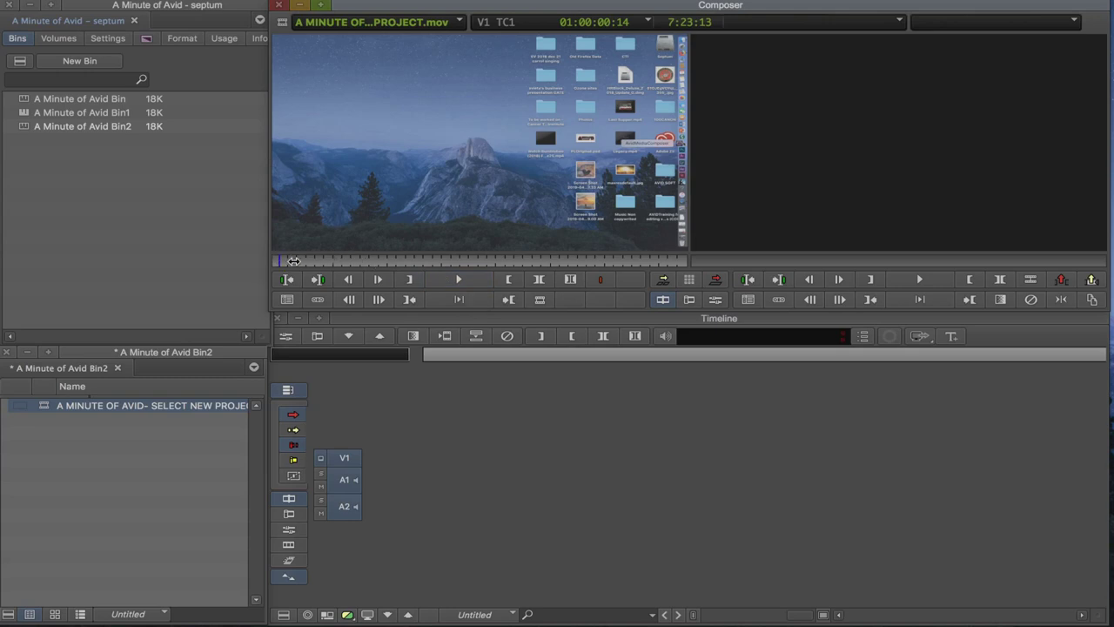
pyautogui.click(292, 260)
pyautogui.moveTo(291, 260); pyautogui.dragTo(286, 260)
pyautogui.click(292, 260)
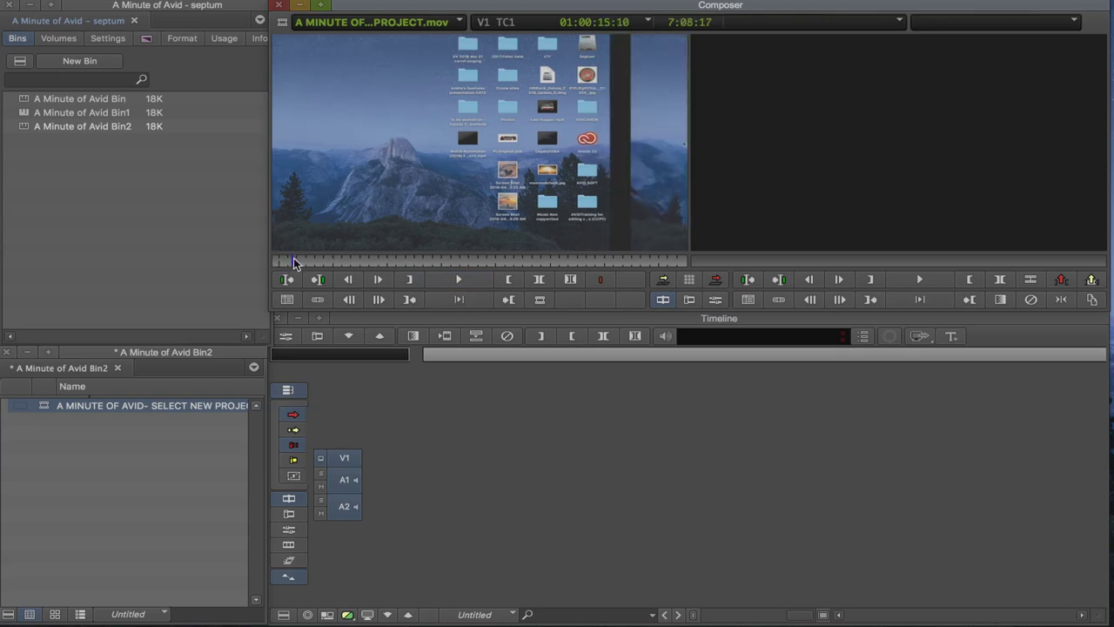
pyautogui.click(294, 260)
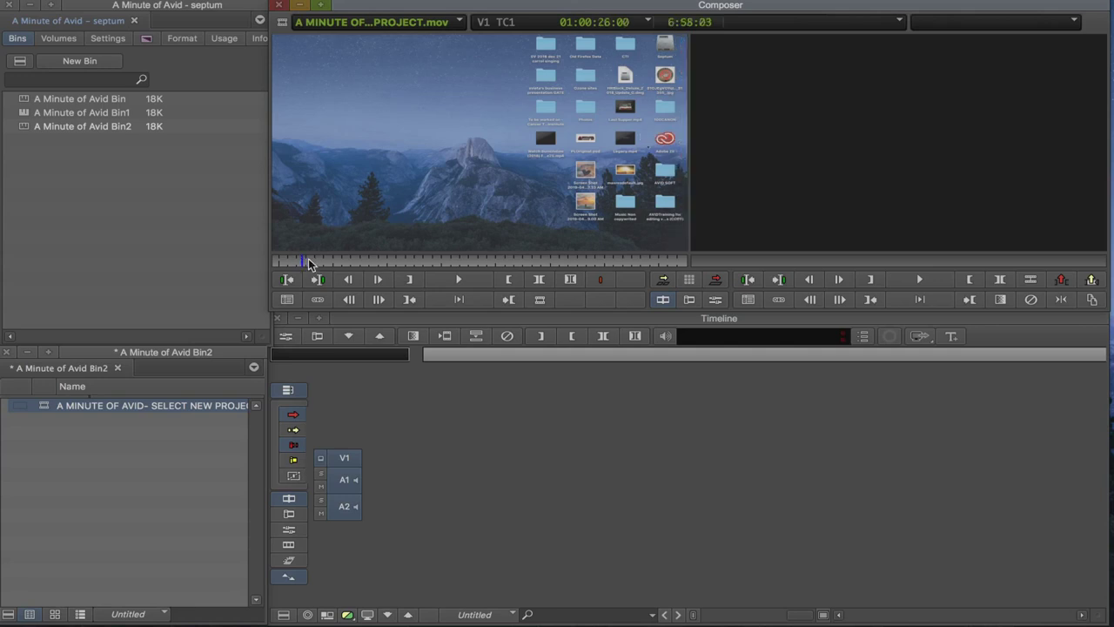
pyautogui.click(308, 260)
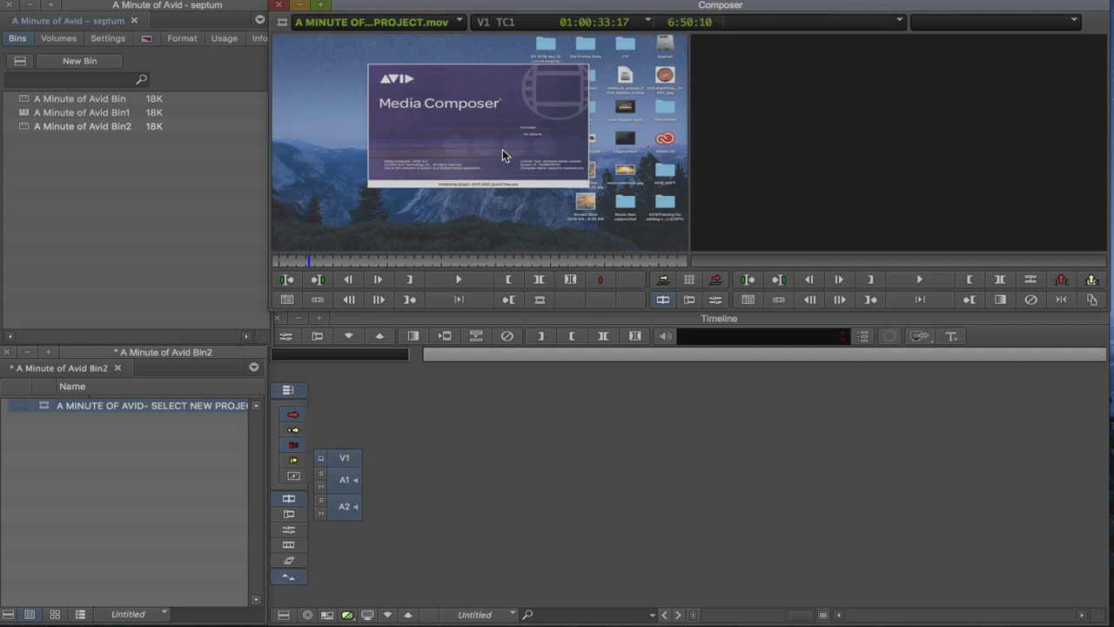
pyautogui.click(314, 261)
pyautogui.click(321, 260)
pyautogui.click(329, 260)
pyautogui.click(338, 260)
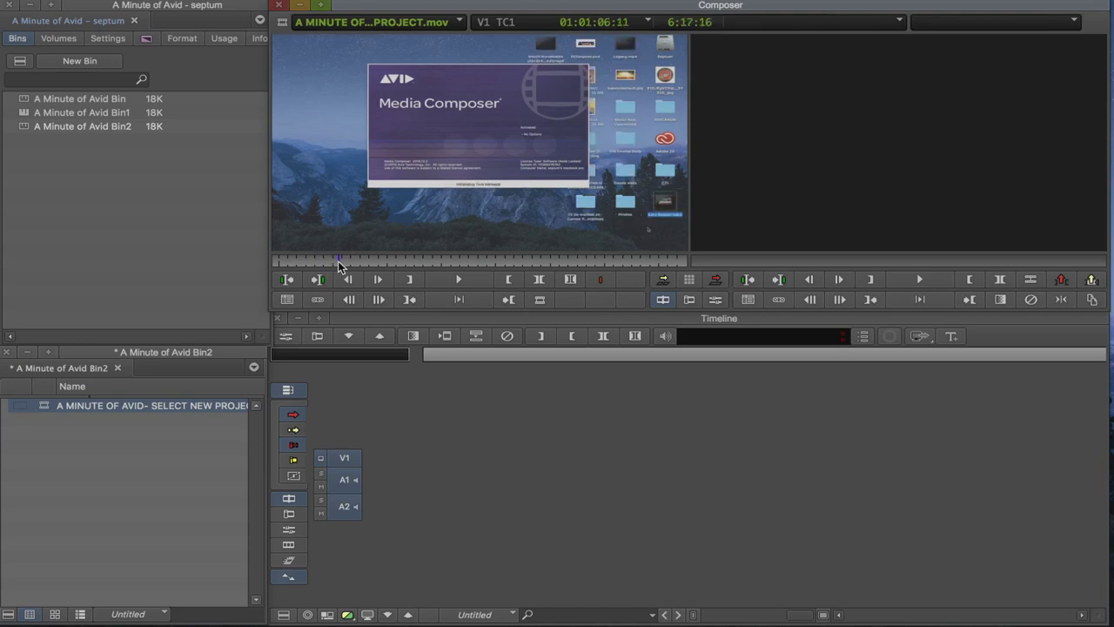
pyautogui.click(345, 261)
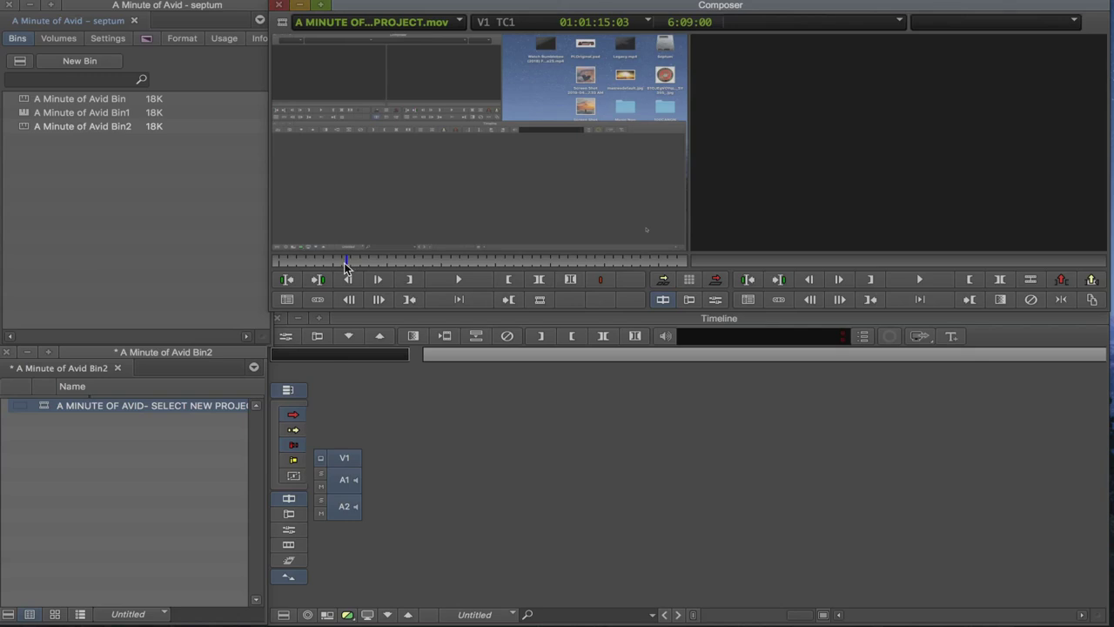
pyautogui.click(343, 261)
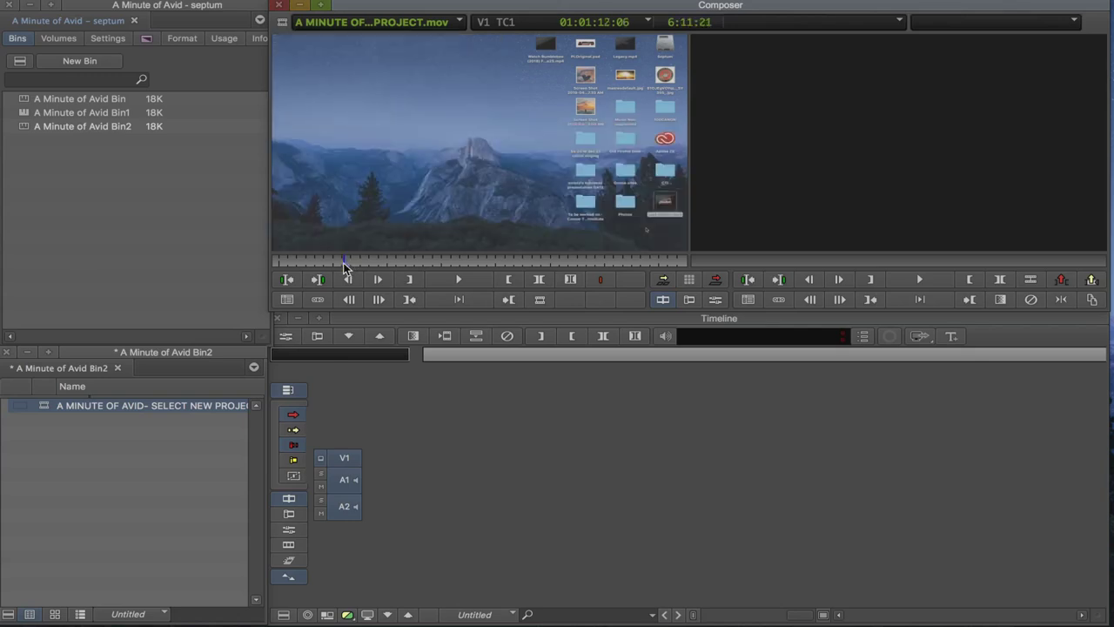
pyautogui.click(341, 261)
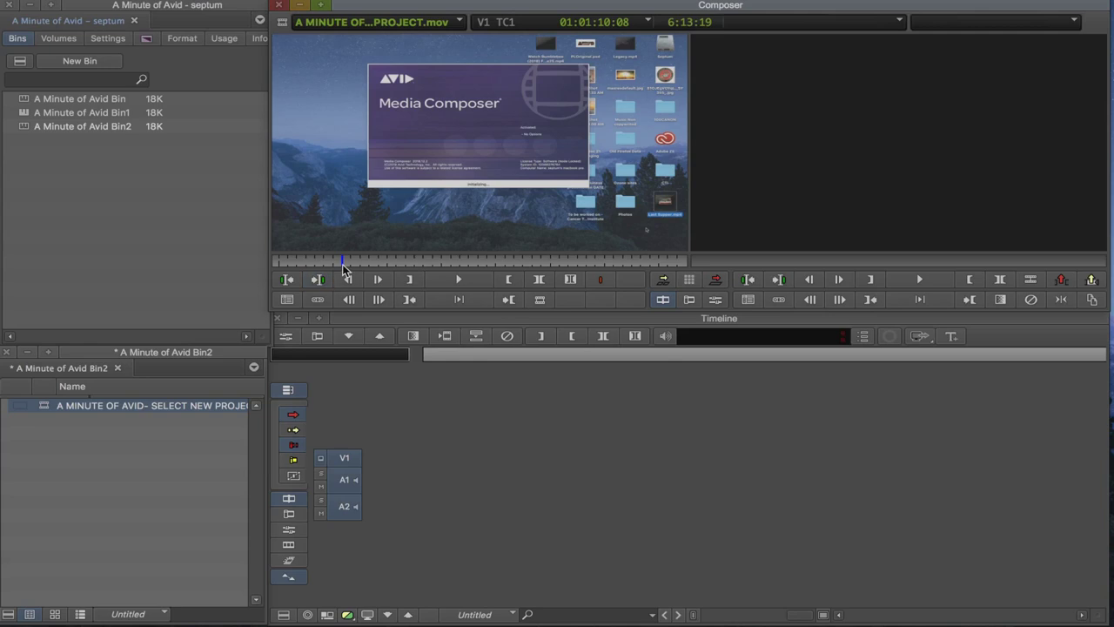
pyautogui.click(410, 280)
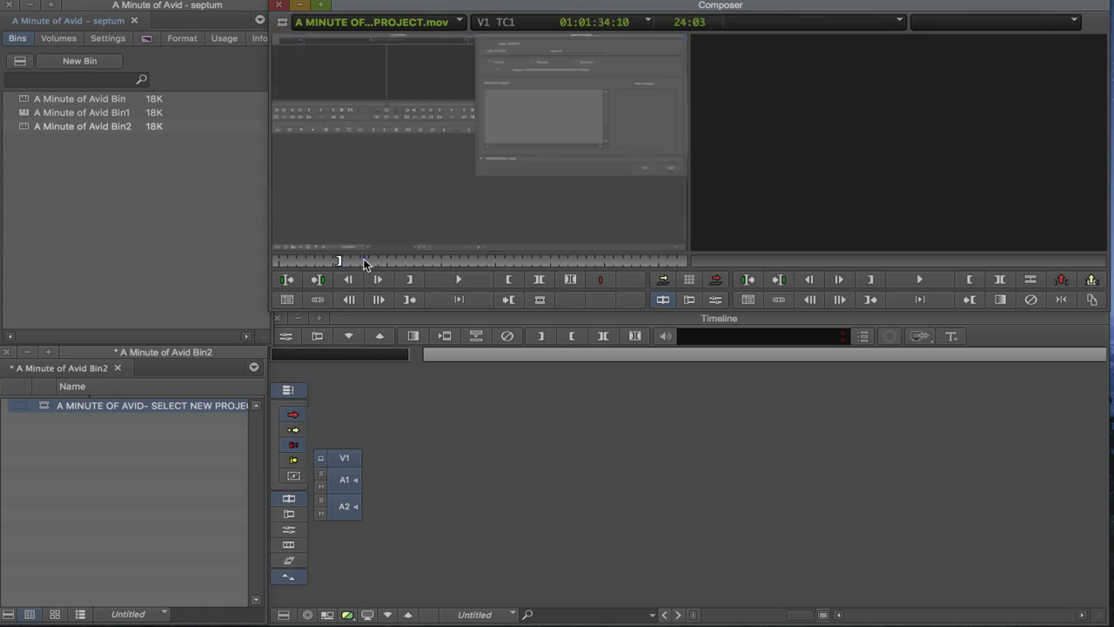
# - Scrub through the source clip from the IN point towards its end to examine the remaining footage
pyautogui.click(370, 262)
pyautogui.click(387, 262)
pyautogui.click(393, 262)
pyautogui.click(403, 262)
pyautogui.click(409, 262)
pyautogui.click(420, 262)
pyautogui.click(425, 262)
pyautogui.click(434, 263)
pyautogui.click(441, 262)
pyautogui.click(451, 262)
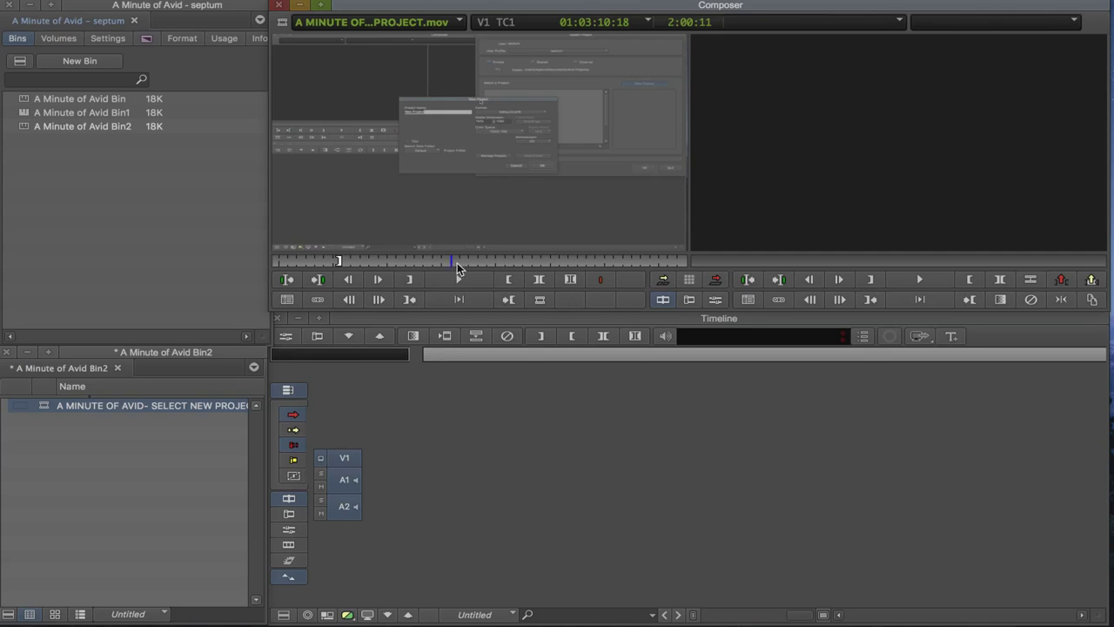
pyautogui.click(457, 262)
pyautogui.click(466, 262)
pyautogui.click(477, 262)
pyautogui.click(487, 262)
pyautogui.click(497, 262)
pyautogui.click(512, 262)
pyautogui.click(519, 262)
pyautogui.click(528, 263)
pyautogui.click(536, 262)
pyautogui.click(547, 262)
pyautogui.click(560, 262)
pyautogui.click(570, 262)
pyautogui.click(580, 262)
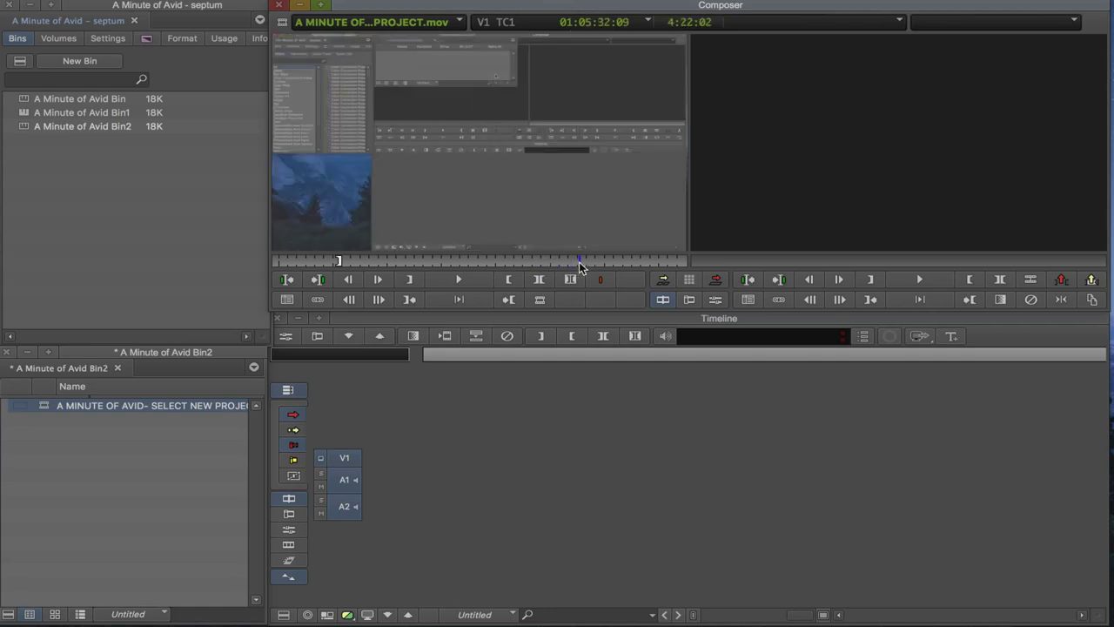
pyautogui.click(589, 262)
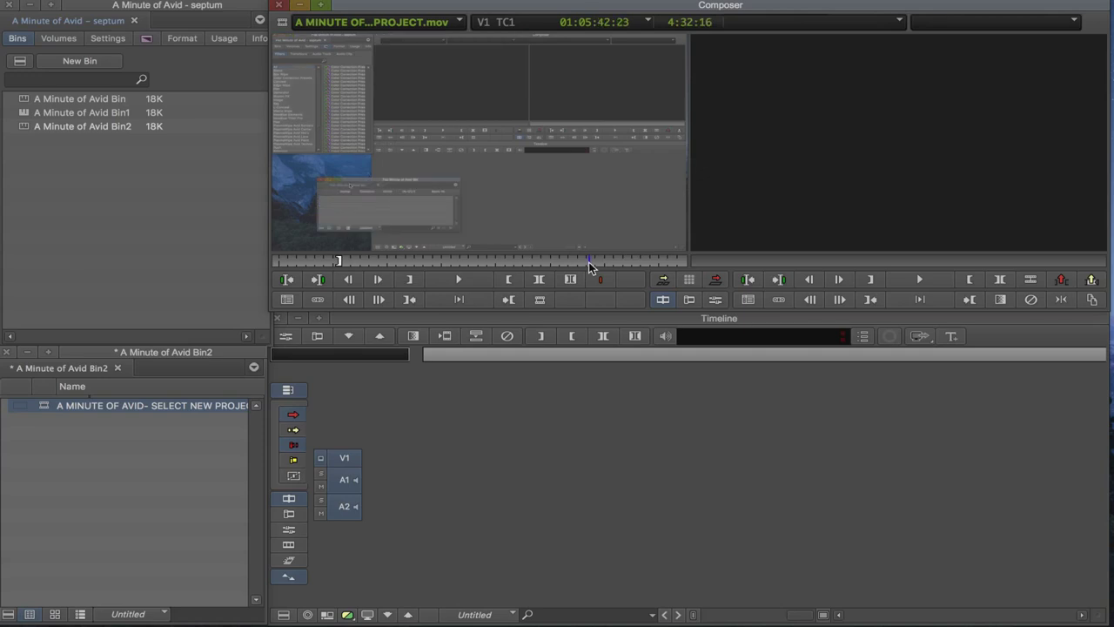
pyautogui.click(602, 261)
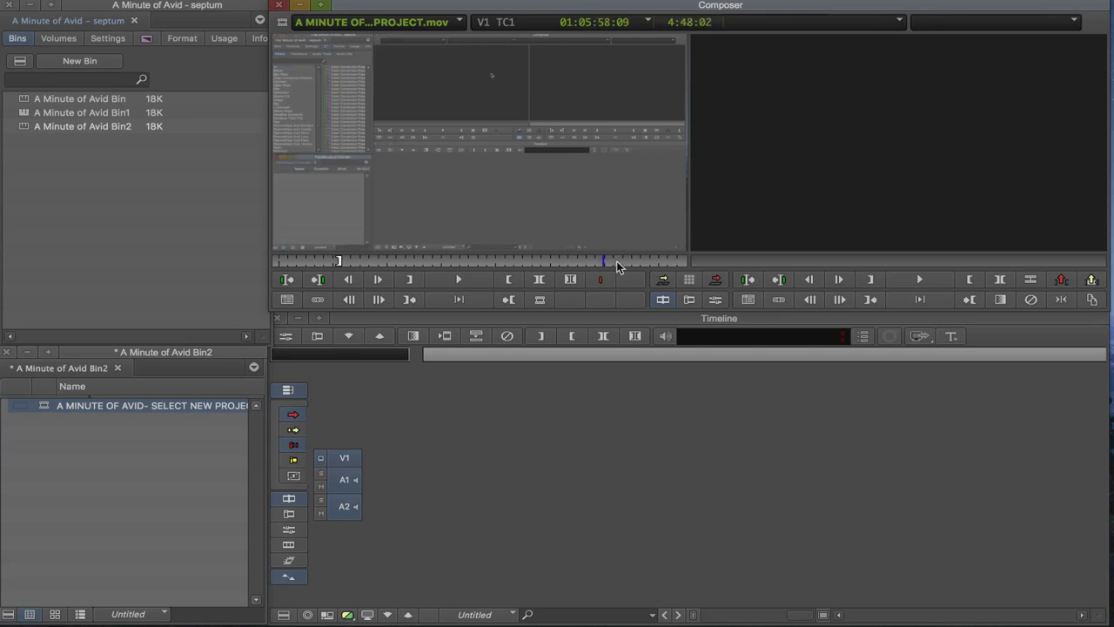
pyautogui.click(621, 261)
pyautogui.click(641, 264)
# - Play short samples from the middle of the source clip, around the New Project dialog footage, to examine the picture and sound
pyautogui.click(527, 260)
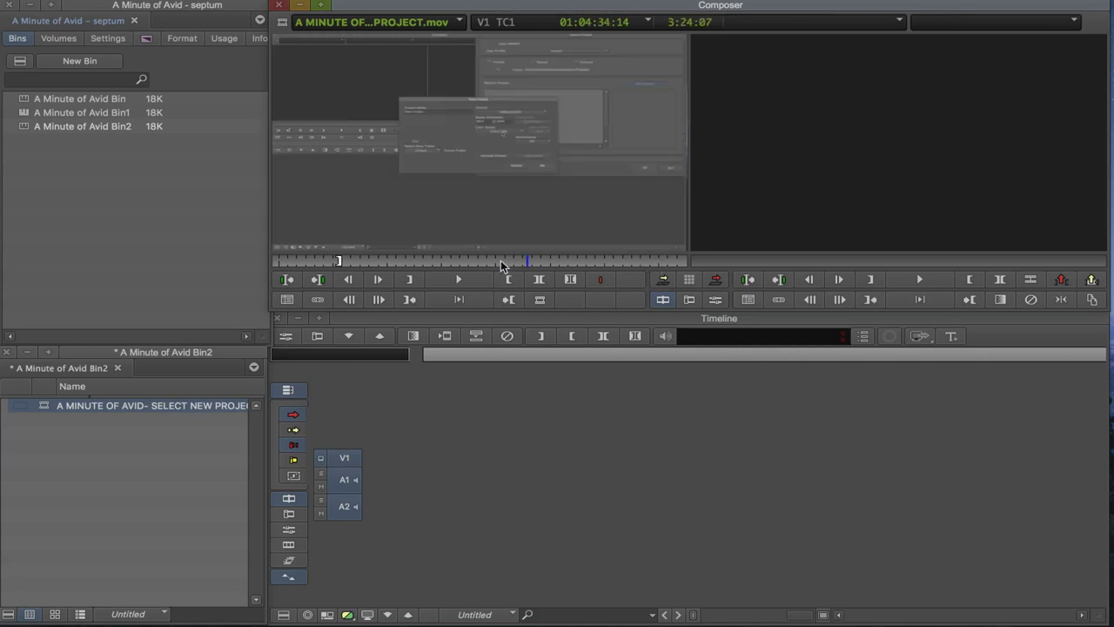
pyautogui.click(465, 260)
pyautogui.click(461, 279)
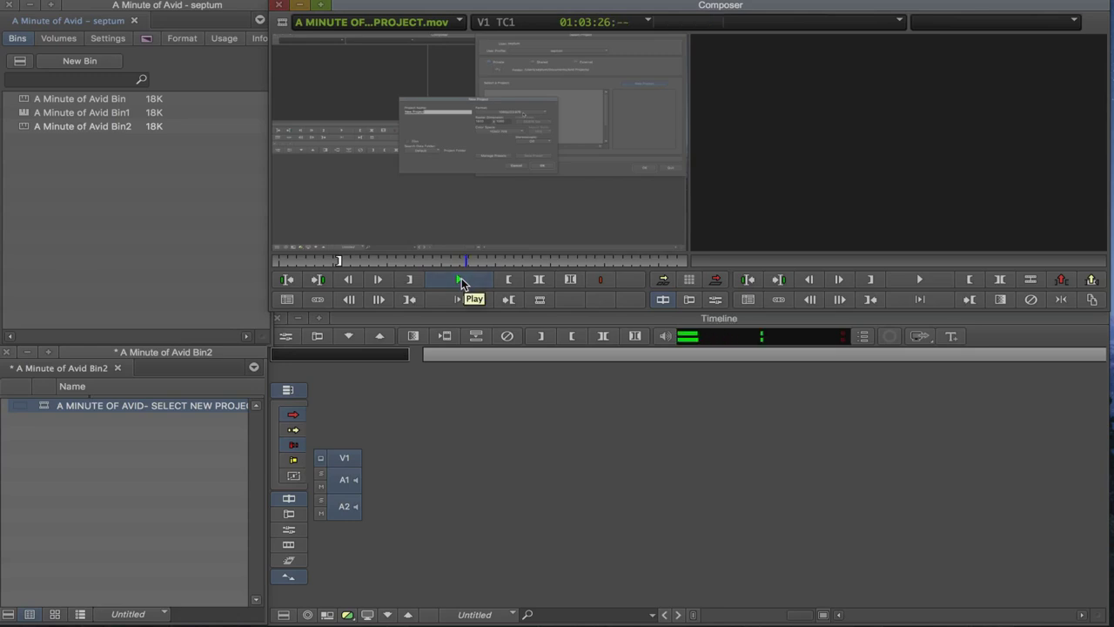
pyautogui.click(466, 279)
pyautogui.click(467, 279)
pyautogui.click(467, 279)
pyautogui.click(499, 259)
pyautogui.click(472, 279)
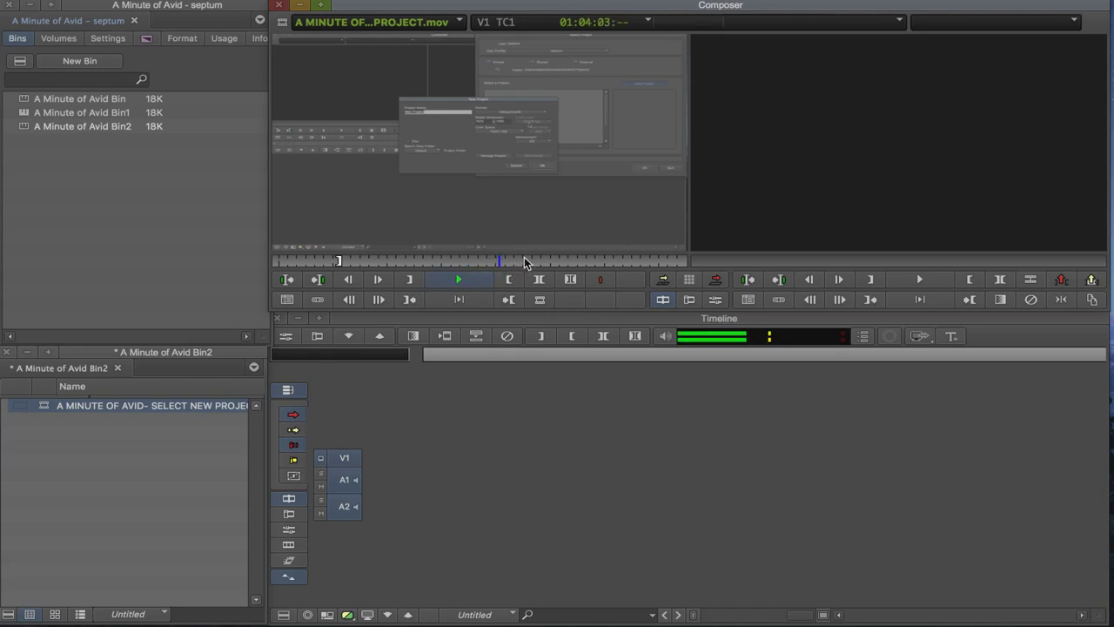
pyautogui.click(464, 277)
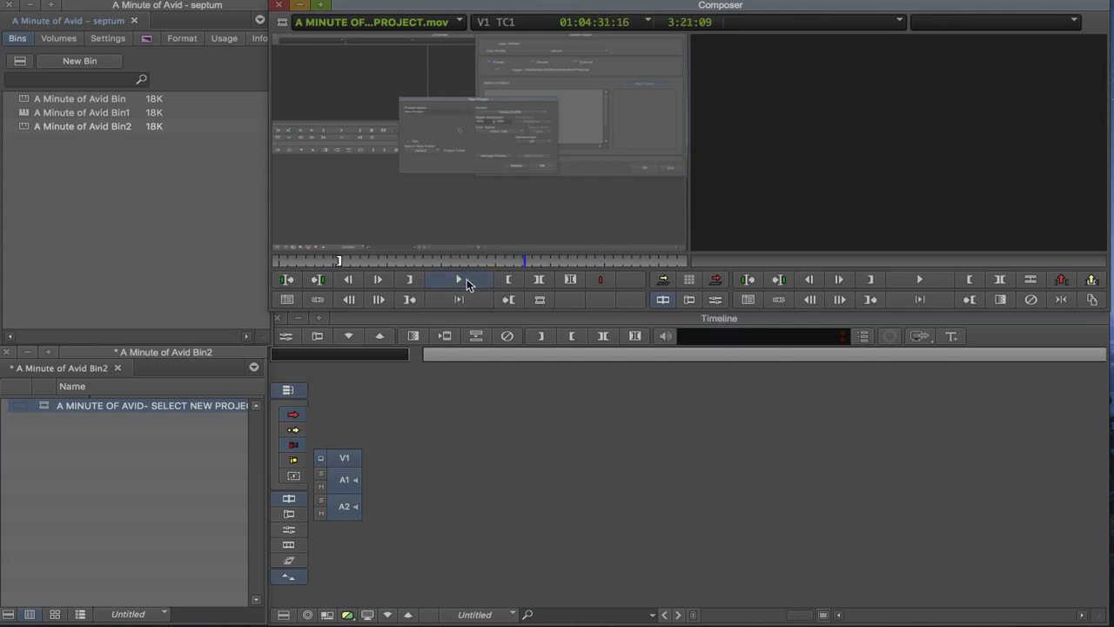
pyautogui.click(467, 279)
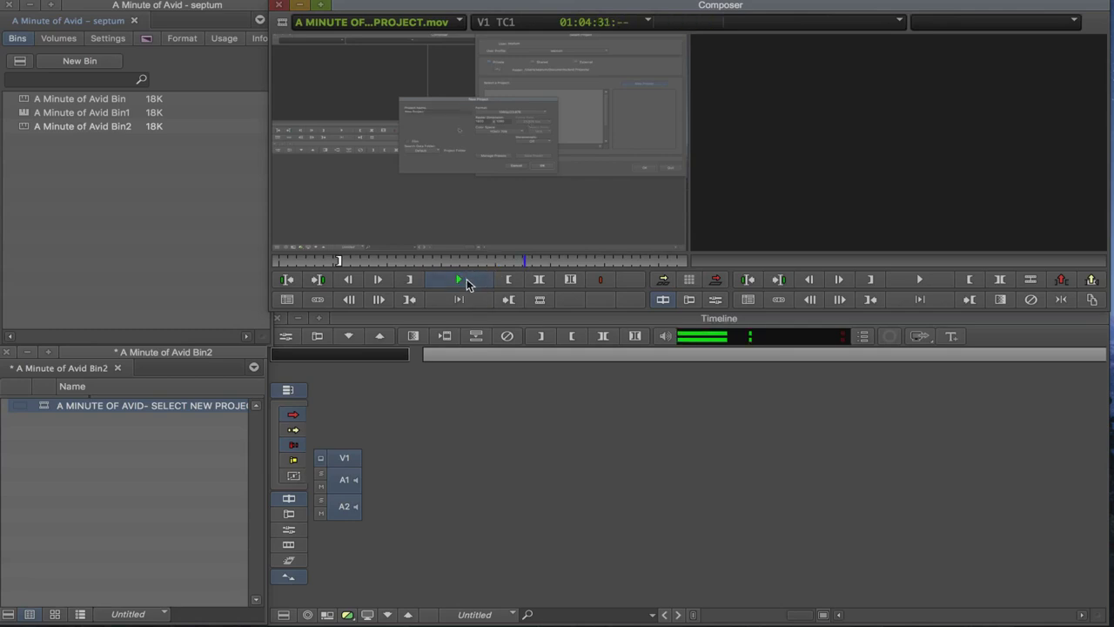
# - Spot-check the source clip's later footage, from the Select Project window through to the new project's workspace
pyautogui.click(563, 259)
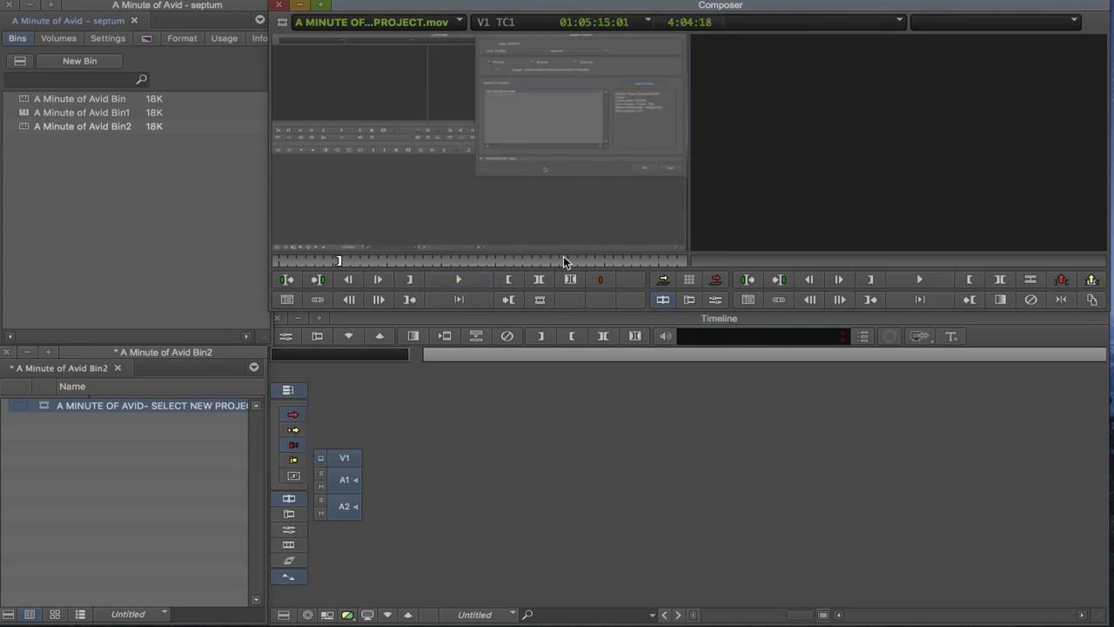
pyautogui.click(455, 281)
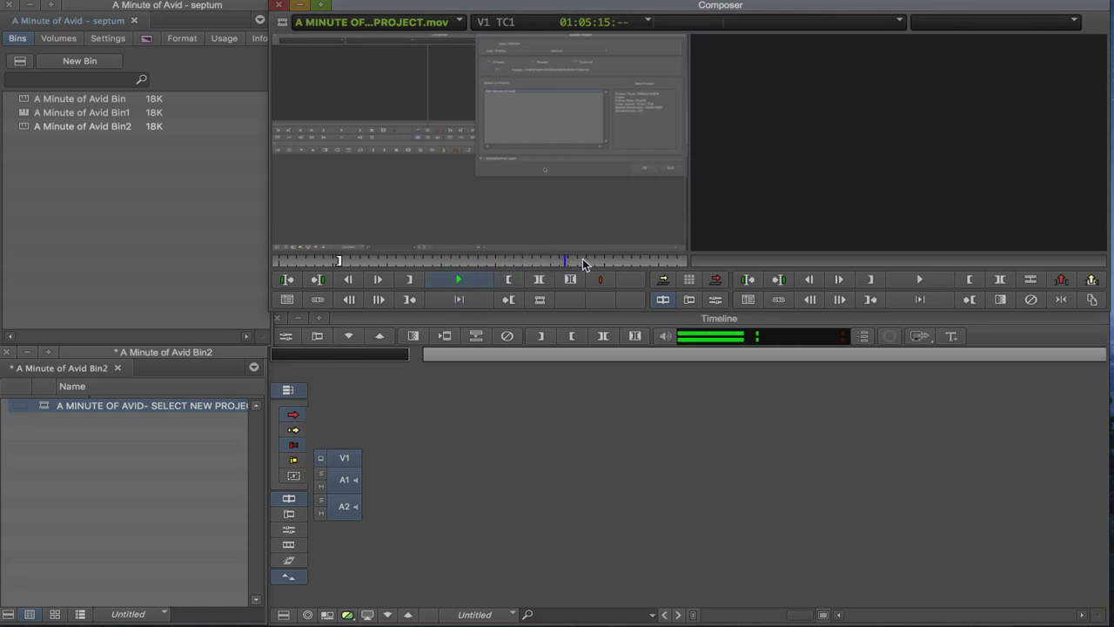
pyautogui.press('space')
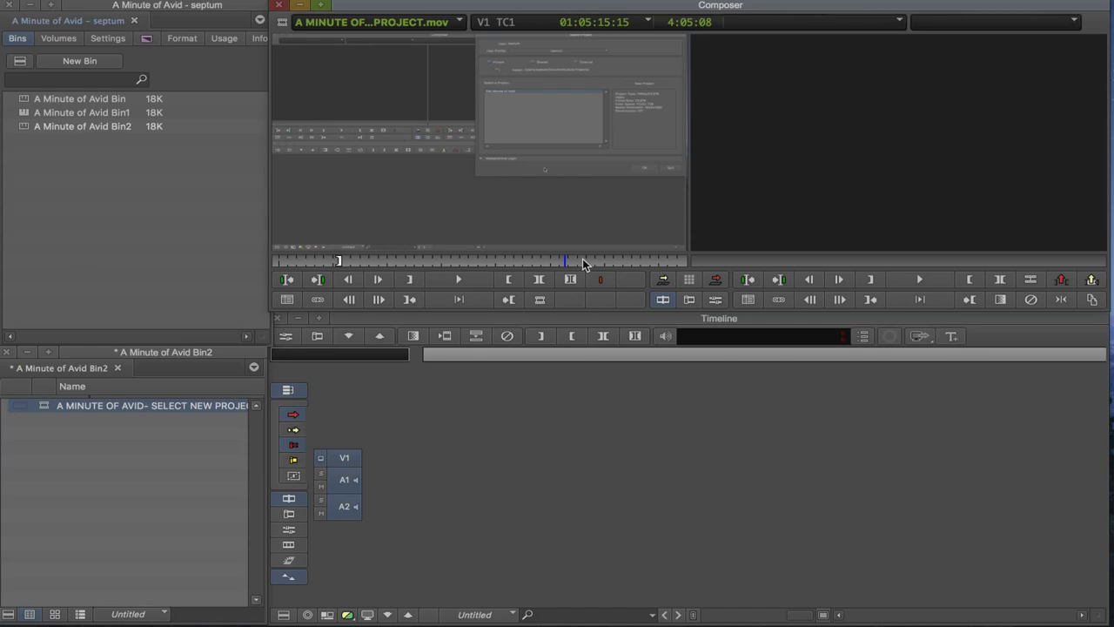
pyautogui.click(582, 260)
pyautogui.click(454, 280)
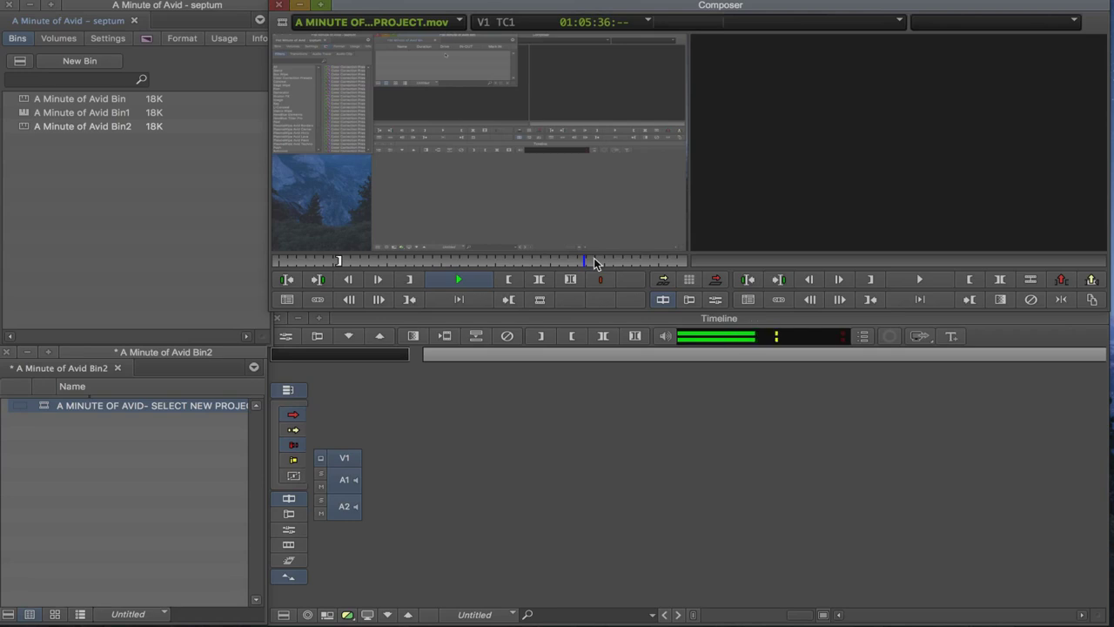
pyautogui.press('space')
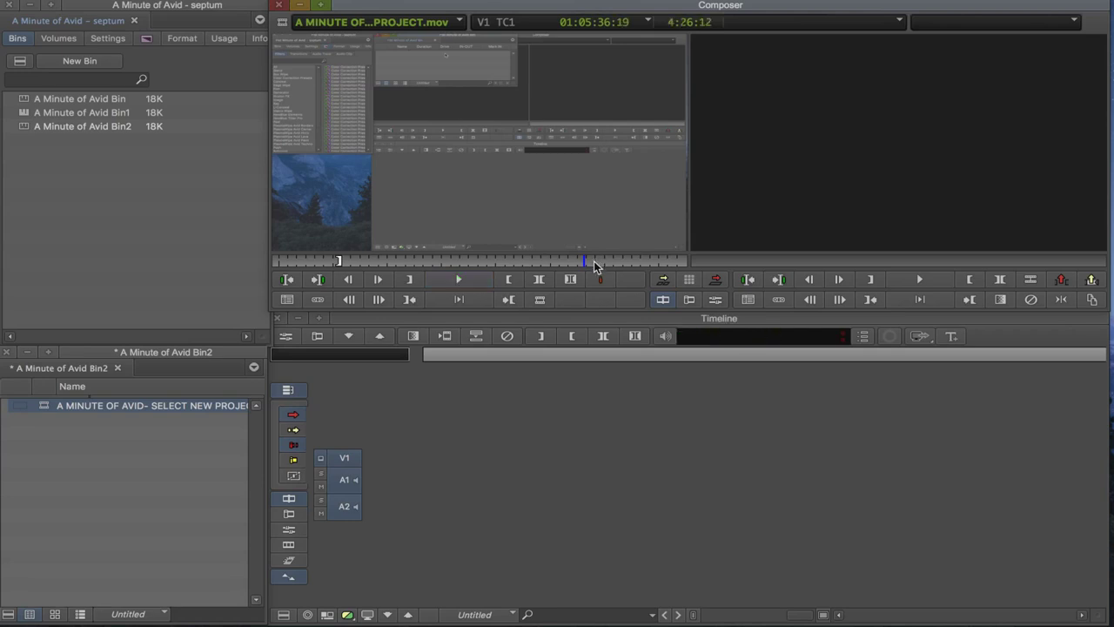
pyautogui.click(596, 261)
pyautogui.moveTo(610, 260); pyautogui.dragTo(639, 261)
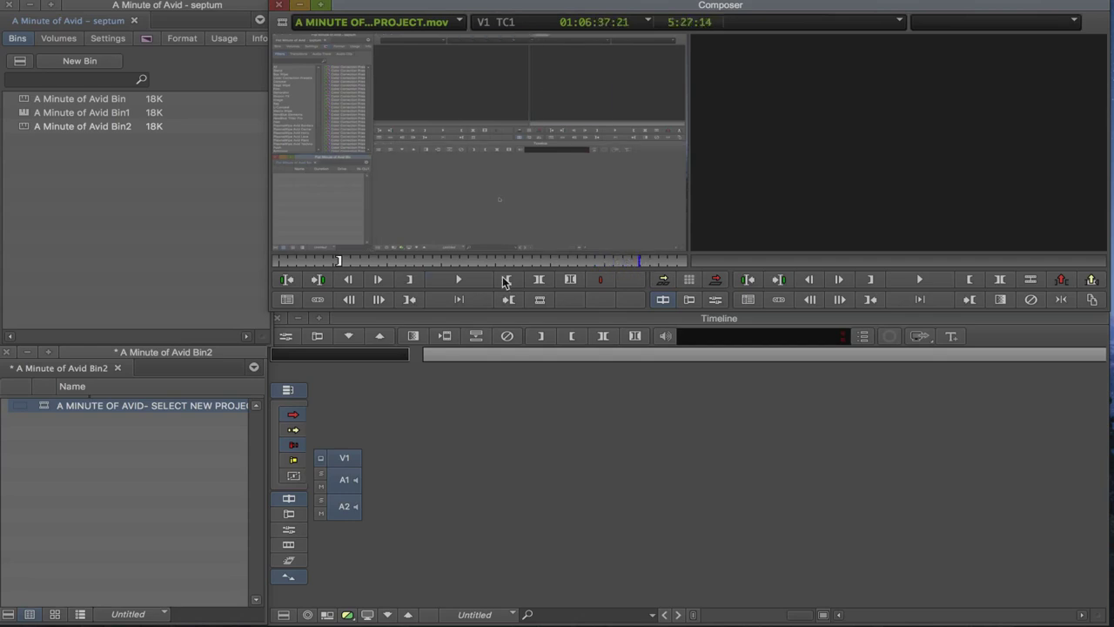
pyautogui.click(468, 282)
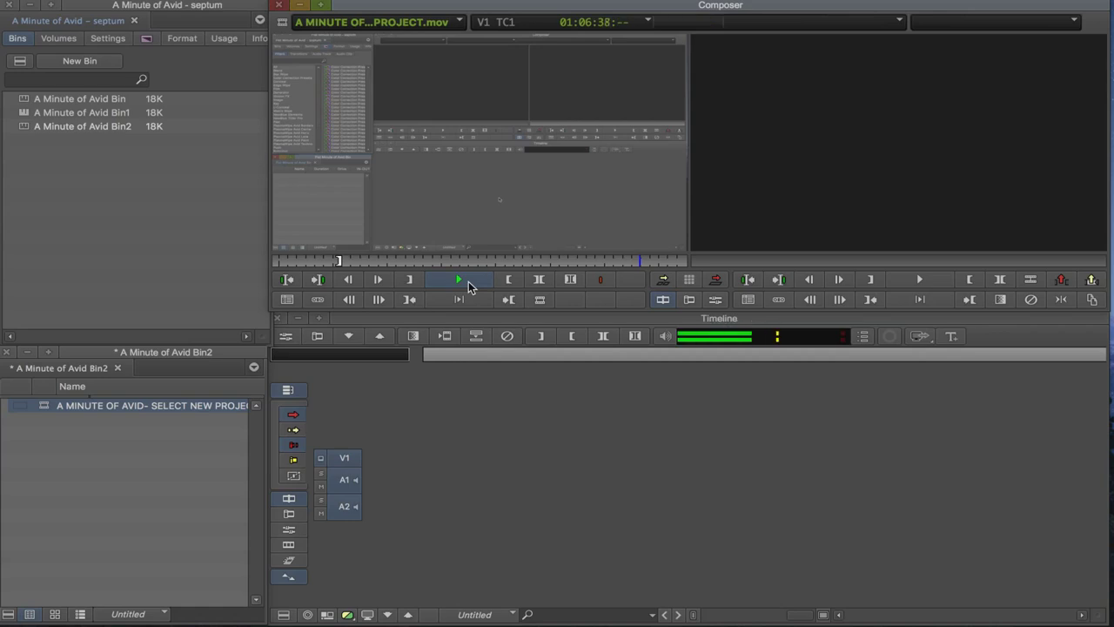
pyautogui.click(468, 281)
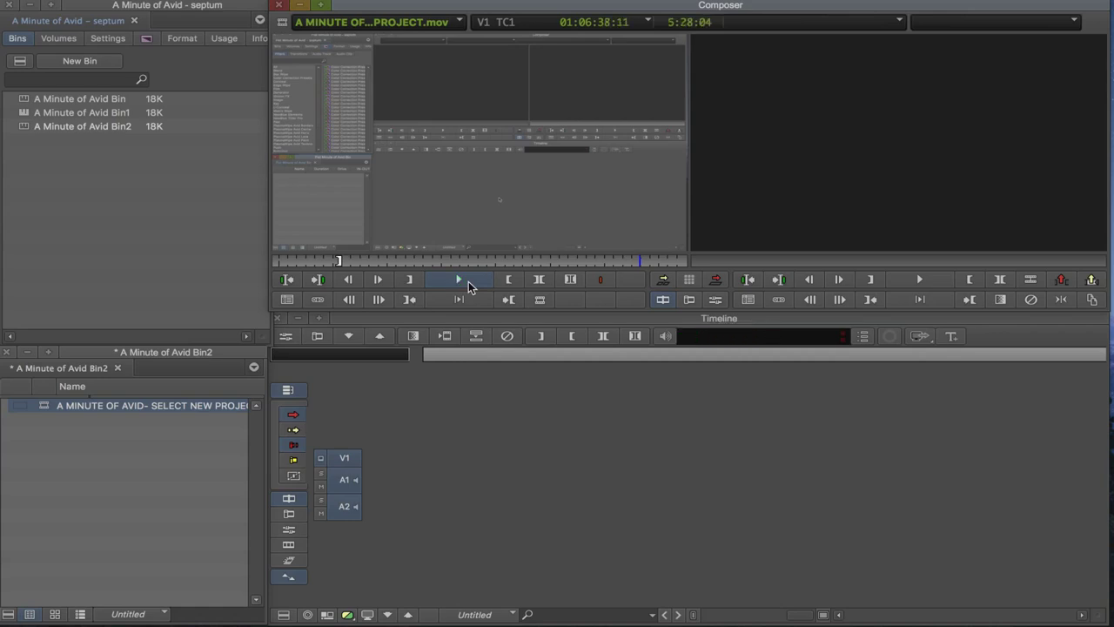
# - Sample the source clip's closing footage in short playbacks and mark the OUT point at 01:07:12:18
pyautogui.click(647, 262)
pyautogui.press('space')
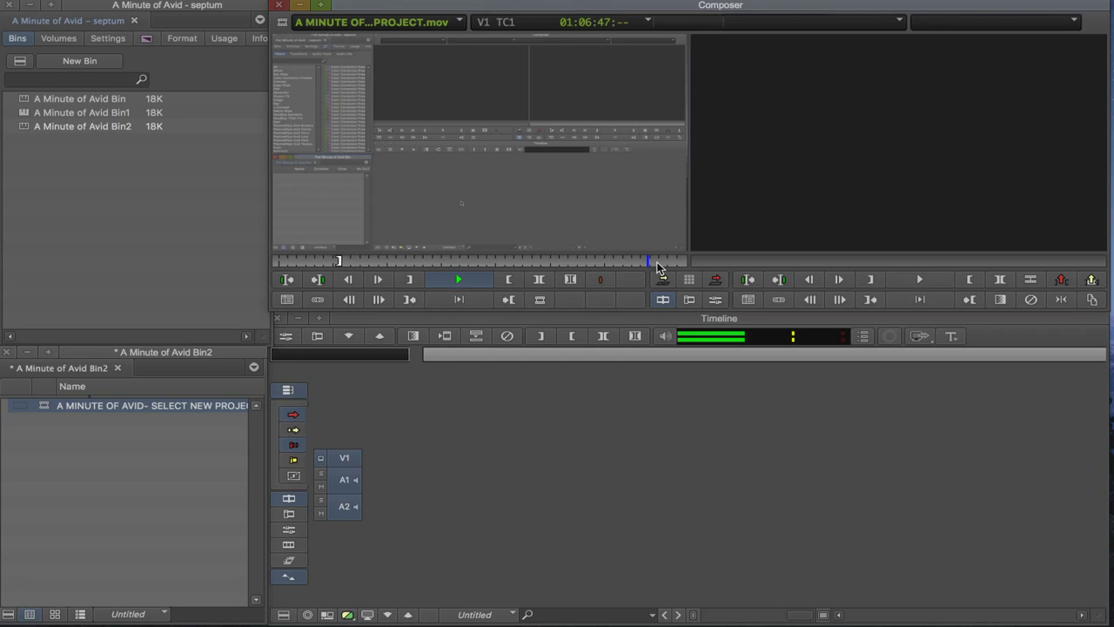
pyautogui.click(658, 261)
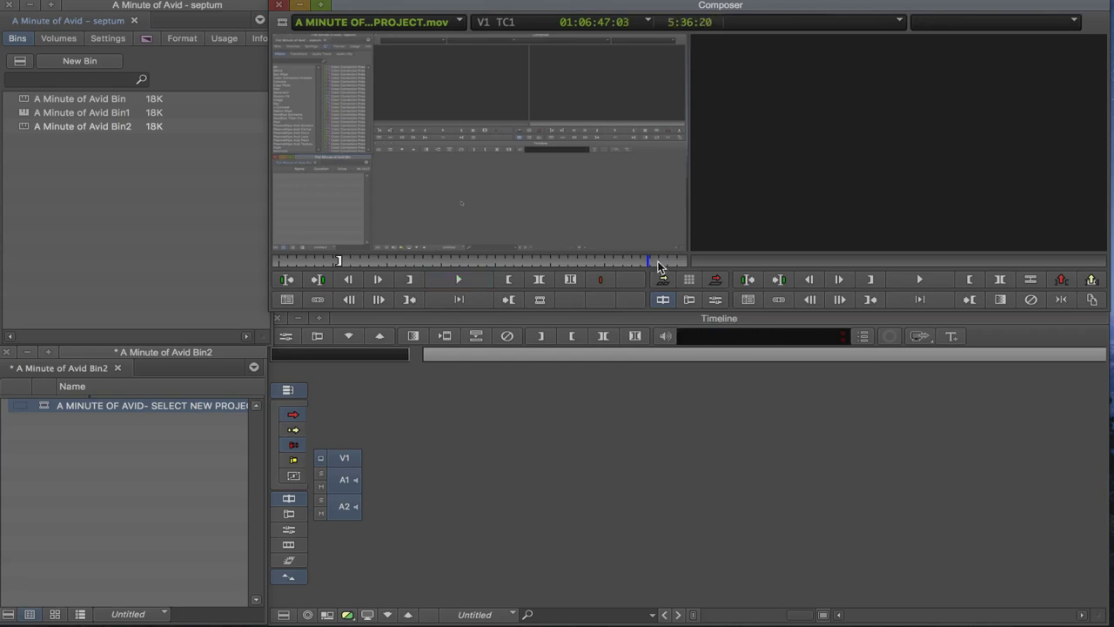
pyautogui.press('space')
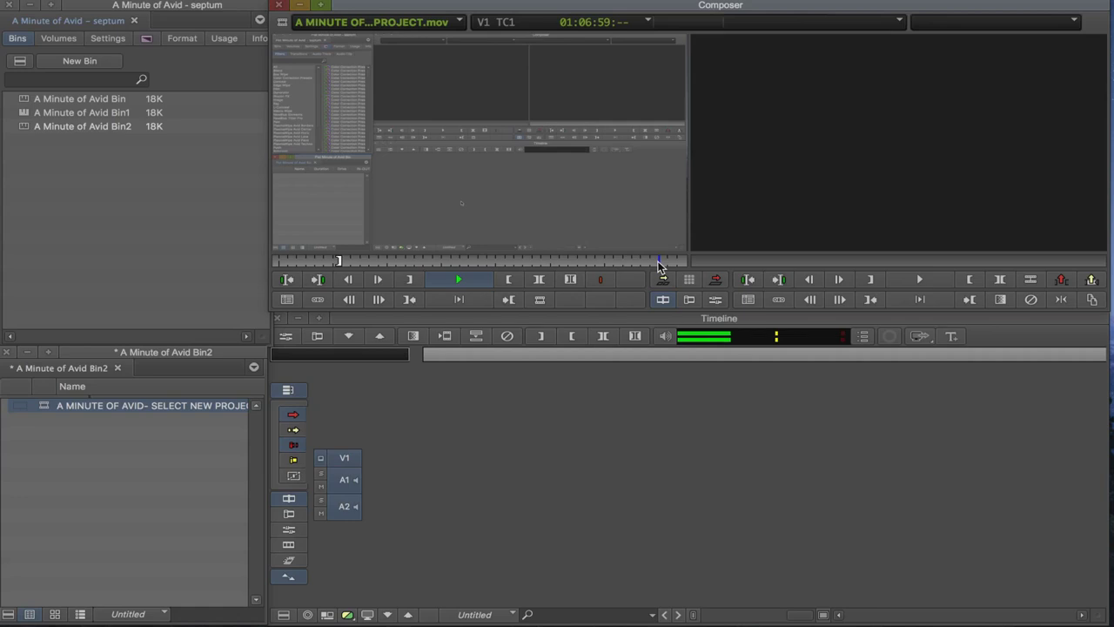
pyautogui.click(664, 261)
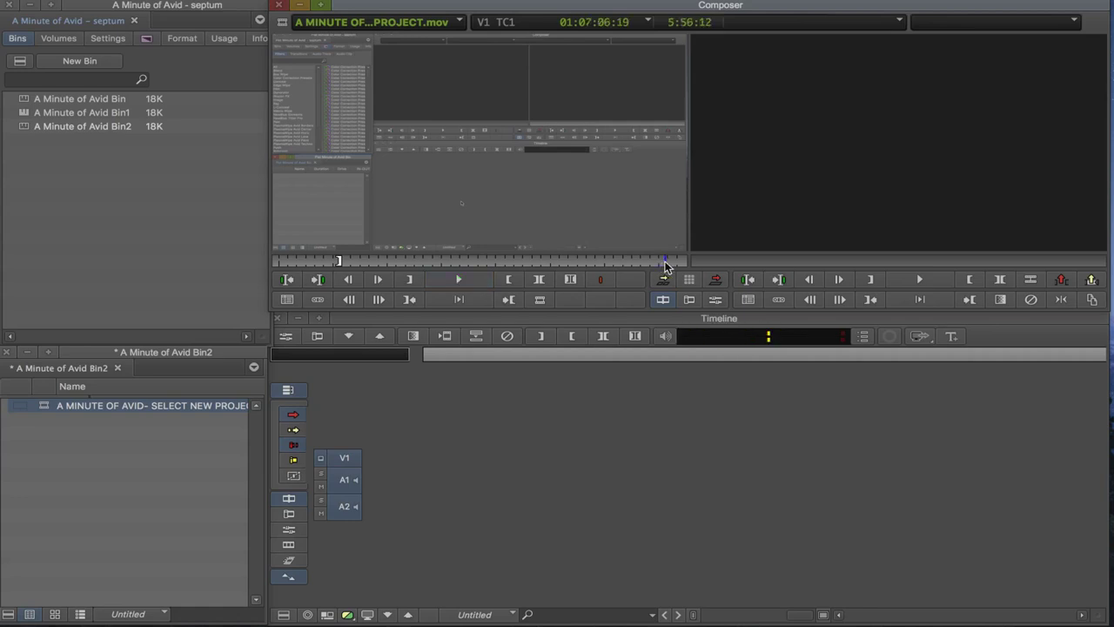
pyautogui.press('space')
pyautogui.press('space')
pyautogui.click(669, 261)
pyautogui.press('space')
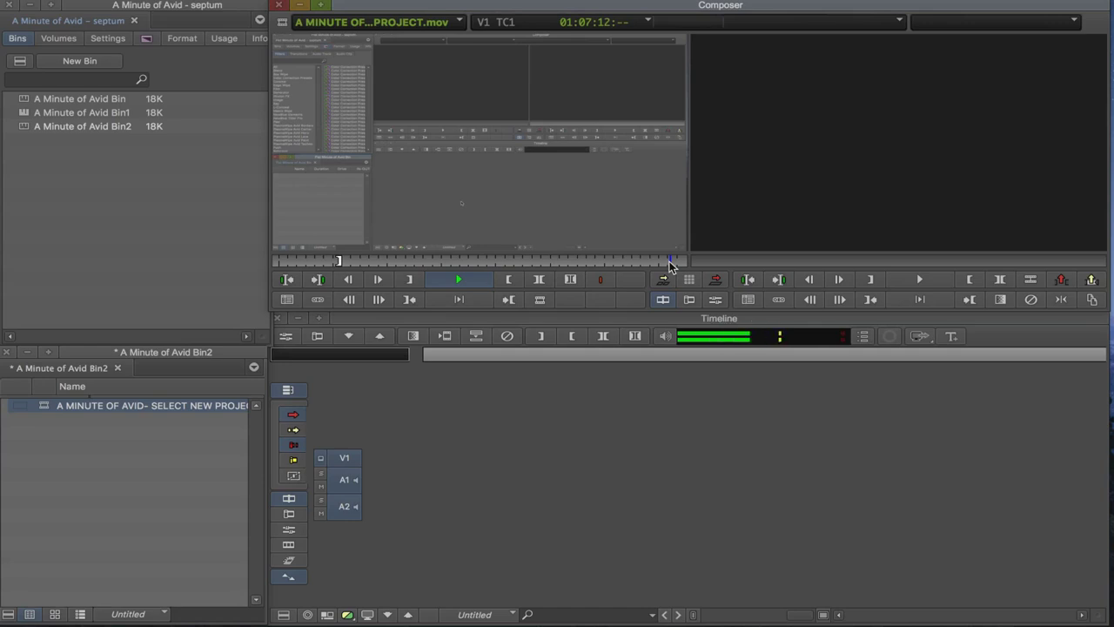
pyautogui.press('space')
pyautogui.click(672, 262)
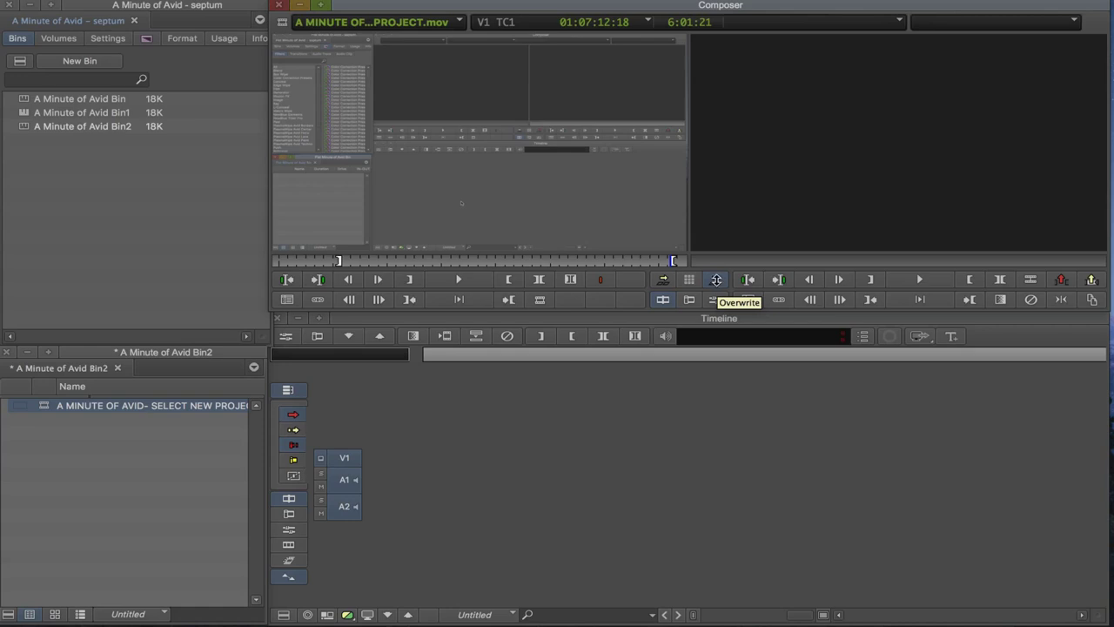
# - Overwrite the marked portion of the source clip into a new sequence stored in A Minute of Avid Bin2
pyautogui.click(717, 280)
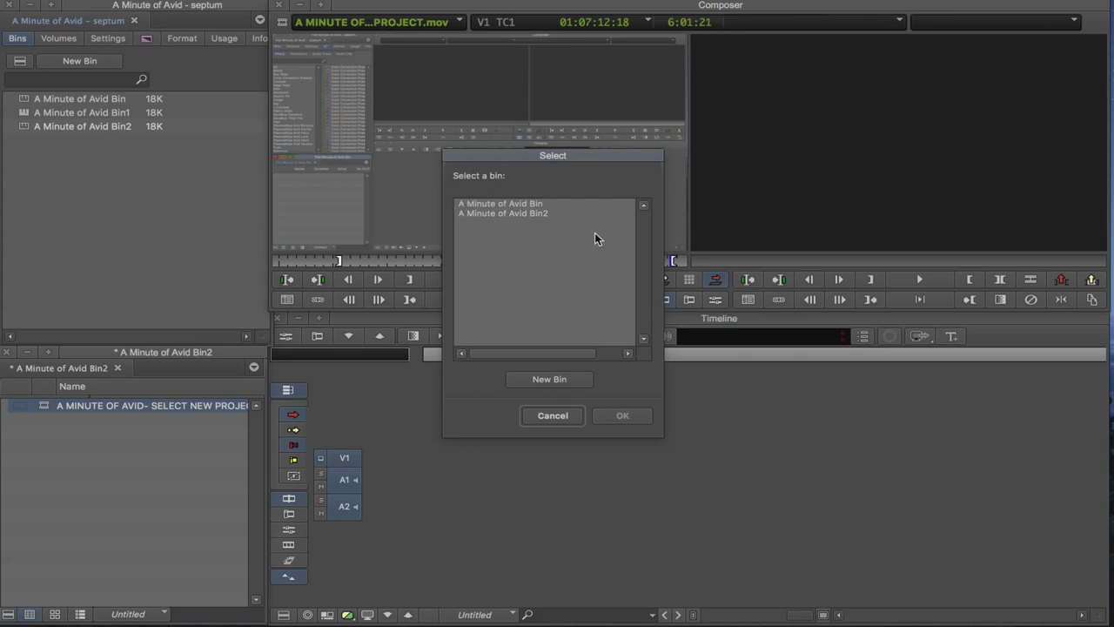
pyautogui.click(551, 414)
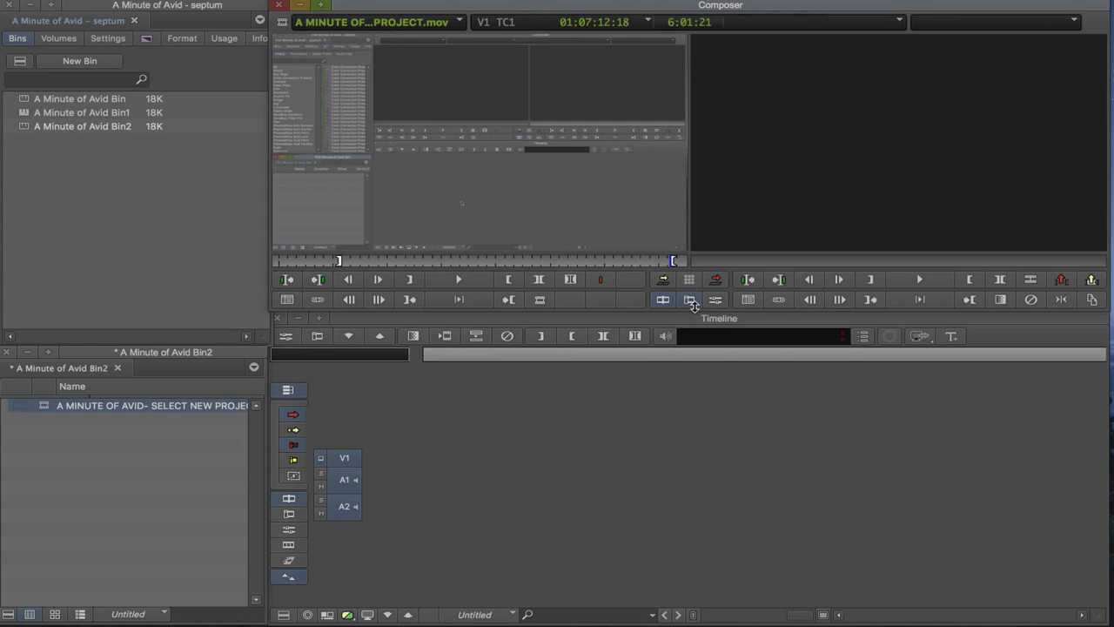
pyautogui.click(714, 297)
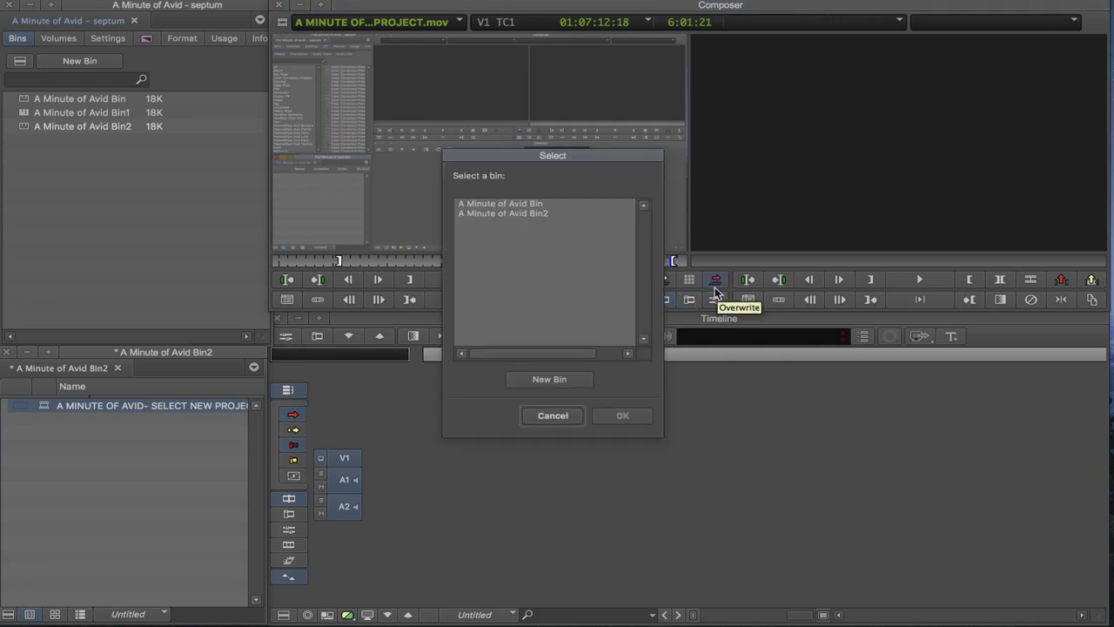
pyautogui.click(549, 417)
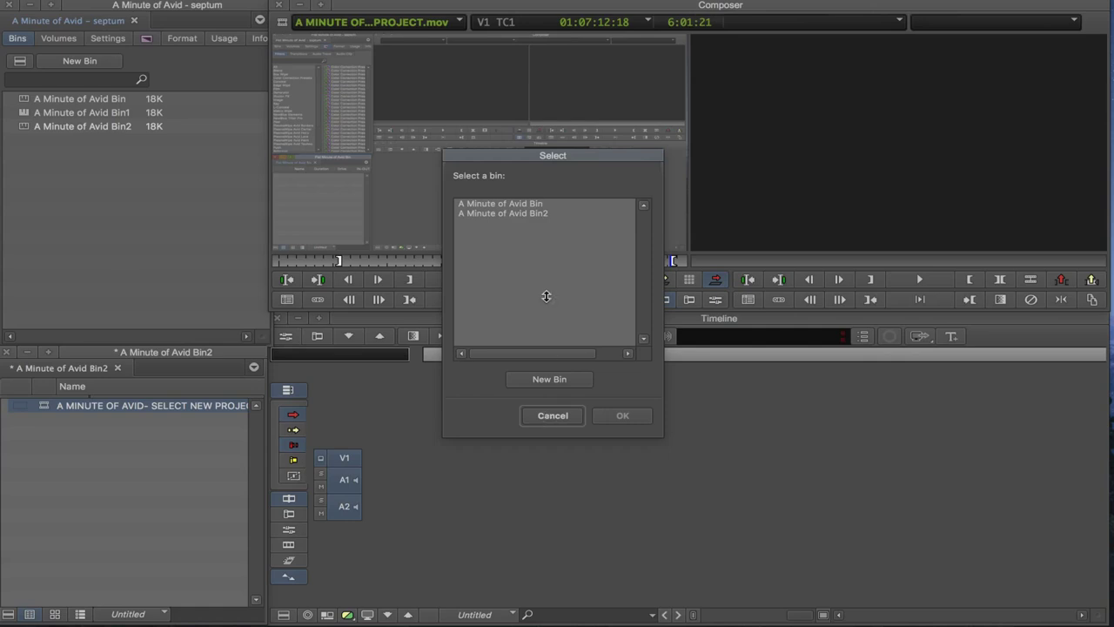
pyautogui.click(506, 214)
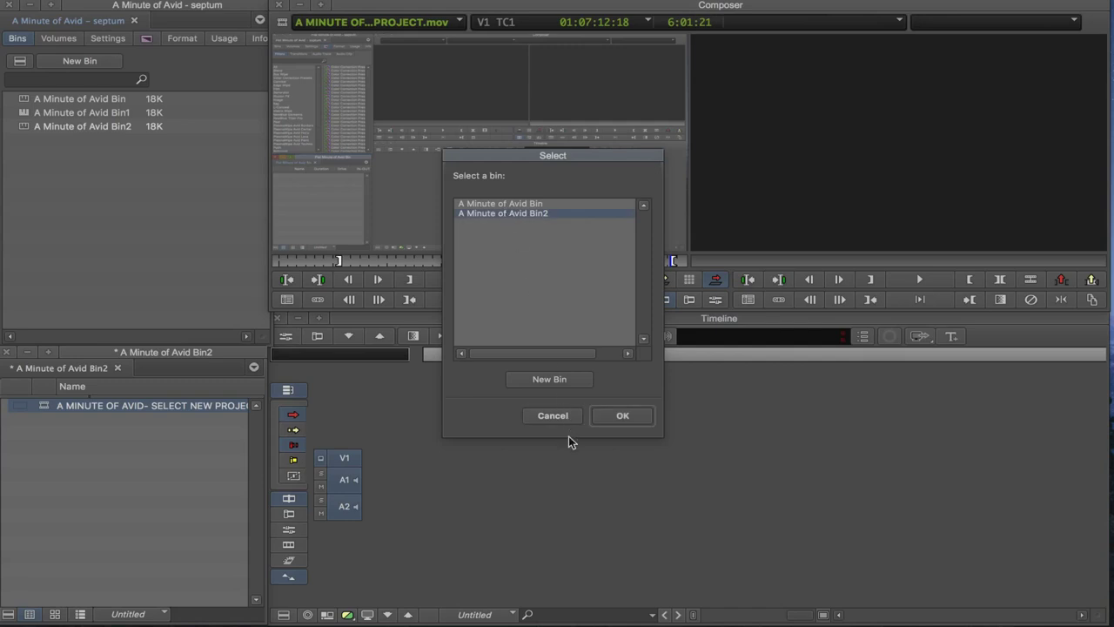
pyautogui.click(624, 418)
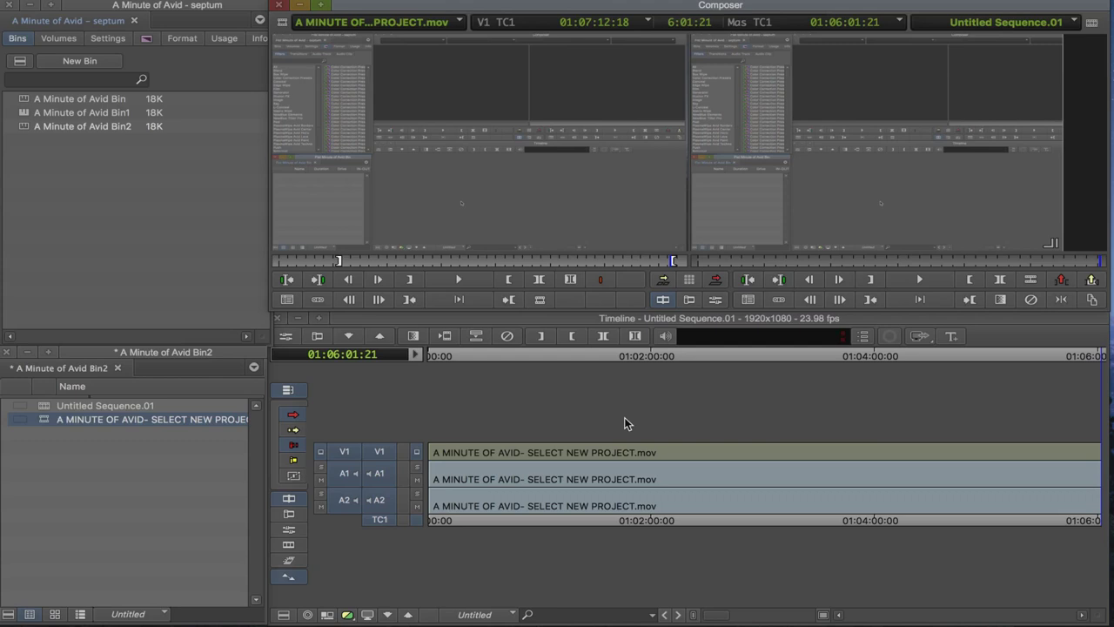
# - Briefly play the new sequence near its opening, then return the playhead to the sequence start at 01:00:00:00
pyautogui.click(432, 357)
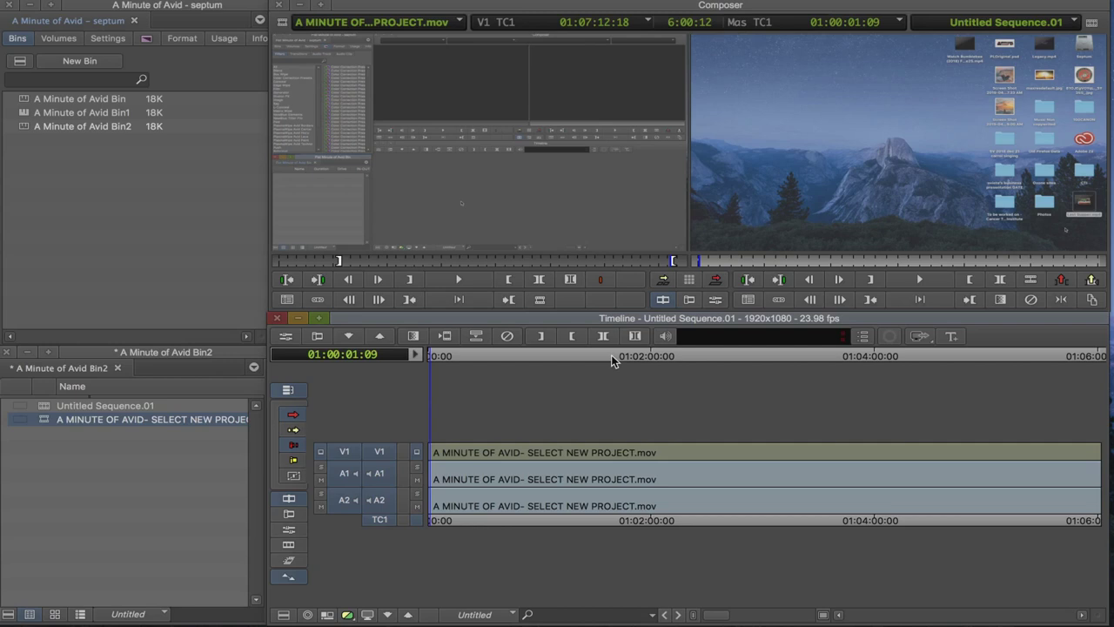
pyautogui.press('space')
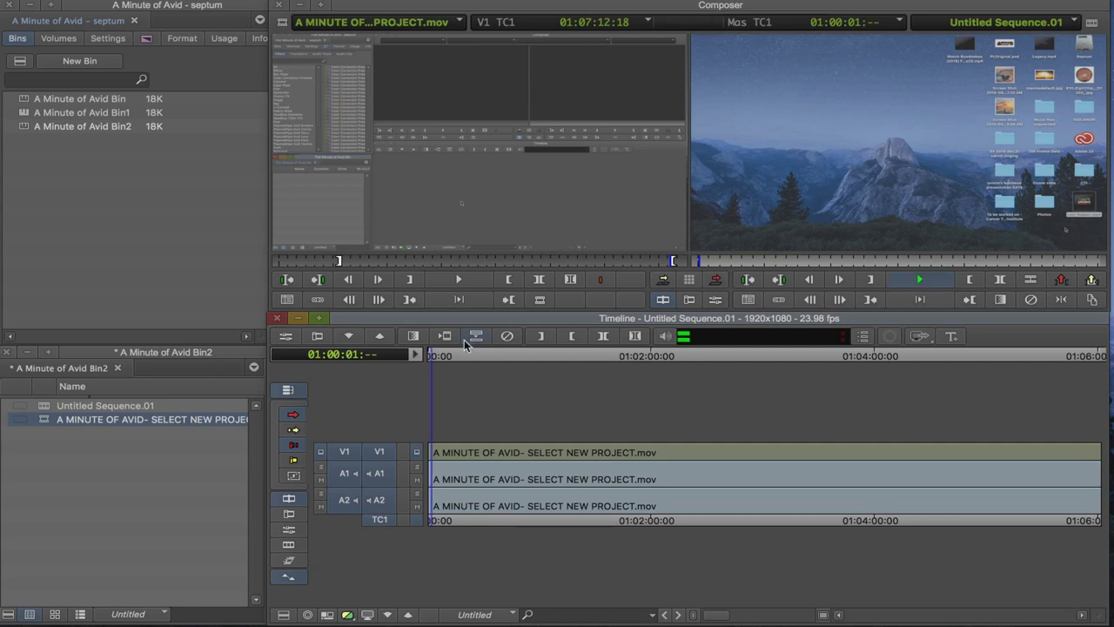
pyautogui.press('space')
pyautogui.press('Home')
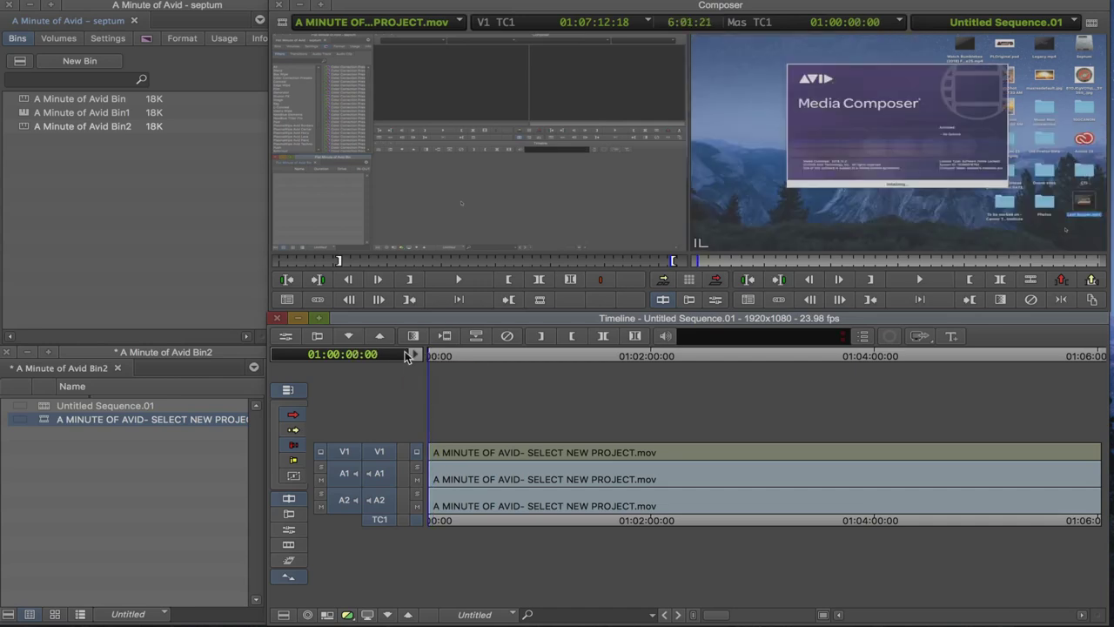
# - Play the sequence's first seconds in short bursts, scrub further along the timeline, and return the playhead to the start
pyautogui.press('space')
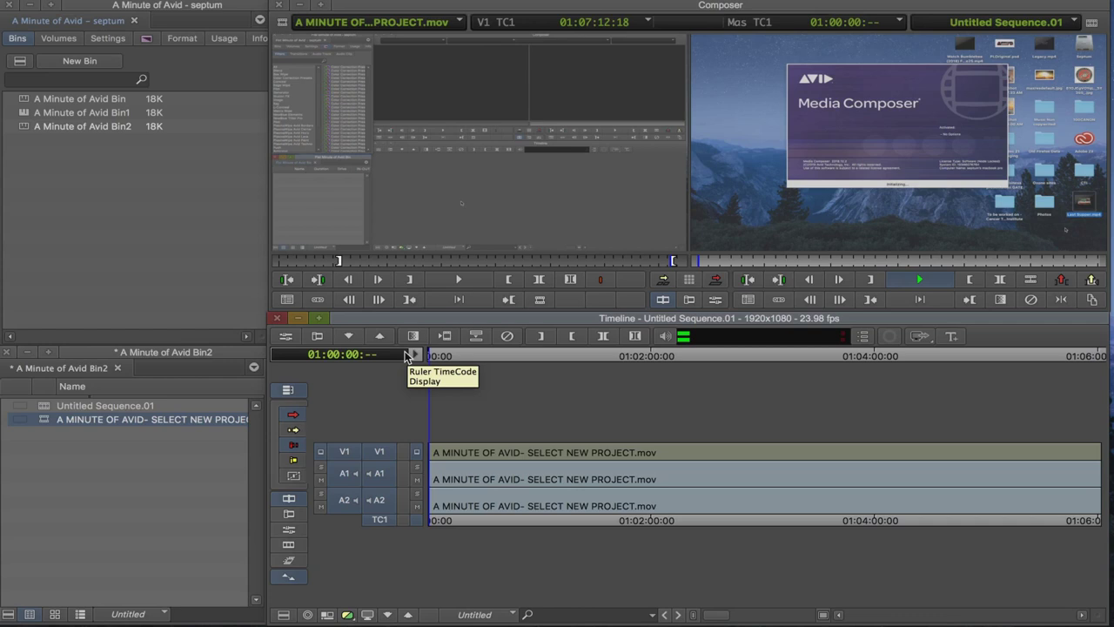
pyautogui.press('space')
pyautogui.press('space')
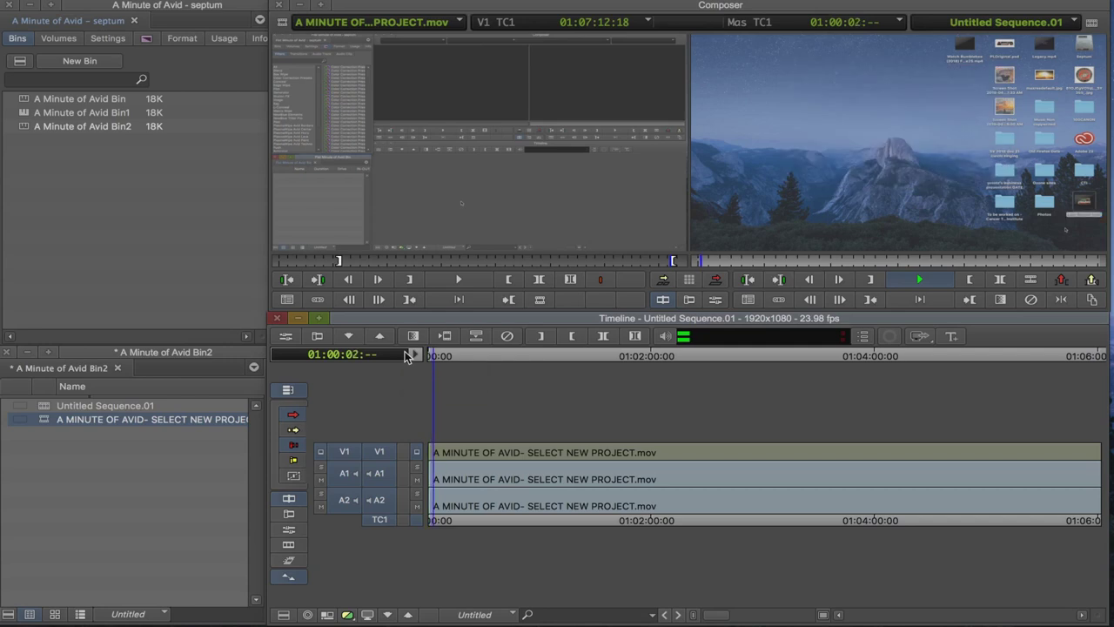
pyautogui.press('space')
pyautogui.press('space')
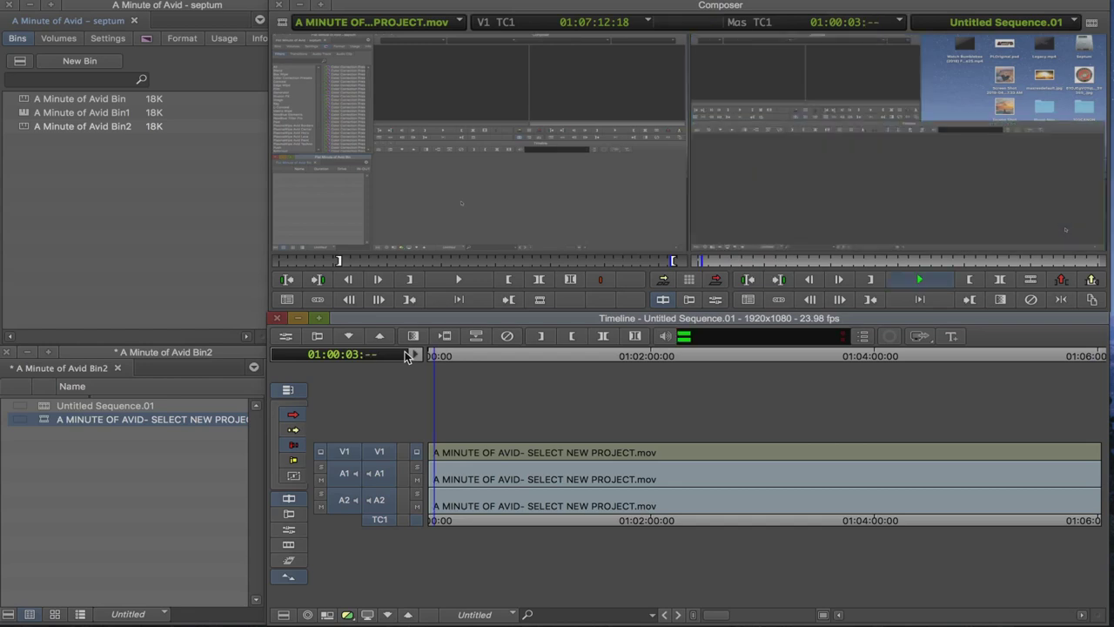
pyautogui.press('space')
pyautogui.press('space')
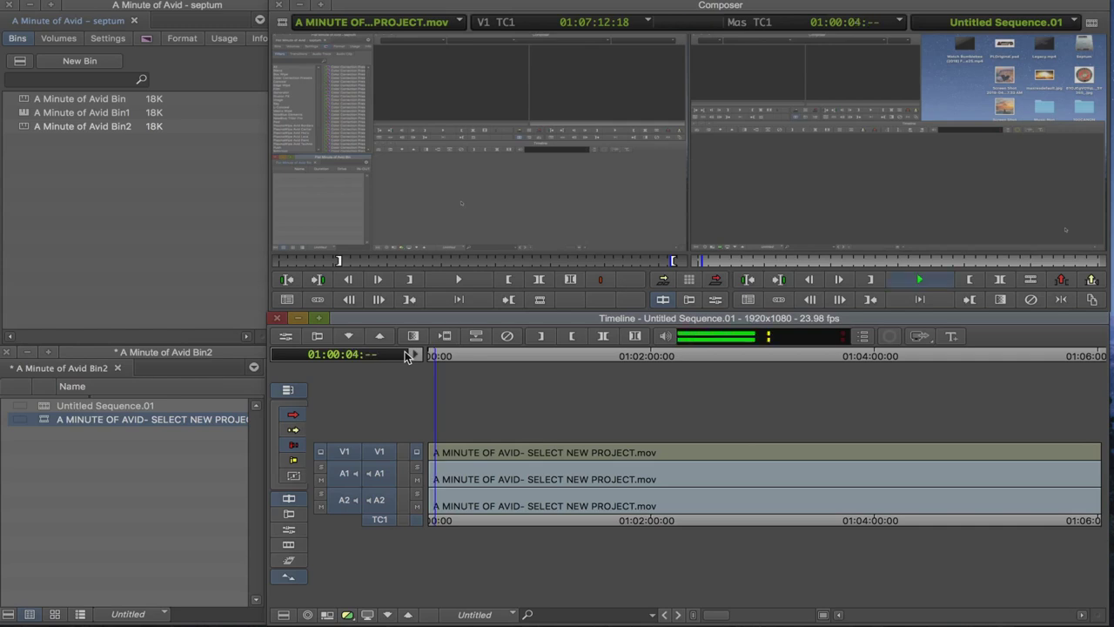
pyautogui.press('space')
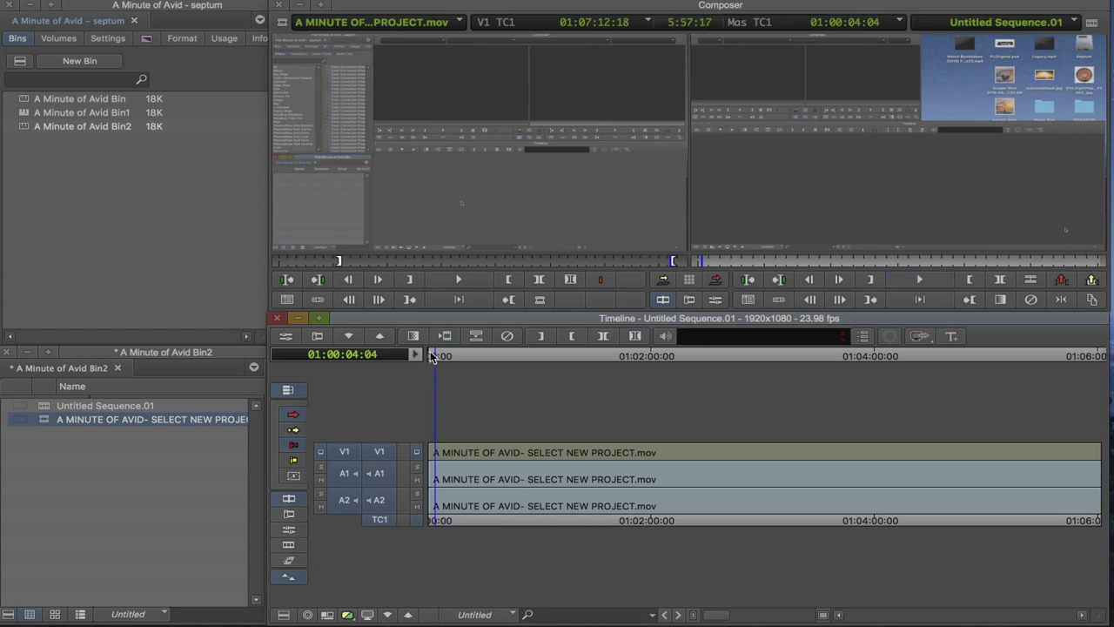
pyautogui.moveTo(438, 357); pyautogui.dragTo(482, 358)
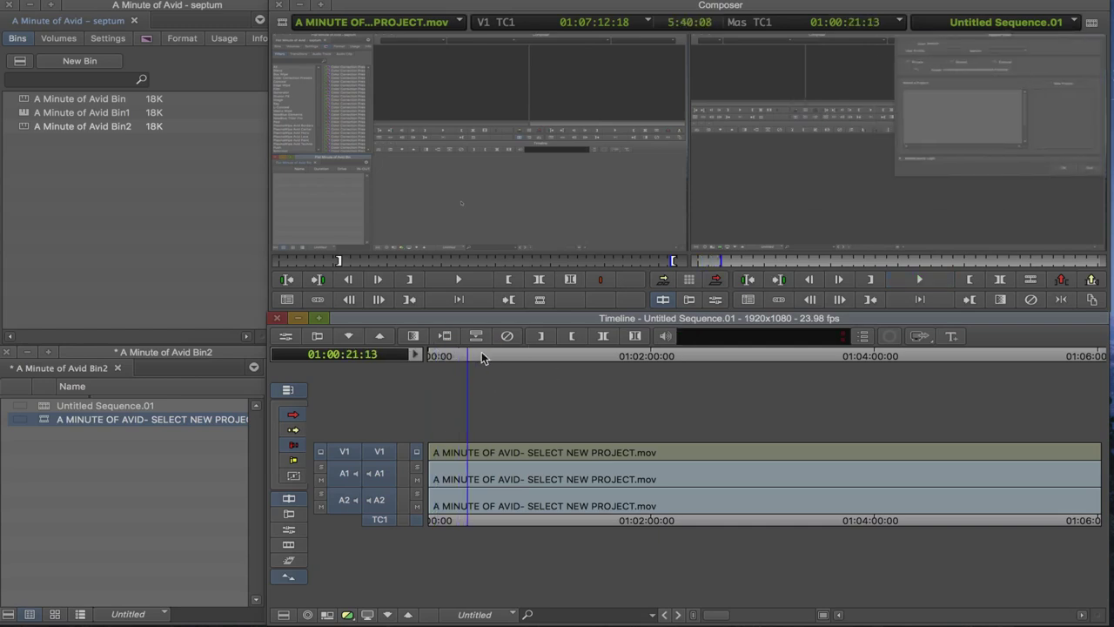
pyautogui.moveTo(627, 358); pyautogui.dragTo(422, 351)
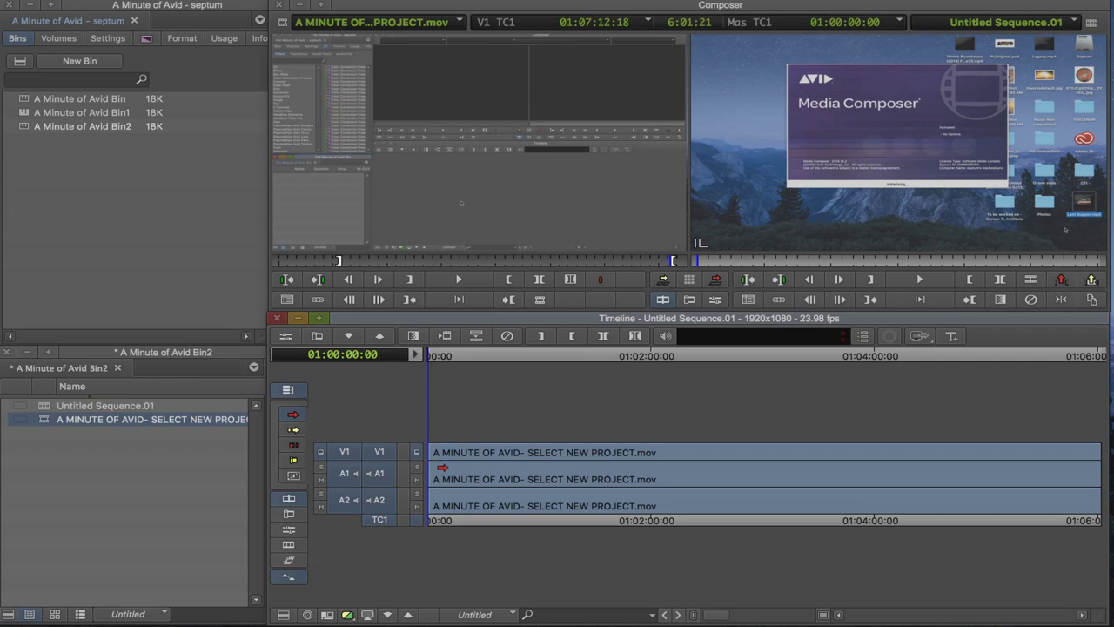
# - Move the clip on V1, A1 and A2 along the timeline by 11:06, leaving an empty gap at the sequence start
pyautogui.moveTo(442, 467); pyautogui.dragTo(464, 471)
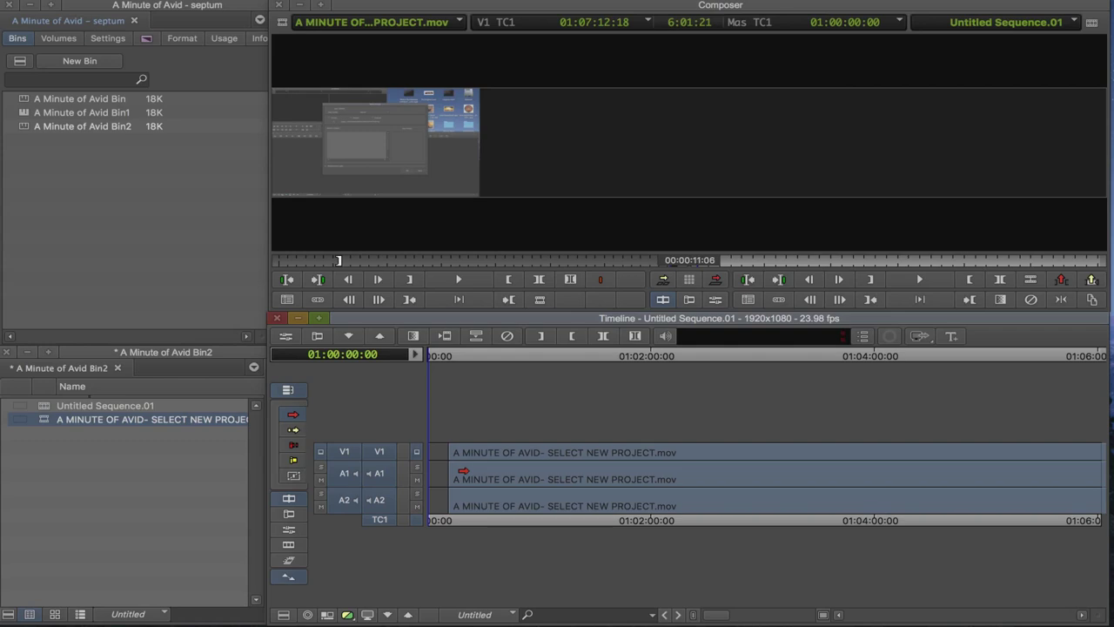
pyautogui.moveTo(464, 471); pyautogui.dragTo(464, 471)
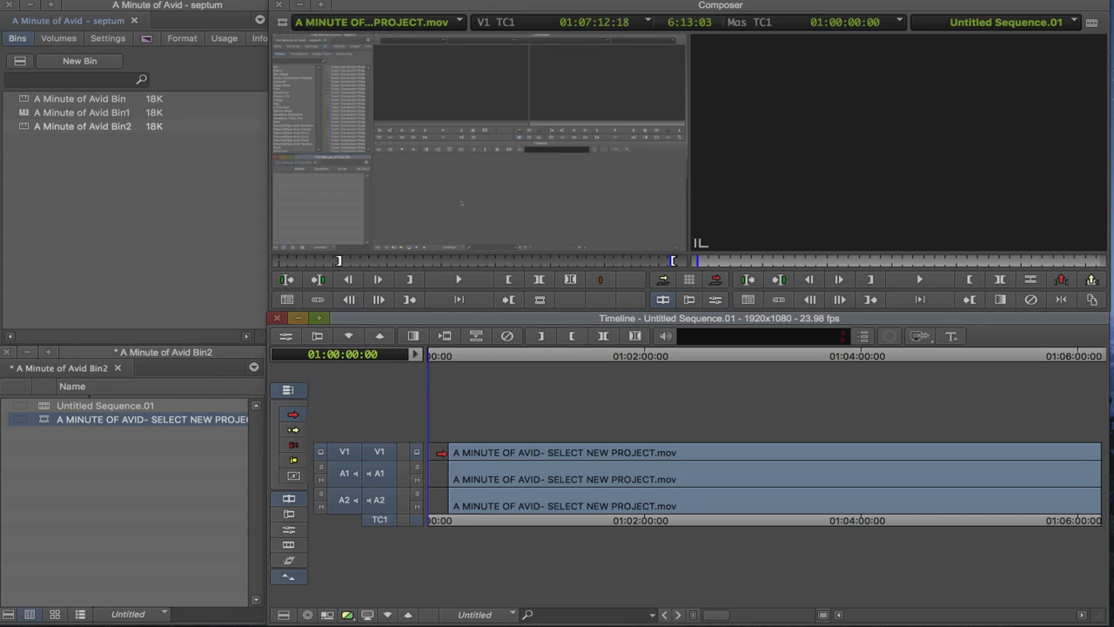
# - Apply the Titler Pro effect from the NewBlue Titler Pro category to the opening gap on V1 and open its title editor
pyautogui.click(147, 39)
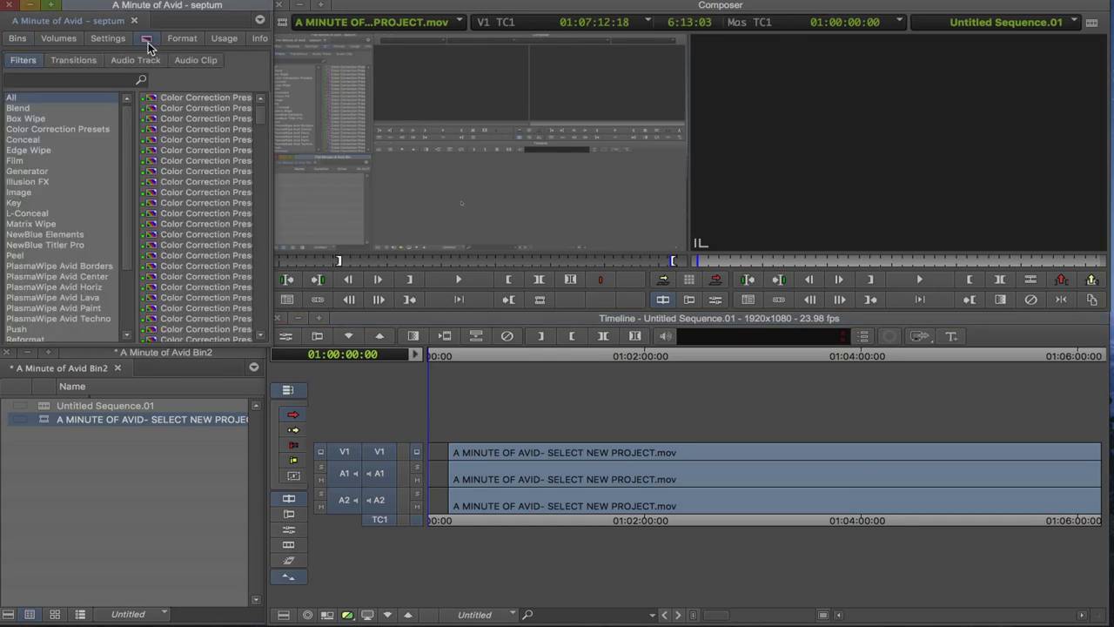
pyautogui.click(66, 245)
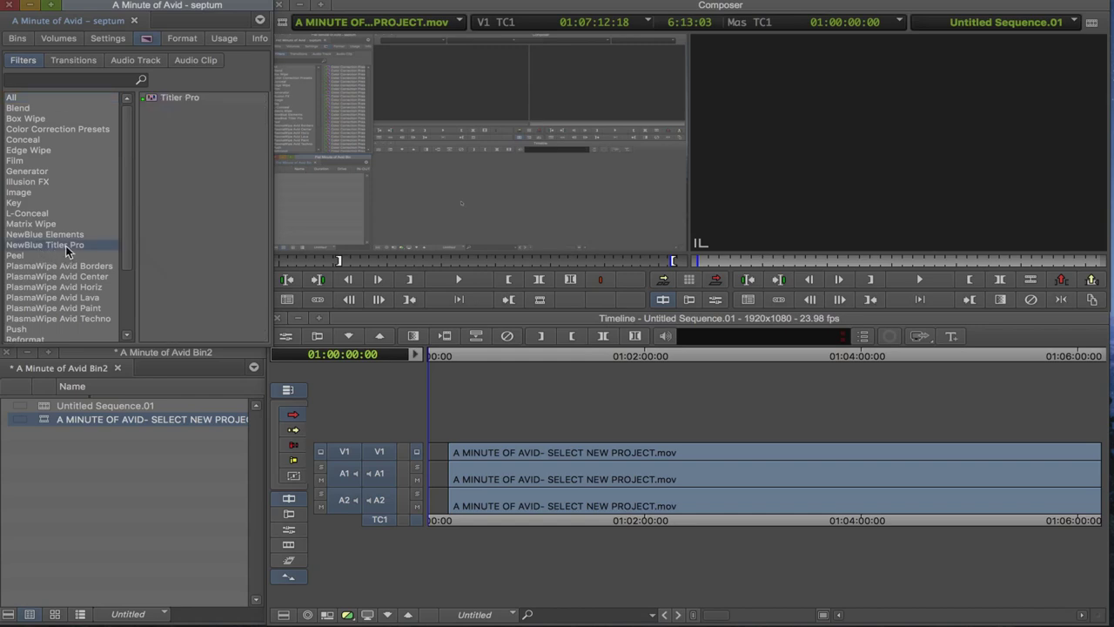
pyautogui.click(173, 100)
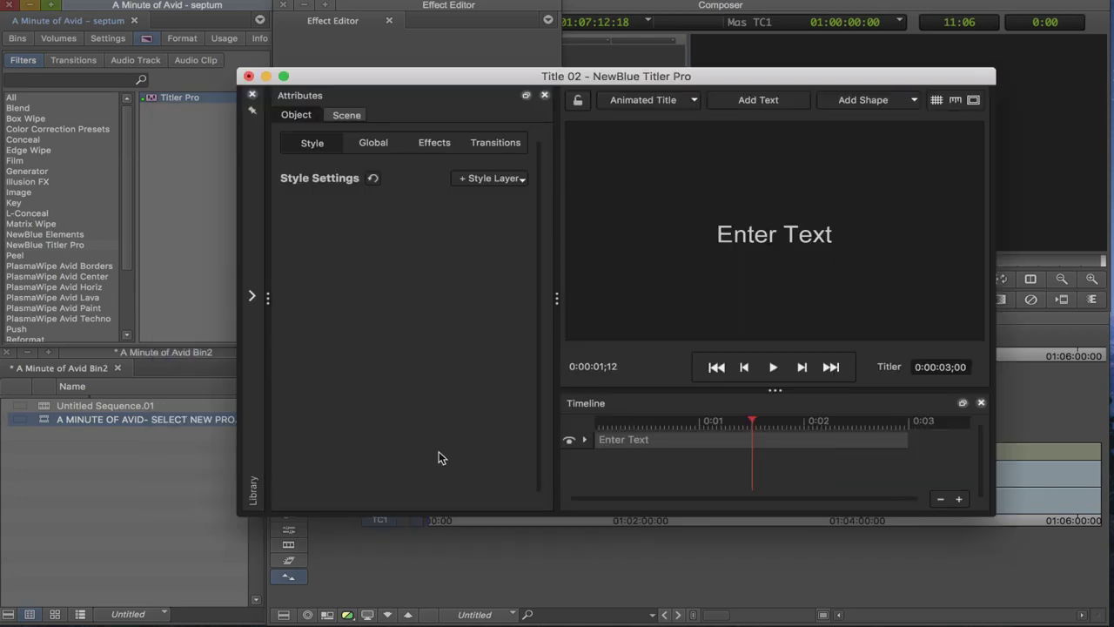
# - Look through the title library's Project Templates and Effects categories, including the Animations and Distort effect folders
pyautogui.click(253, 299)
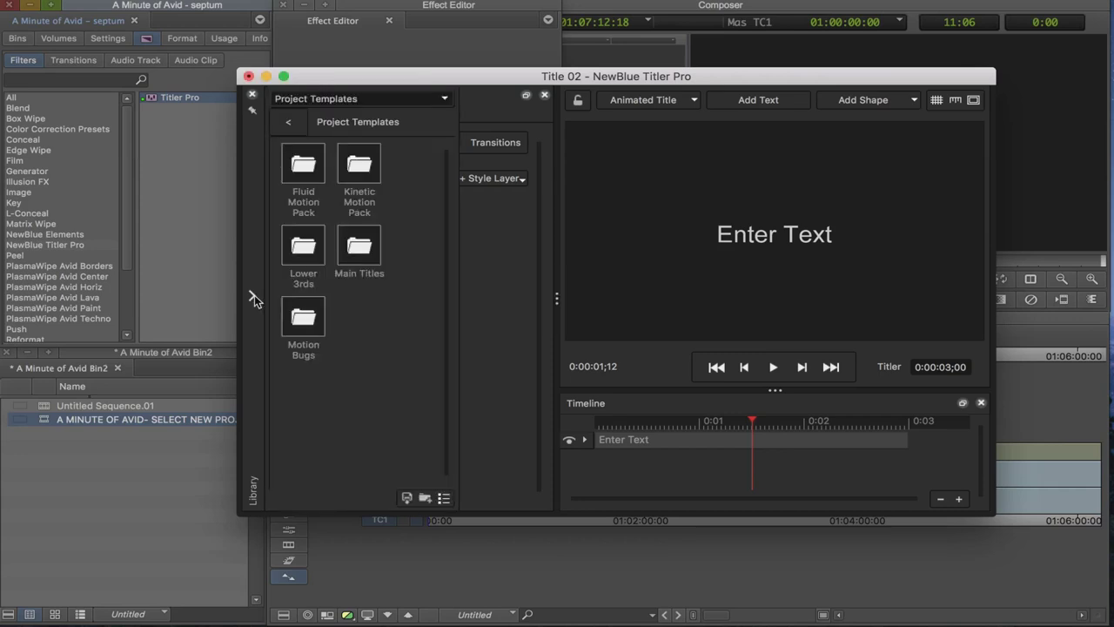
pyautogui.click(254, 297)
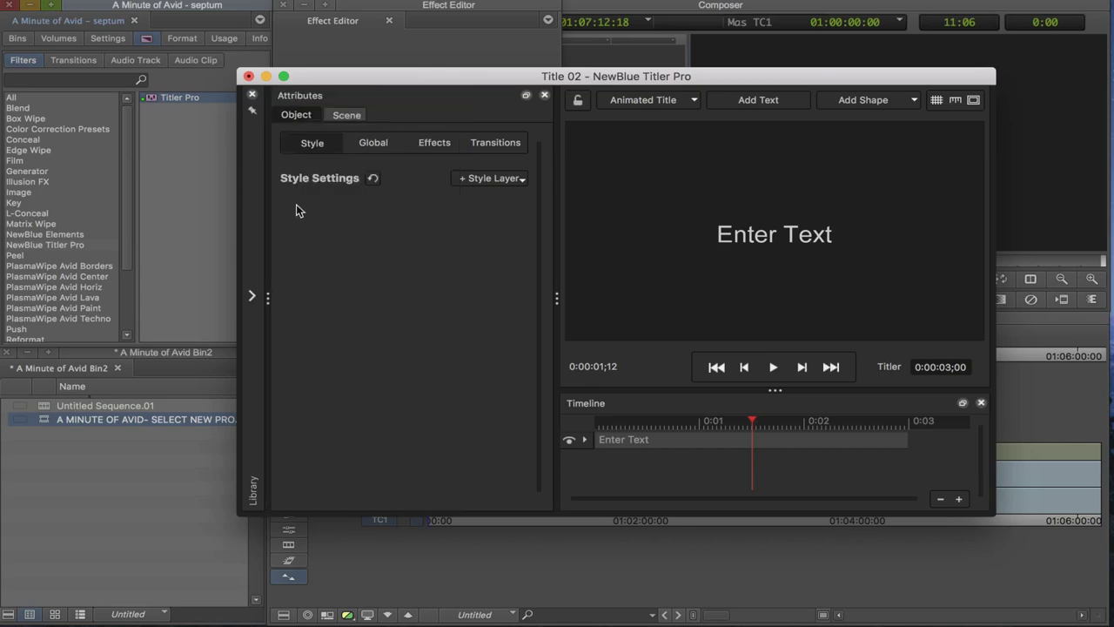
pyautogui.click(309, 144)
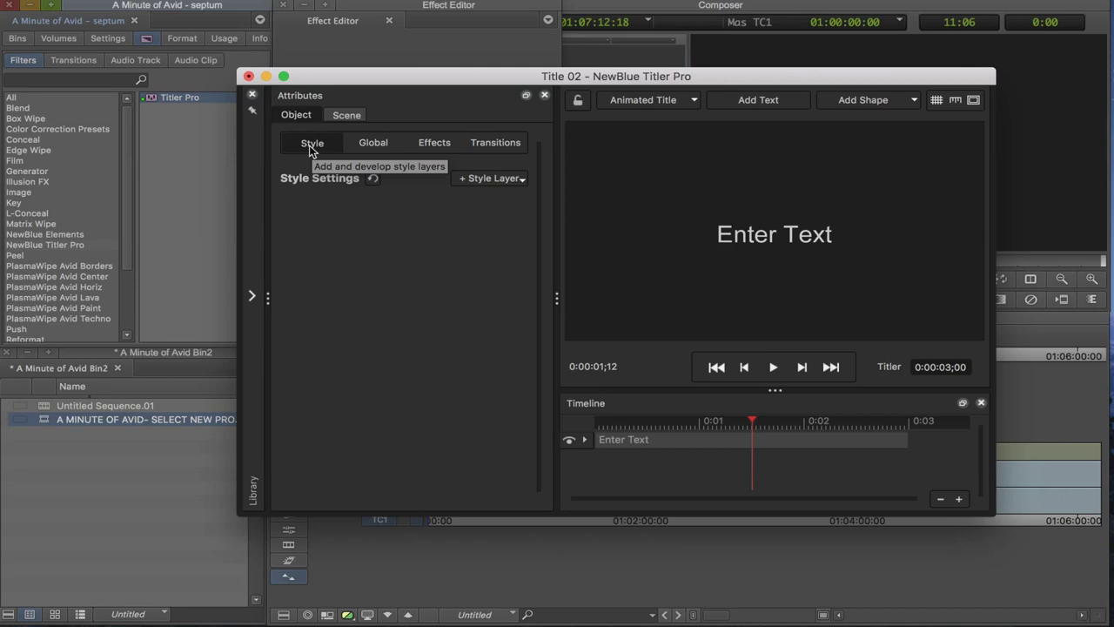
pyautogui.click(253, 297)
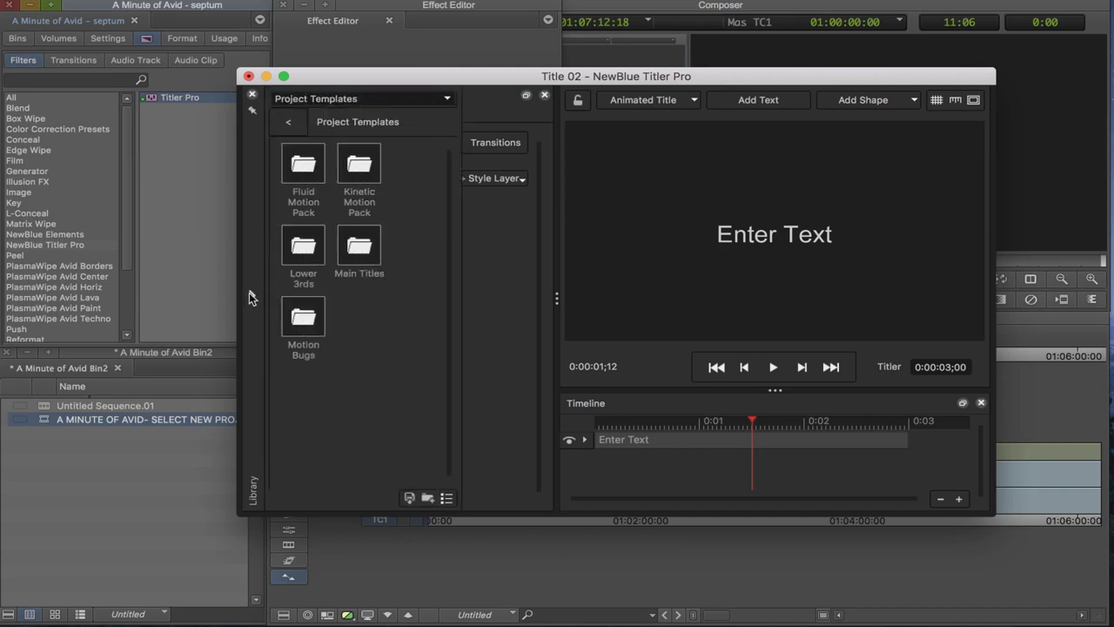
pyautogui.click(333, 102)
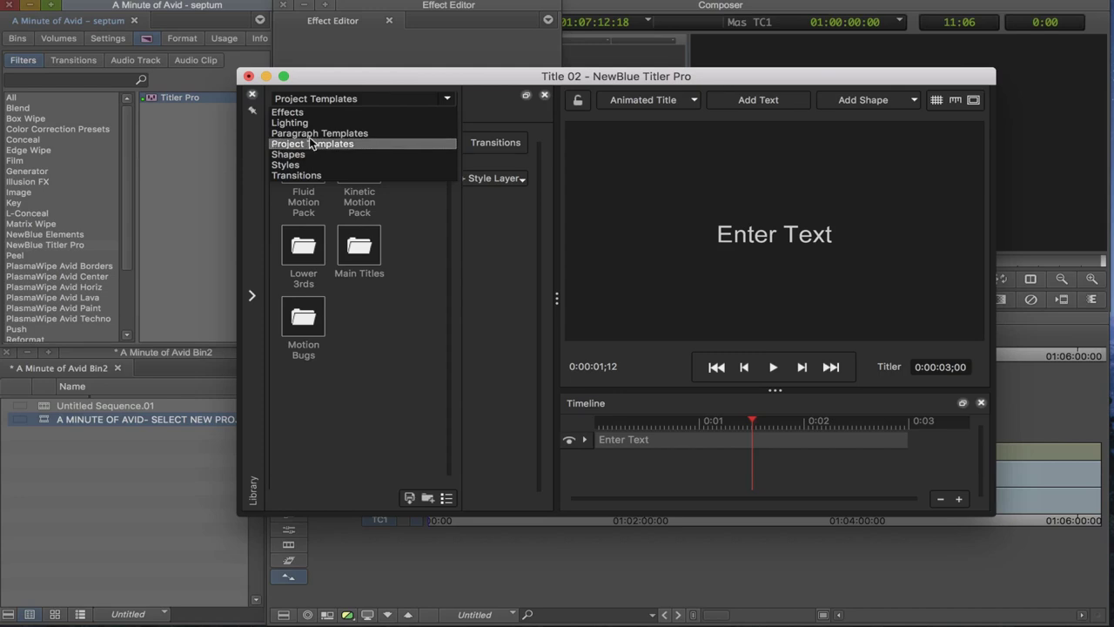
pyautogui.click(304, 114)
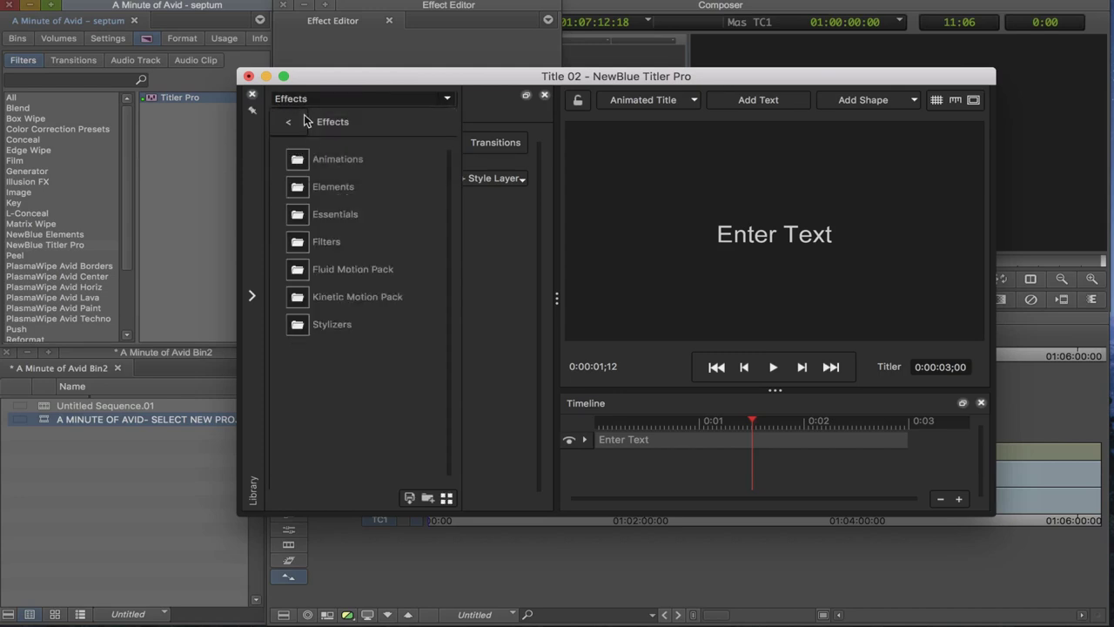
pyautogui.doubleClick(297, 160)
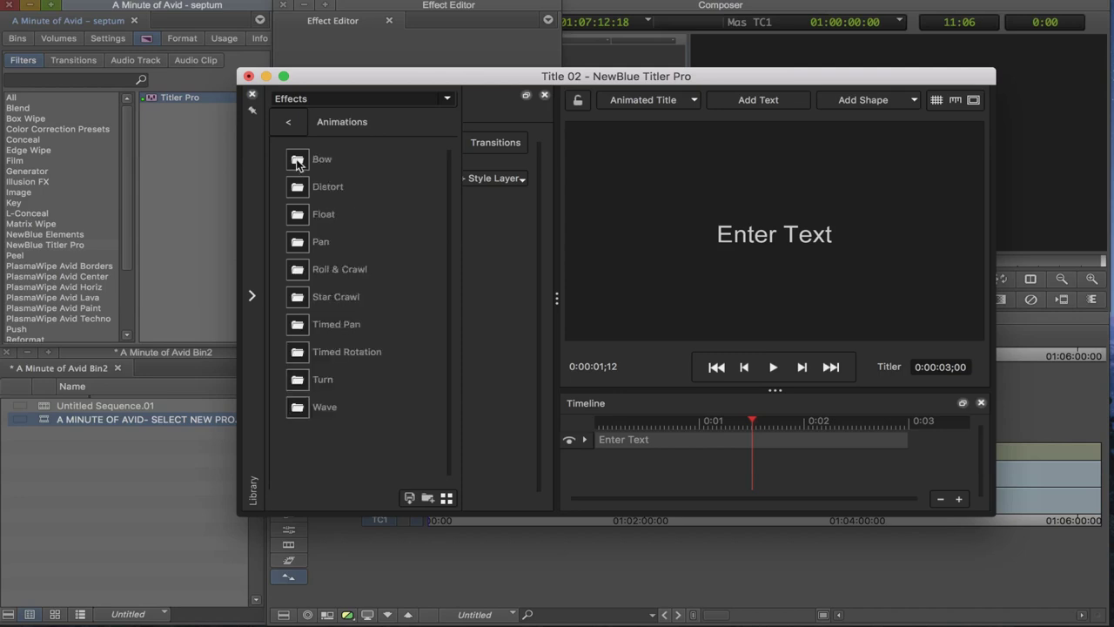
pyautogui.doubleClick(297, 191)
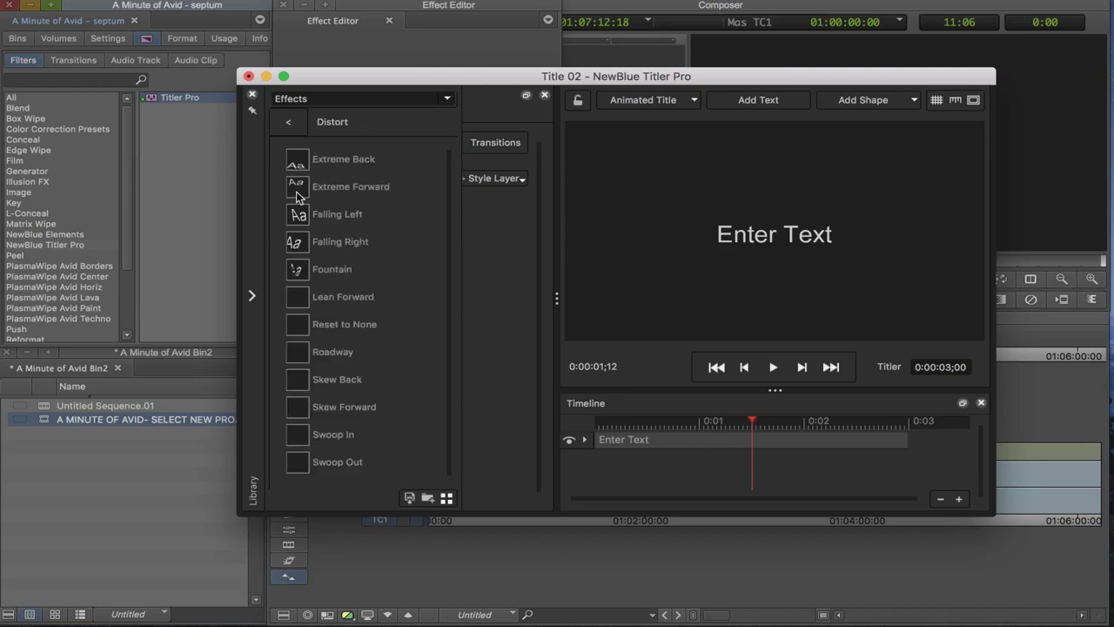
pyautogui.click(292, 121)
pyautogui.click(294, 98)
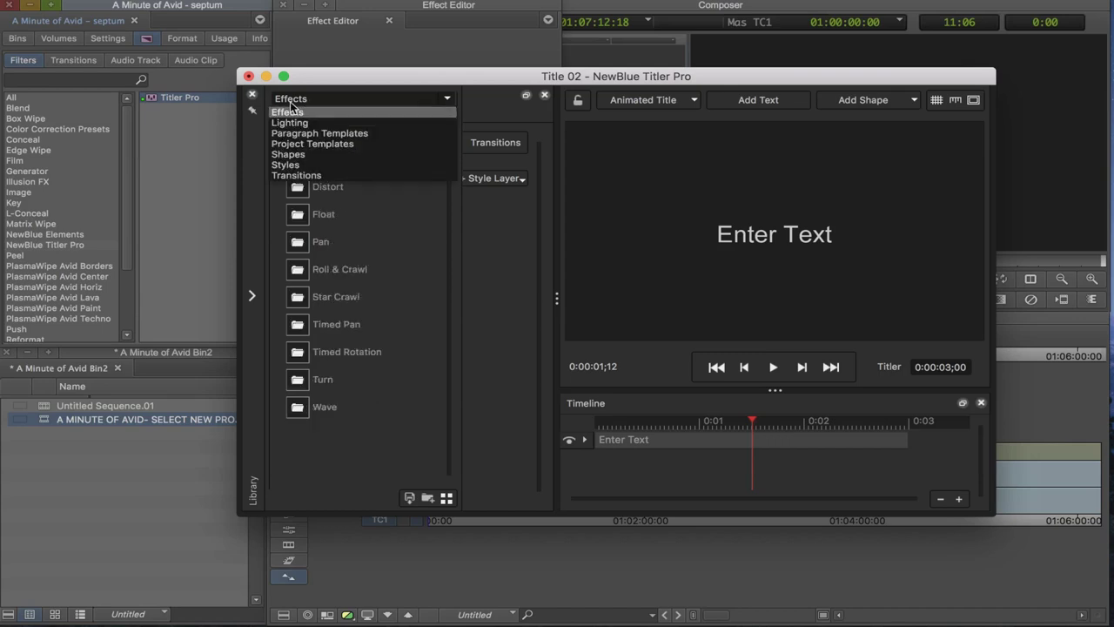
# - Preview the Fluid Motion Pack project templates and apply The Stable design to the title
pyautogui.click(341, 144)
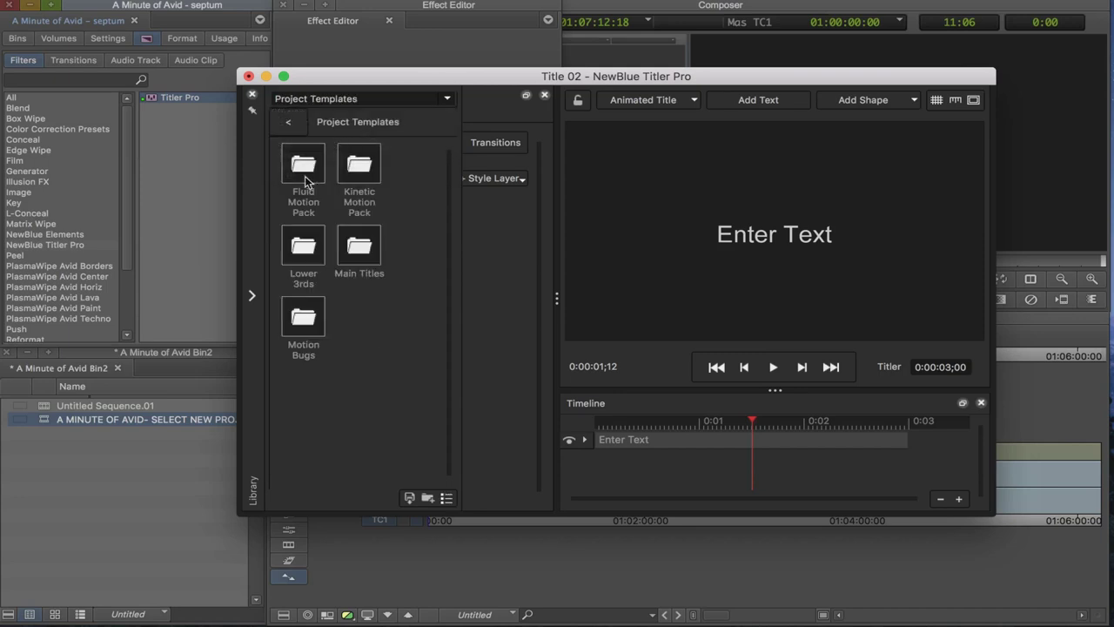
pyautogui.doubleClick(304, 172)
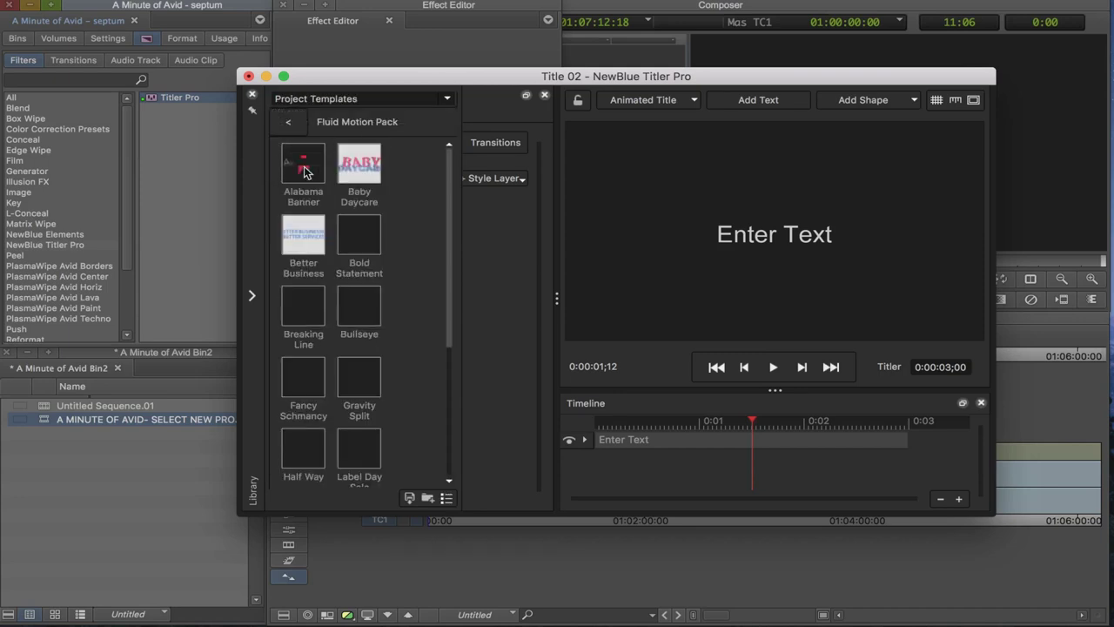
pyautogui.moveTo(304, 174)
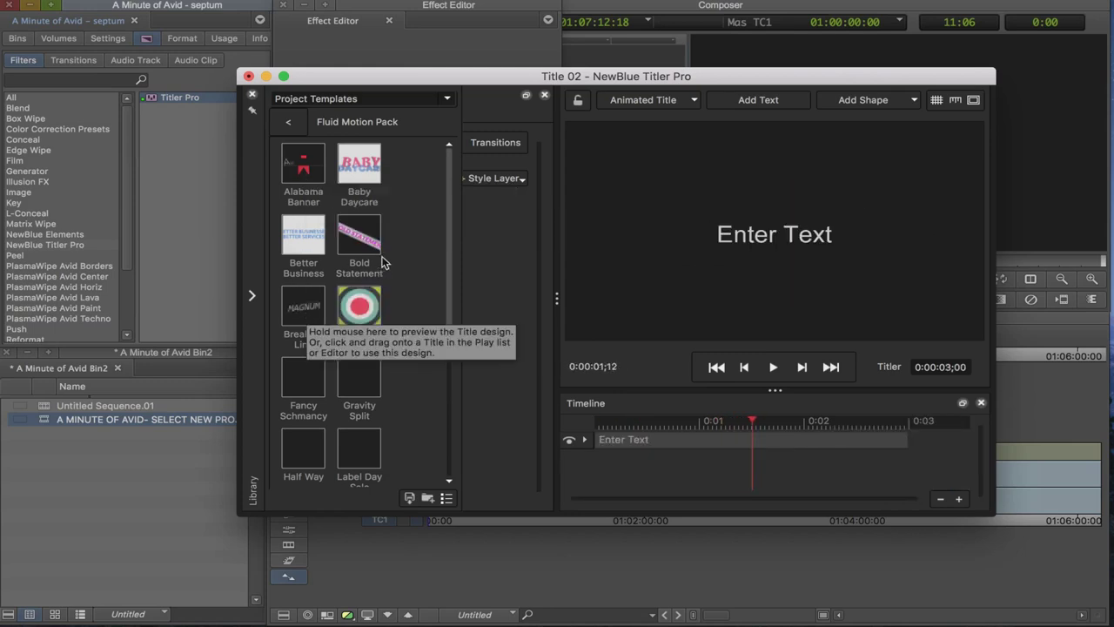
pyautogui.moveTo(360, 324)
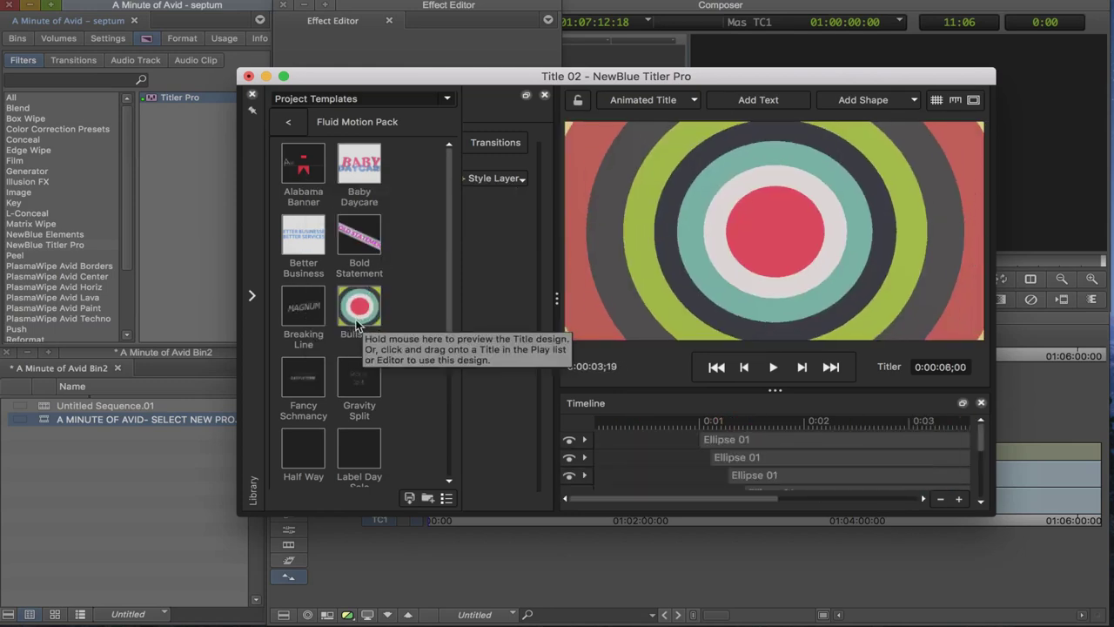
pyautogui.moveTo(307, 376)
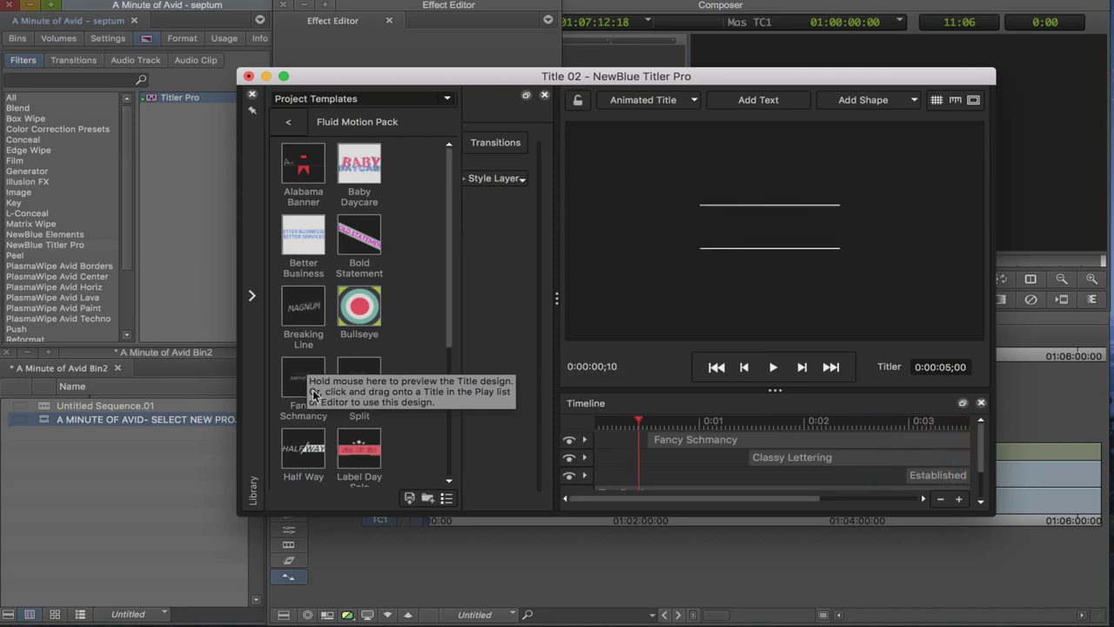
pyautogui.moveTo(360, 395)
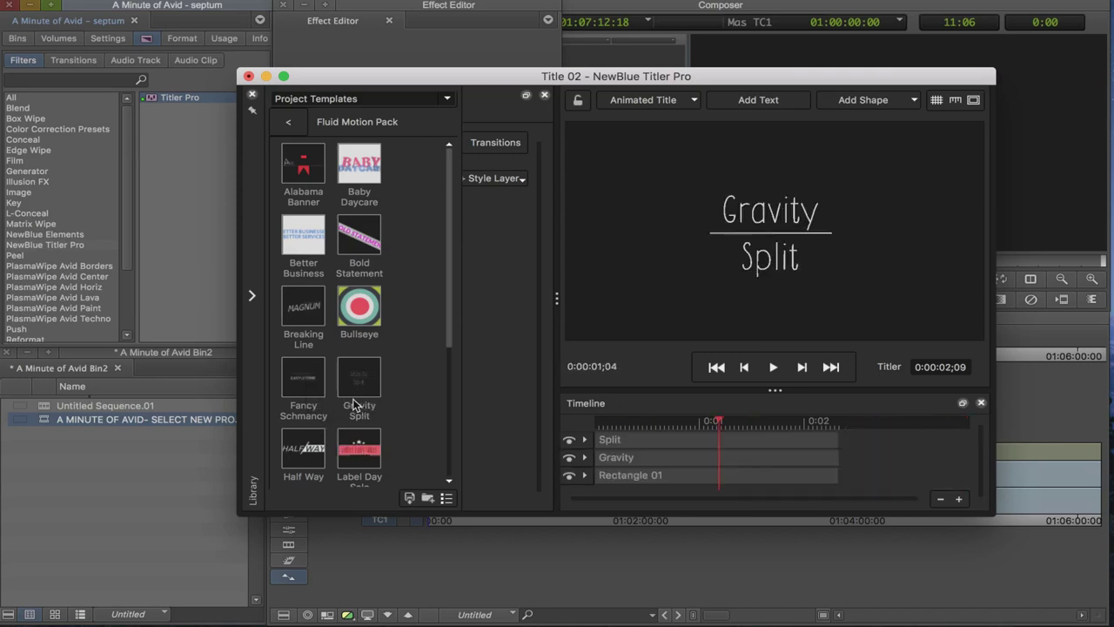
pyautogui.scroll(-5, 357, 396)
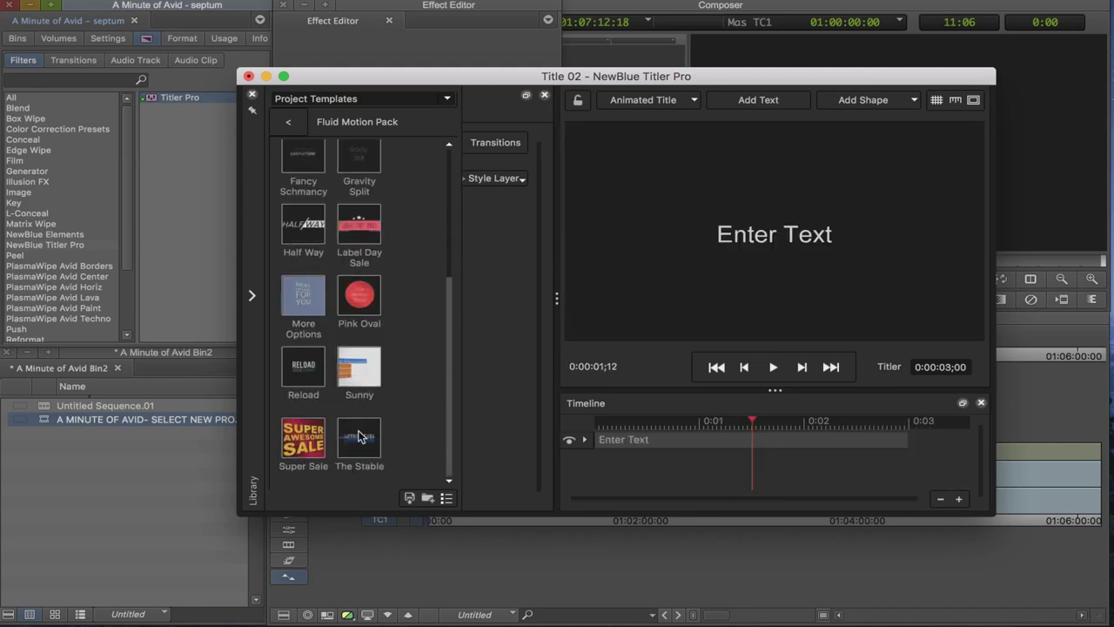
pyautogui.moveTo(359, 437)
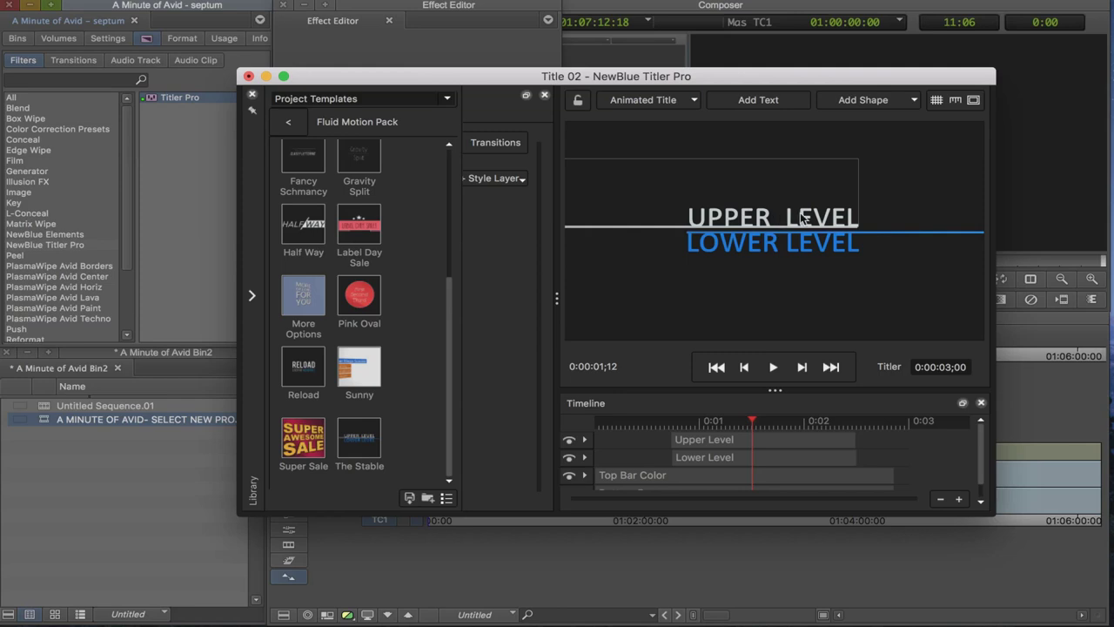
# - Replace the title's UPPER LEVEL text with A MINUTE OF AVID
pyautogui.click(841, 218)
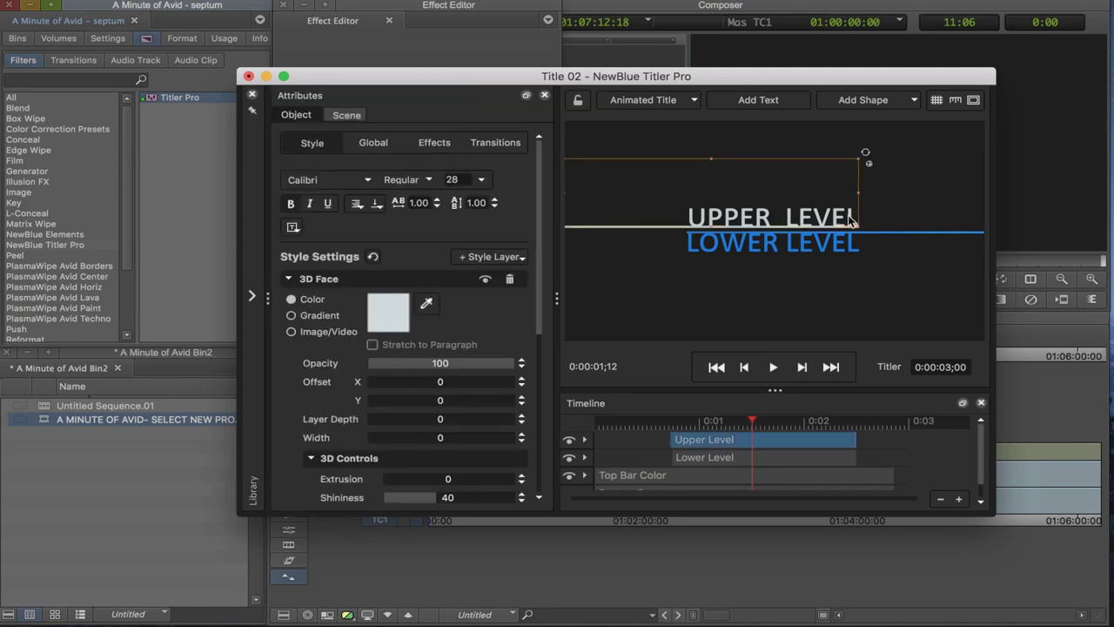
pyautogui.click(850, 217)
pyautogui.write('\\\\')
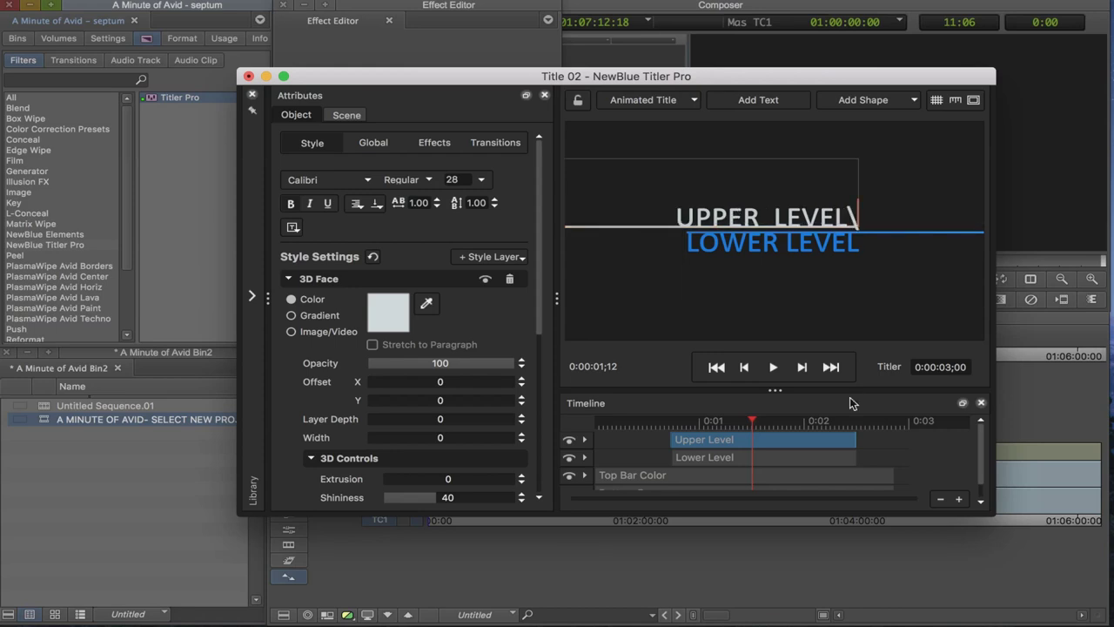
pyautogui.press('BackSpace')
pyautogui.press('BackSpace')
pyautogui.press('BackSpace')
pyautogui.press('BackSpace')
pyautogui.press('BackSpace')
pyautogui.press('BackSpace')
pyautogui.press('BackSpace')
pyautogui.press('BackSpace')
pyautogui.press('BackSpace')
pyautogui.press('BackSpace')
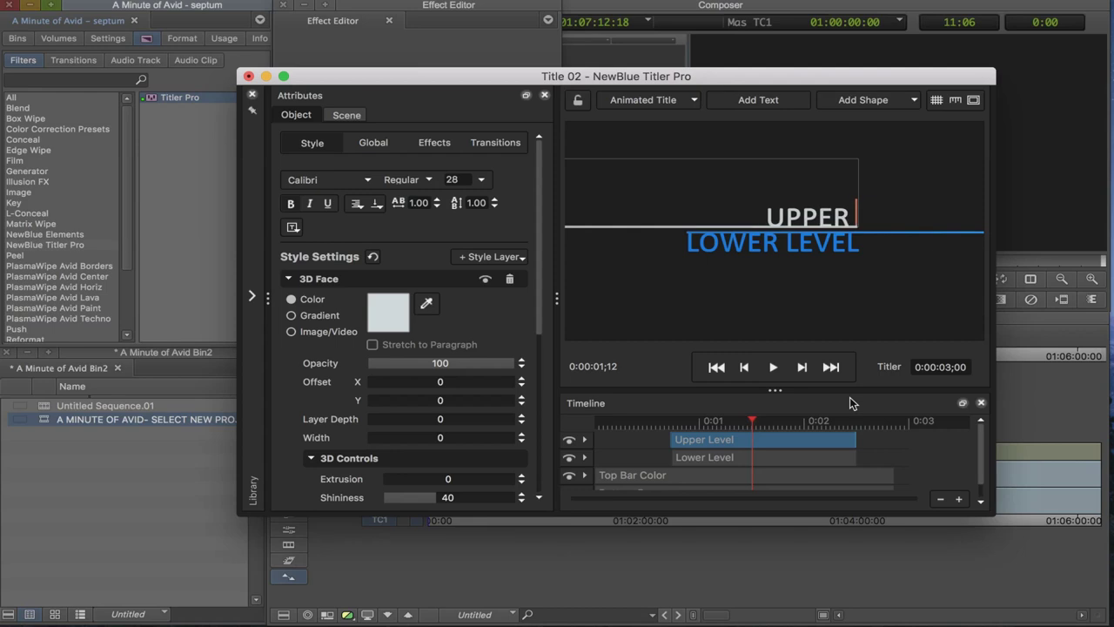
pyautogui.press('BackSpace')
pyautogui.press('BackSpace')
pyautogui.press('BackSpace')
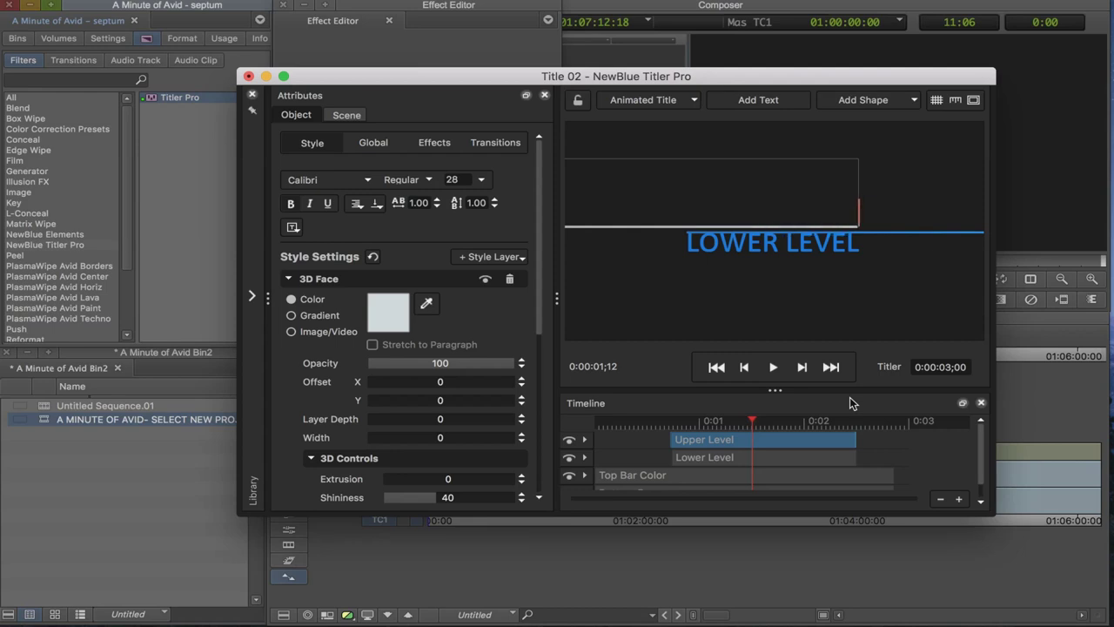
pyautogui.write('S')
pyautogui.press('BackSpace')
pyautogui.write('A MIN')
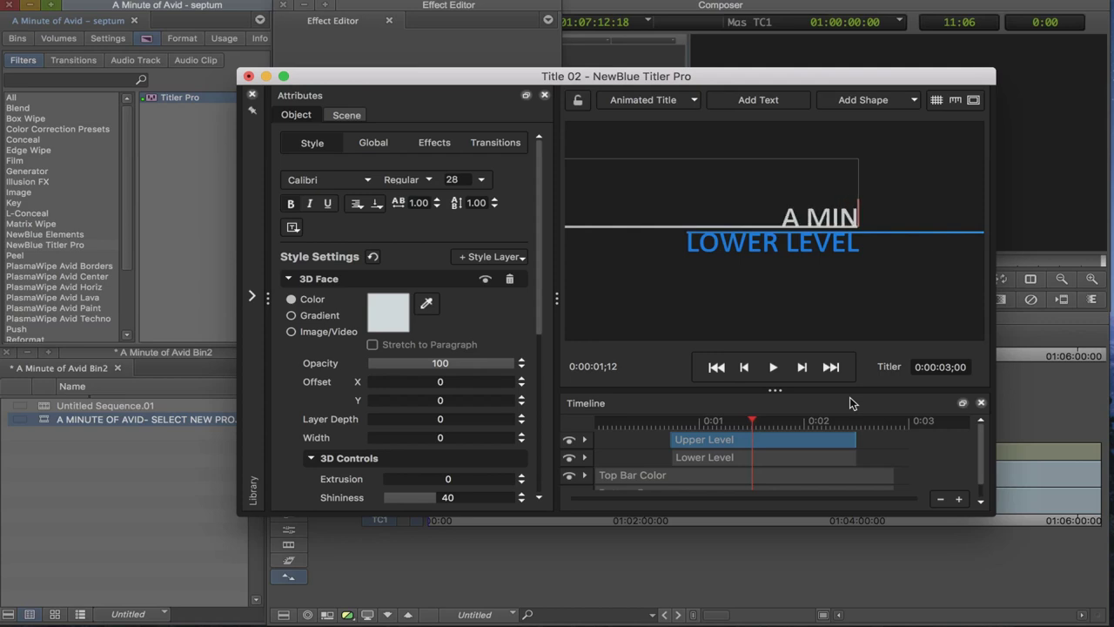
pyautogui.write('UTE O')
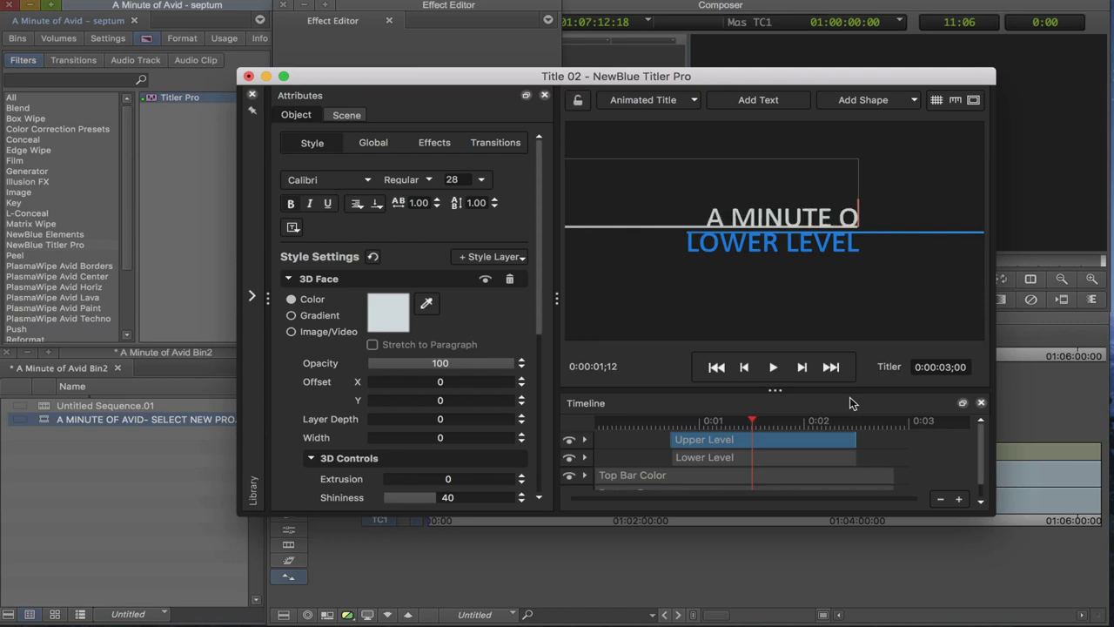
pyautogui.write('F AVID')
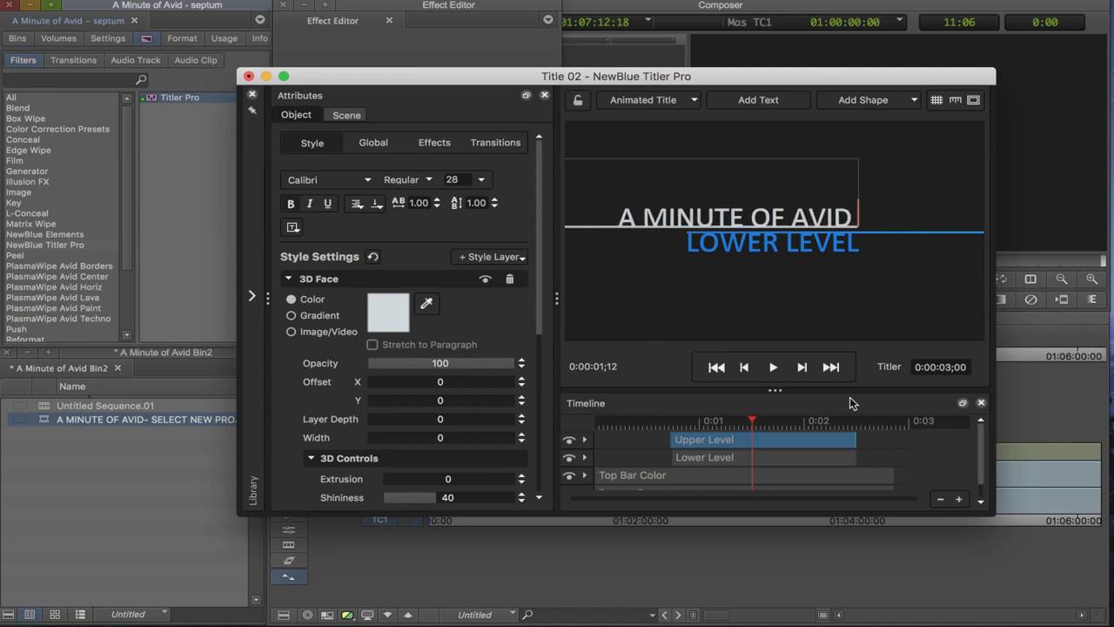
pyautogui.press('BackSpace')
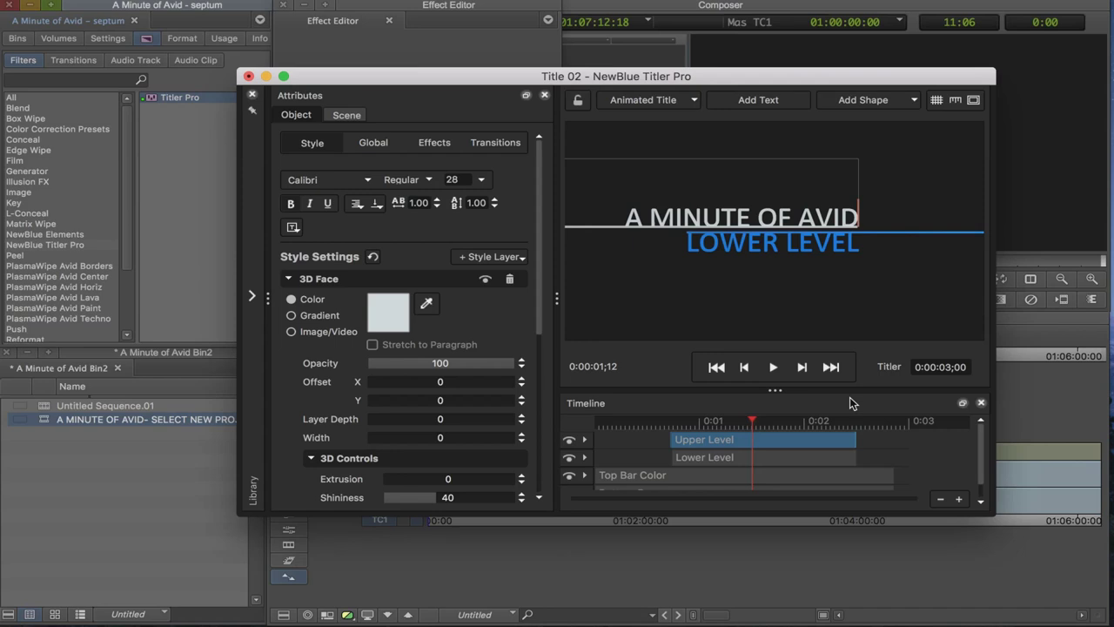
# - Replace the title's LOWER LEVEL text with NEW PROJECT INTRO, checking the source video's file name on the desktop
pyautogui.click(833, 246)
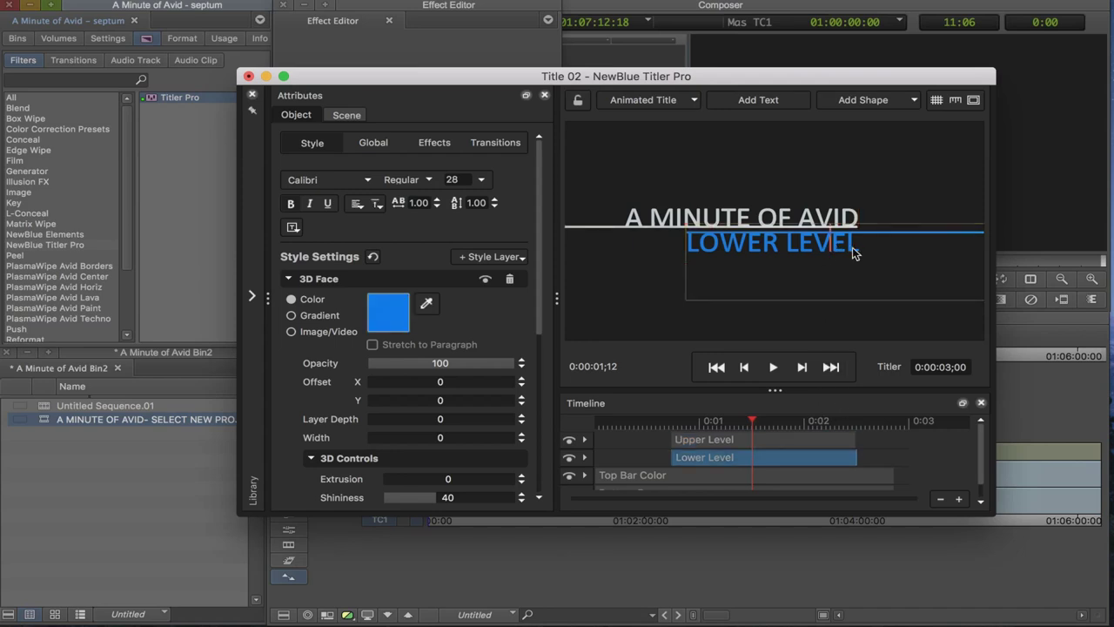
pyautogui.click(868, 249)
pyautogui.press('BackSpace')
pyautogui.press('BackSpace')
pyautogui.press('BackSpace')
pyautogui.press('BackSpace')
pyautogui.press('BackSpace')
pyautogui.press('BackSpace')
pyautogui.press('BackSpace')
pyautogui.press('BackSpace')
pyautogui.press('BackSpace')
pyautogui.press('BackSpace')
pyautogui.press('BackSpace')
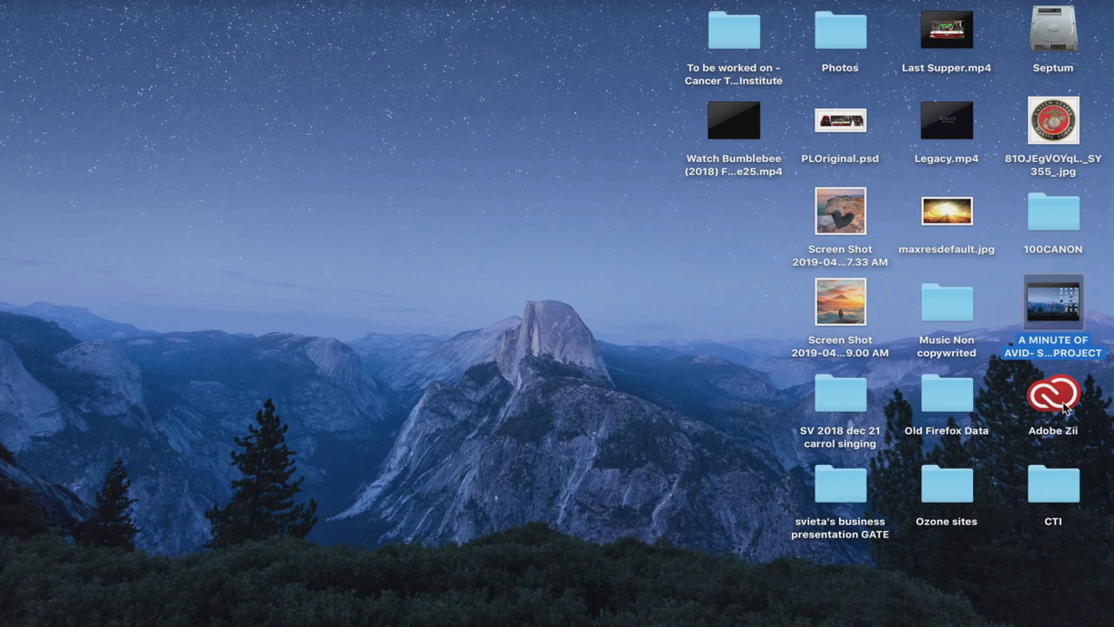
pyautogui.click(1076, 357)
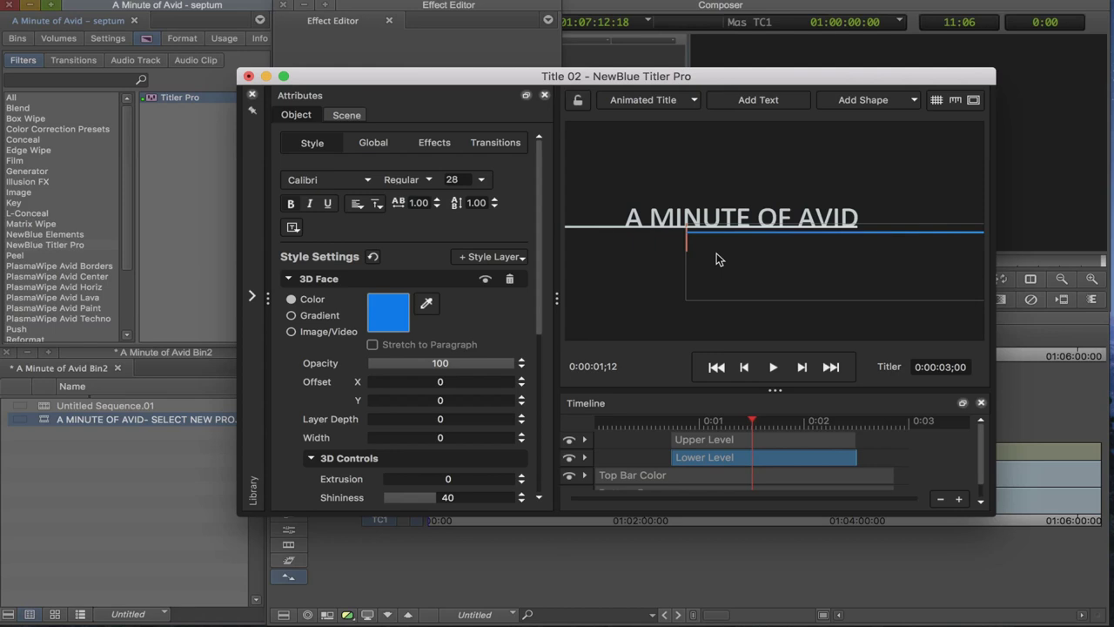
pyautogui.write('EW PRO')
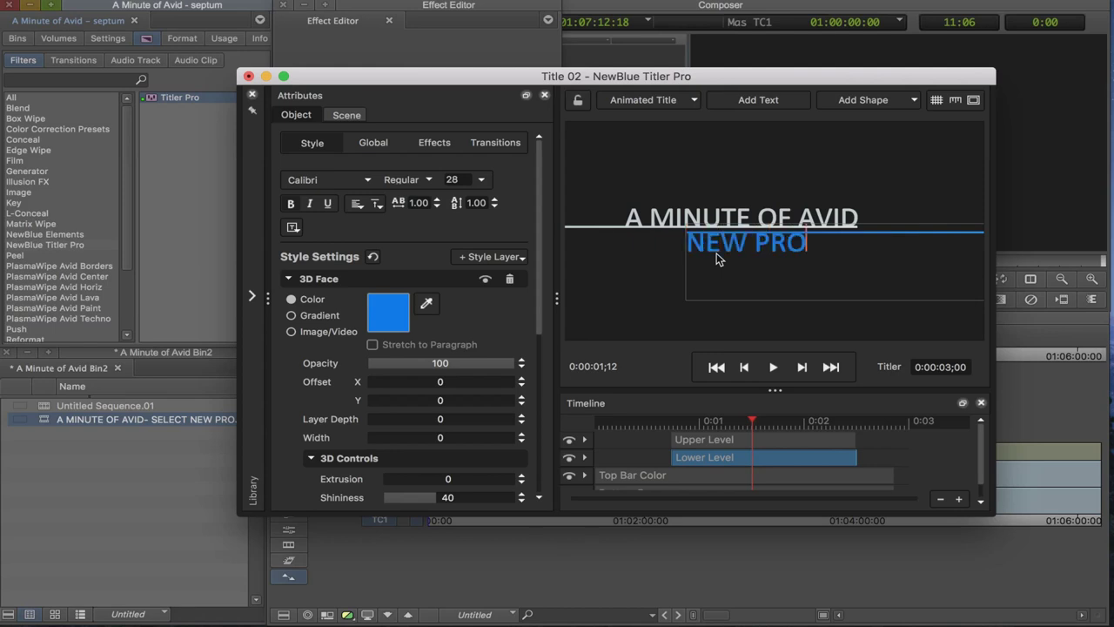
pyautogui.write('JECT')
pyautogui.write('INTRO')
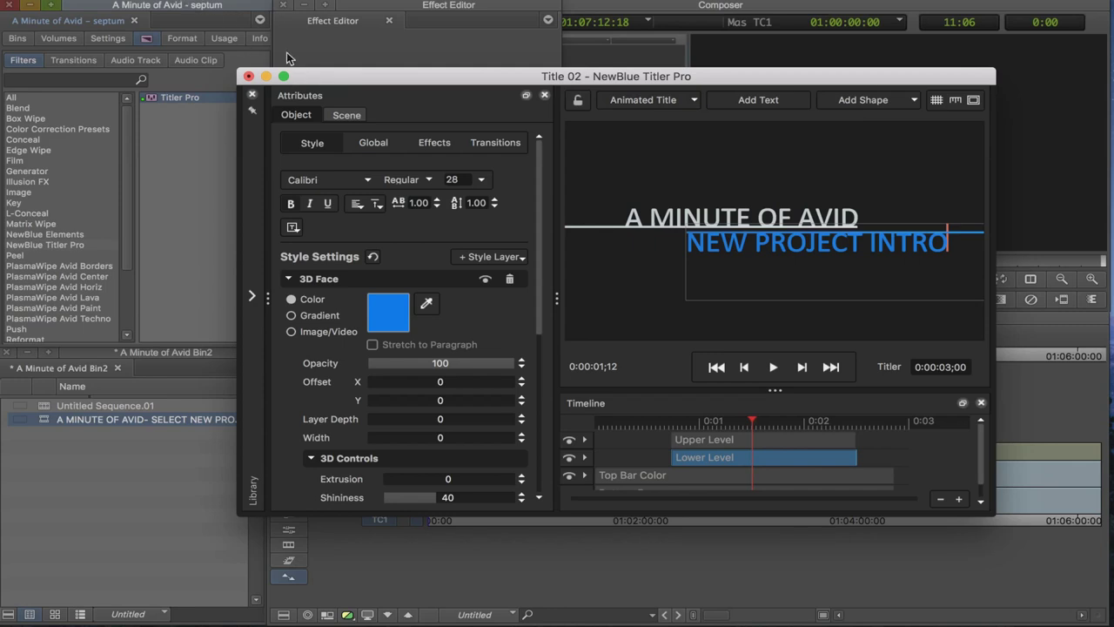
# - Close the Title 02 editor, keeping the changes, and dismiss the video preview that covers Avid
pyautogui.click(196, 0)
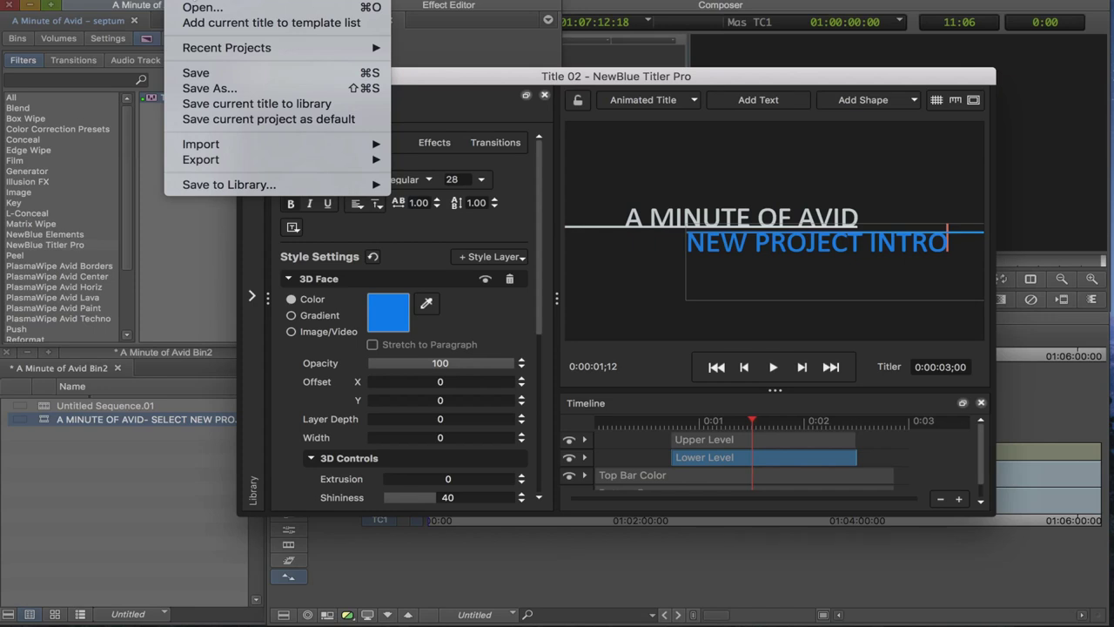
pyautogui.press('Escape')
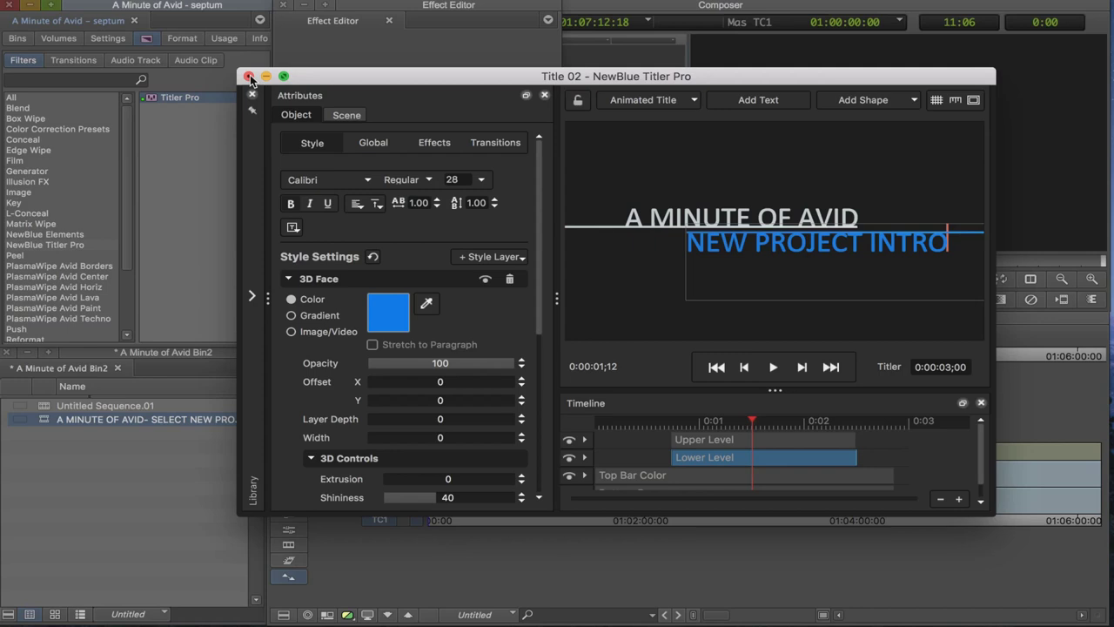
pyautogui.click(249, 78)
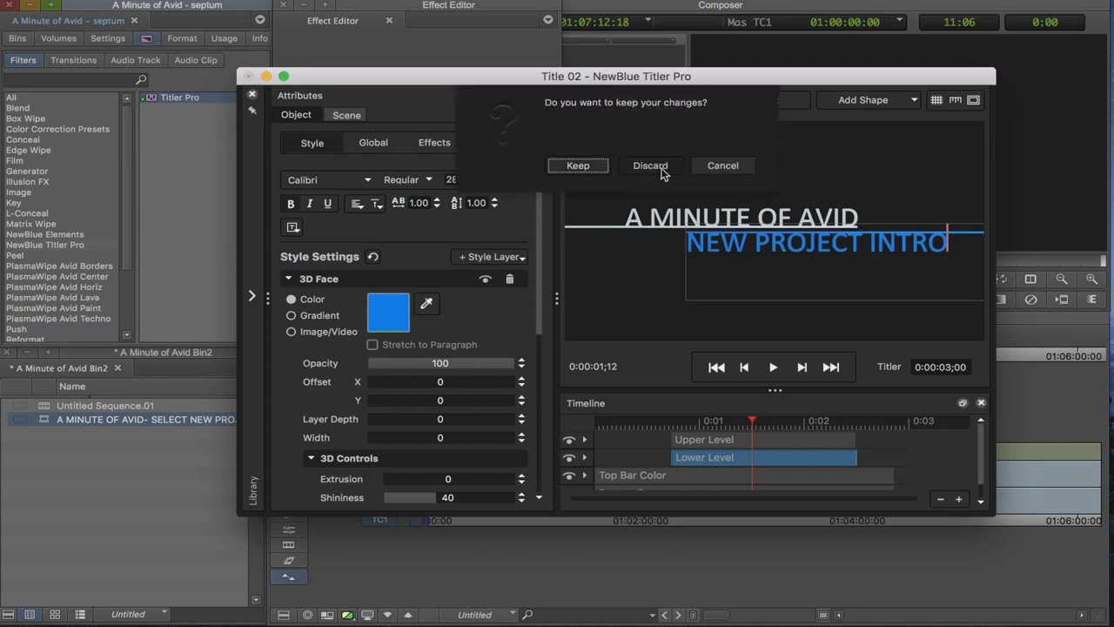
pyautogui.click(578, 166)
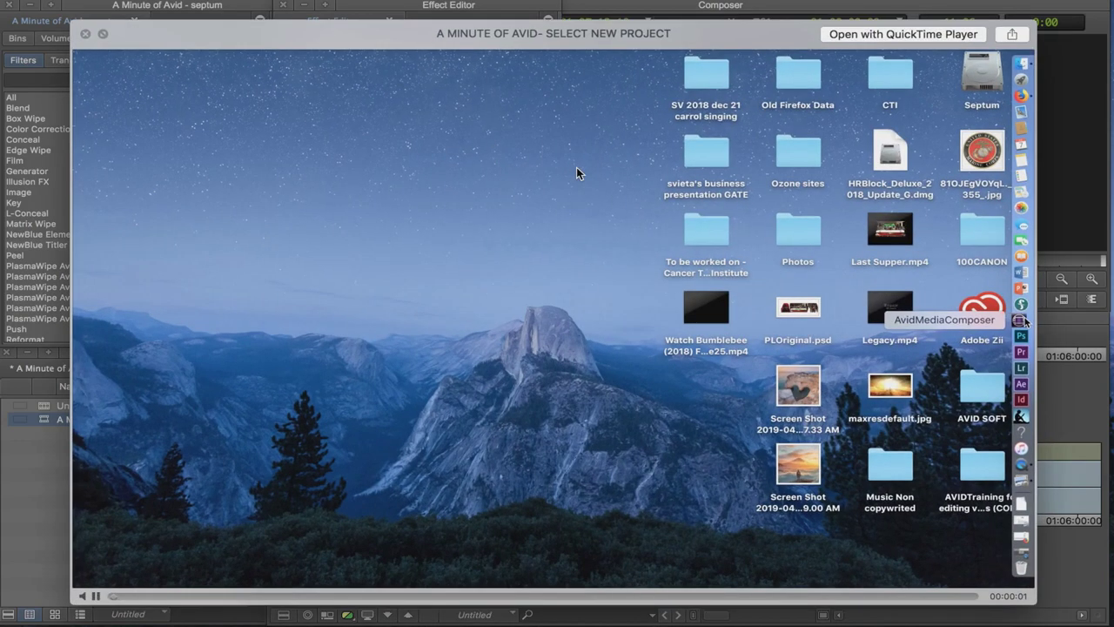
pyautogui.press('Escape')
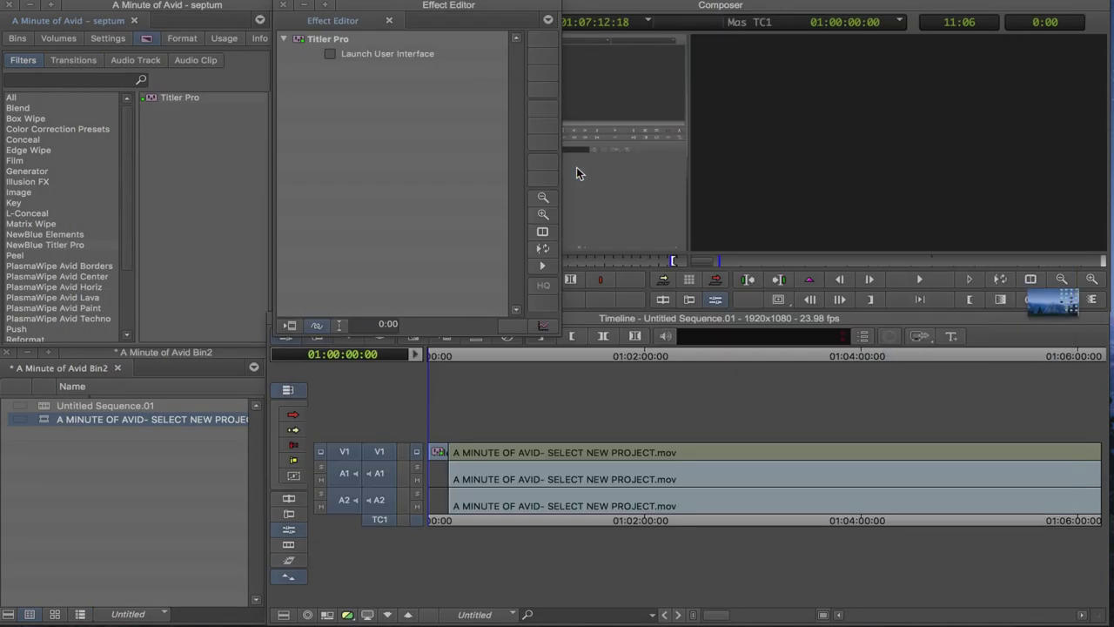
# - Play the sequence from its start to check the title, and return the playhead to 01:00:00:00
pyautogui.click(434, 355)
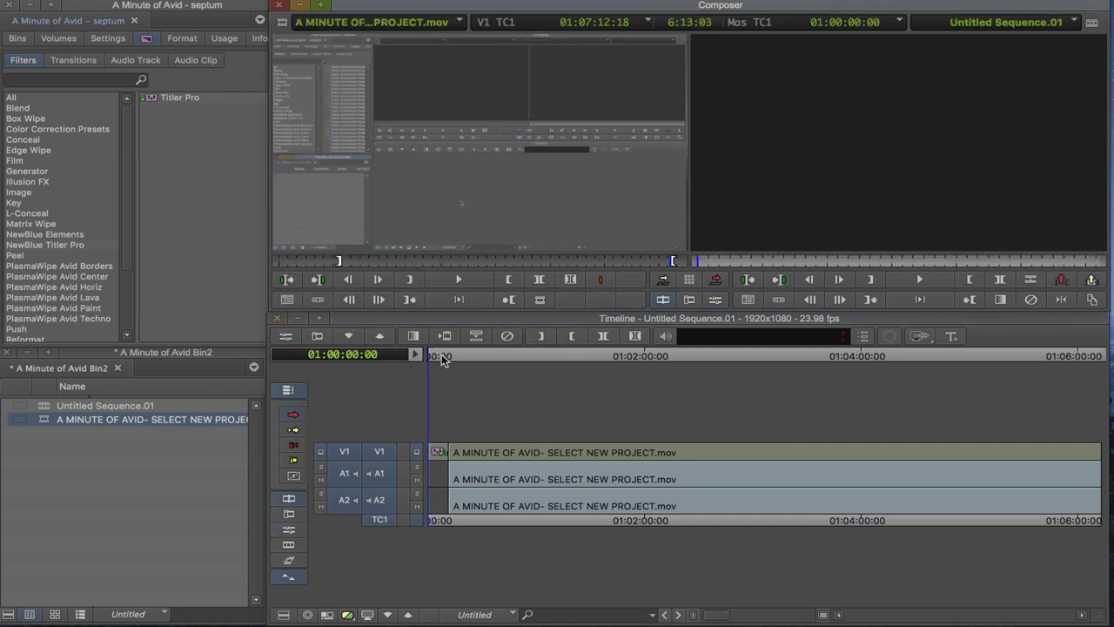
pyautogui.click(439, 355)
pyautogui.click(425, 355)
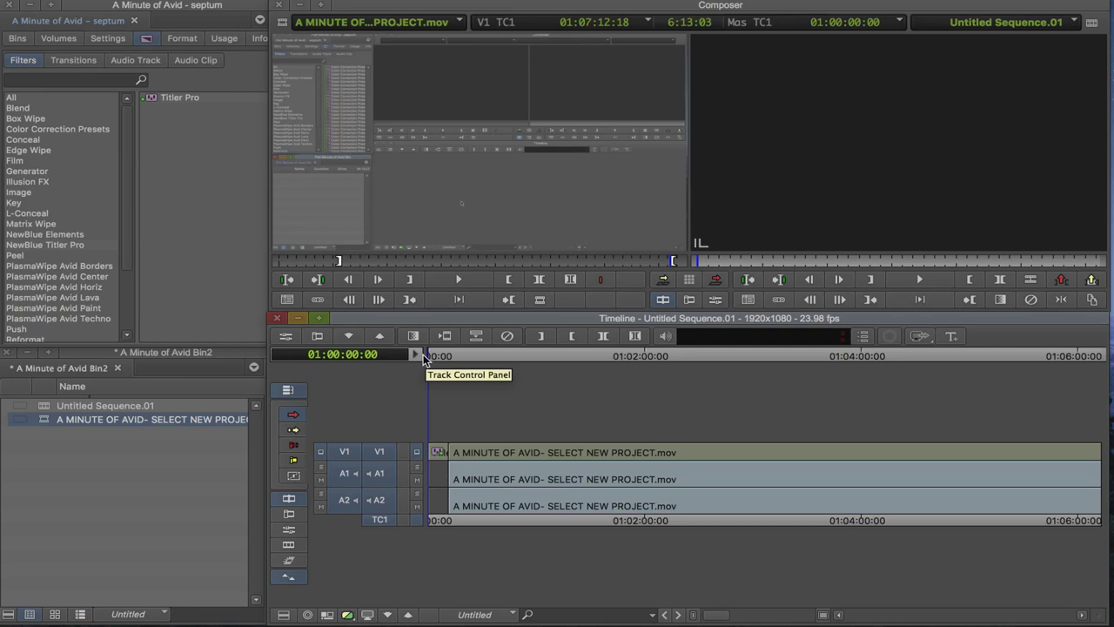
pyautogui.press('space')
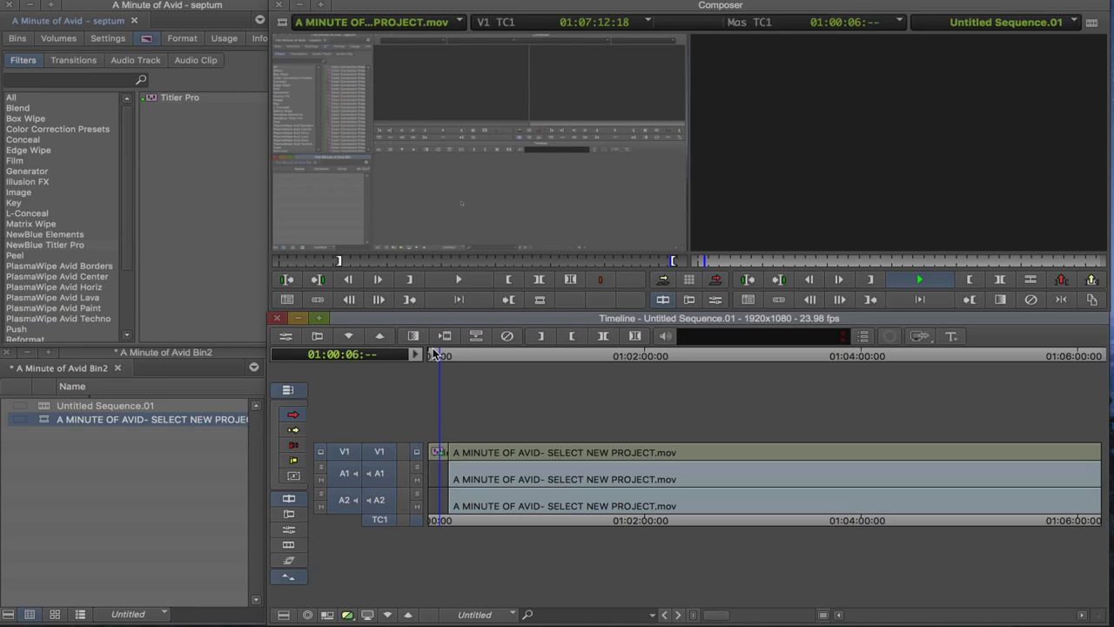
pyautogui.moveTo(432, 355); pyautogui.dragTo(420, 355)
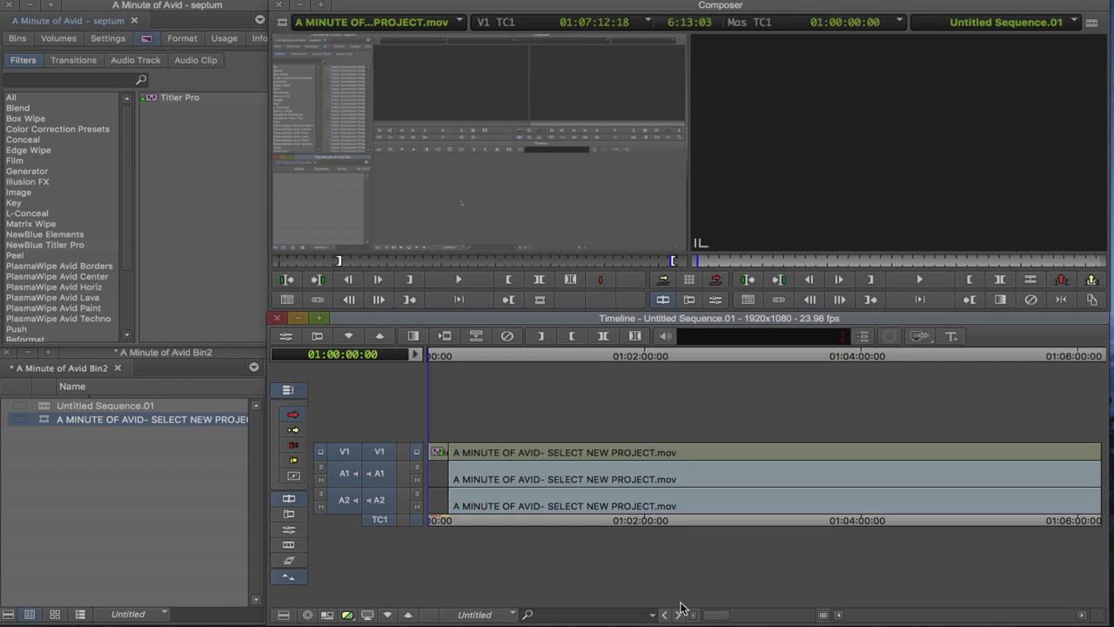
# - Shorten the title segment on V1 with an Overwrite Trim so that it ends at 01:00:03:00
pyautogui.moveTo(719, 615); pyautogui.dragTo(801, 615)
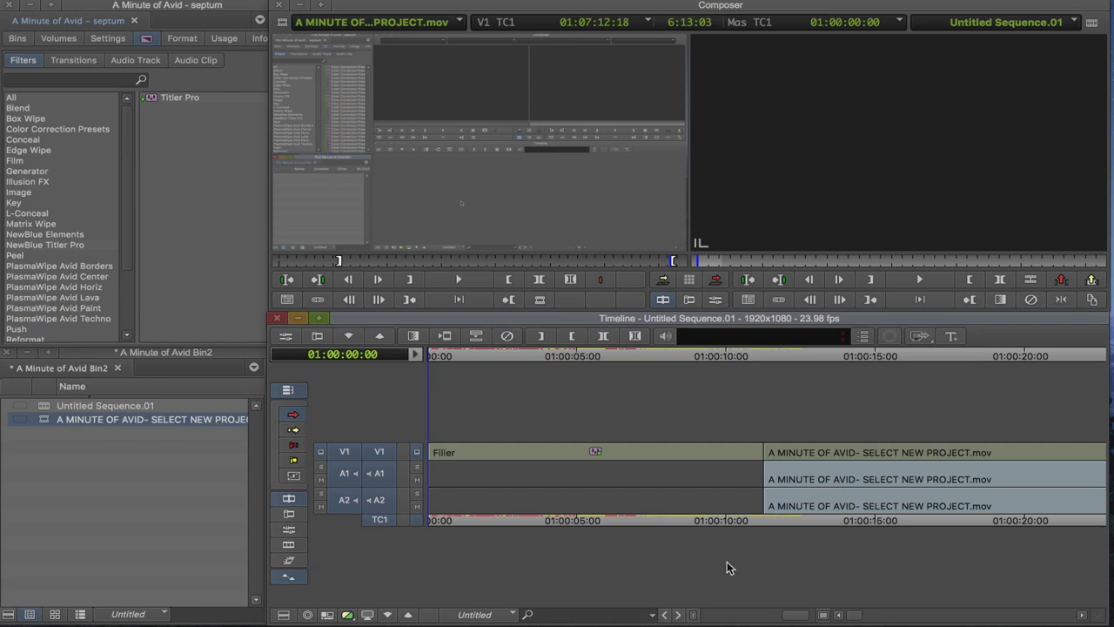
pyautogui.moveTo(433, 357); pyautogui.dragTo(524, 363)
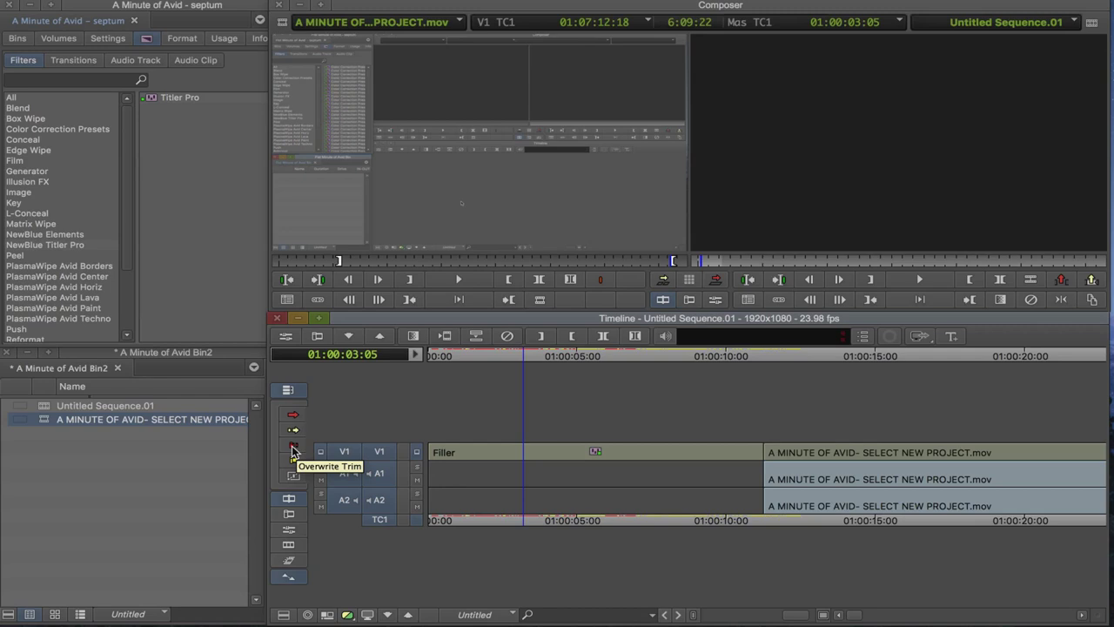
pyautogui.click(293, 450)
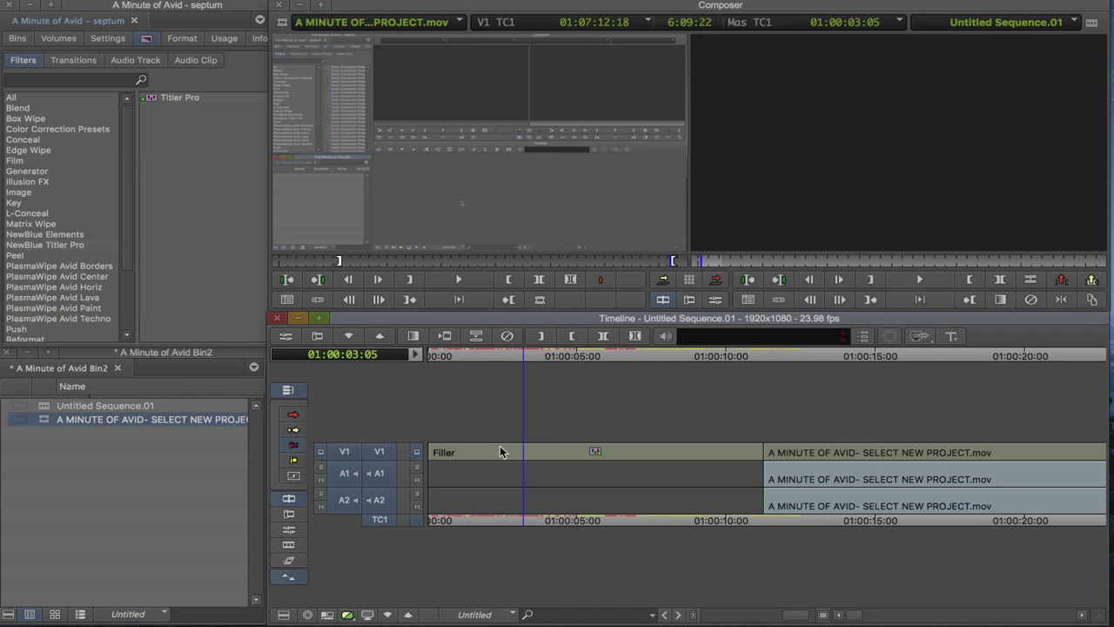
pyautogui.click(756, 451)
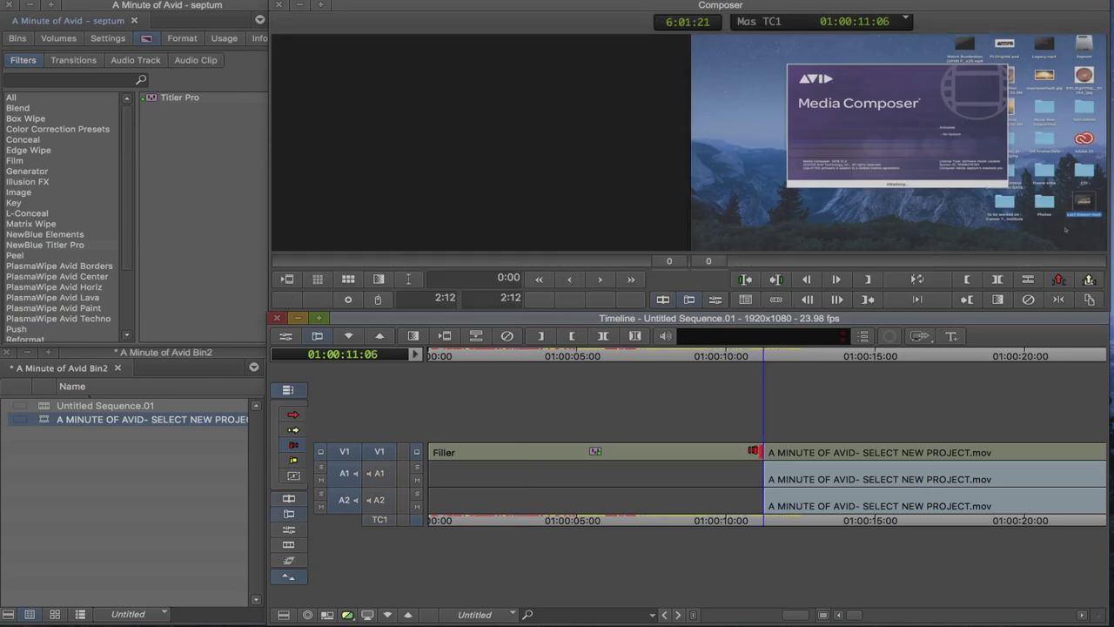
pyautogui.moveTo(734, 452); pyautogui.dragTo(506, 456)
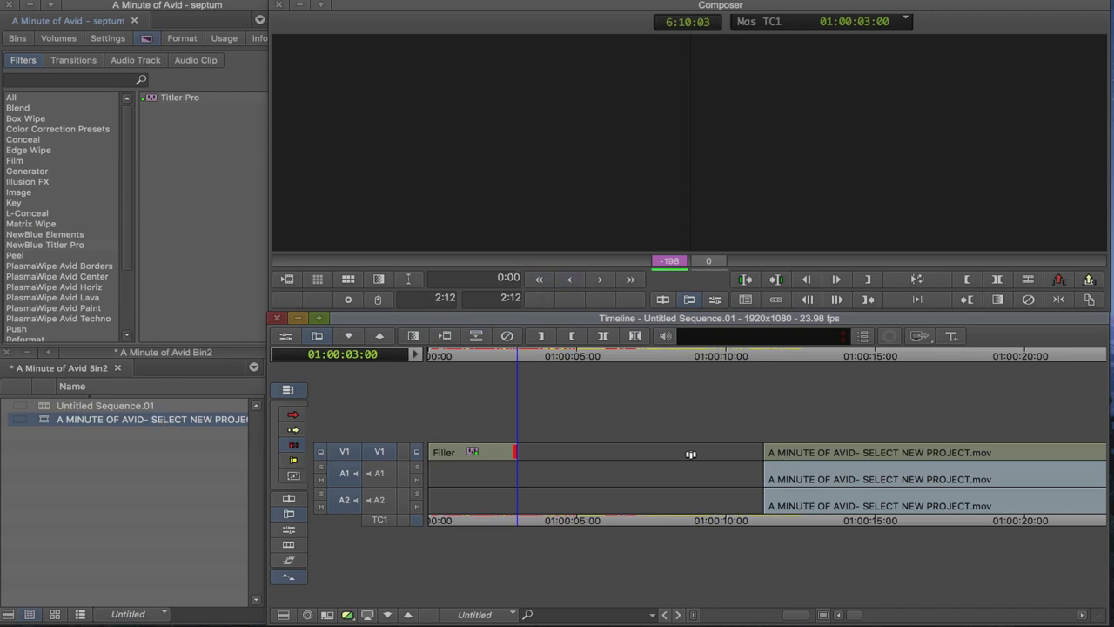
# - Play the shortened title in the record monitor to check its animation
pyautogui.click(468, 355)
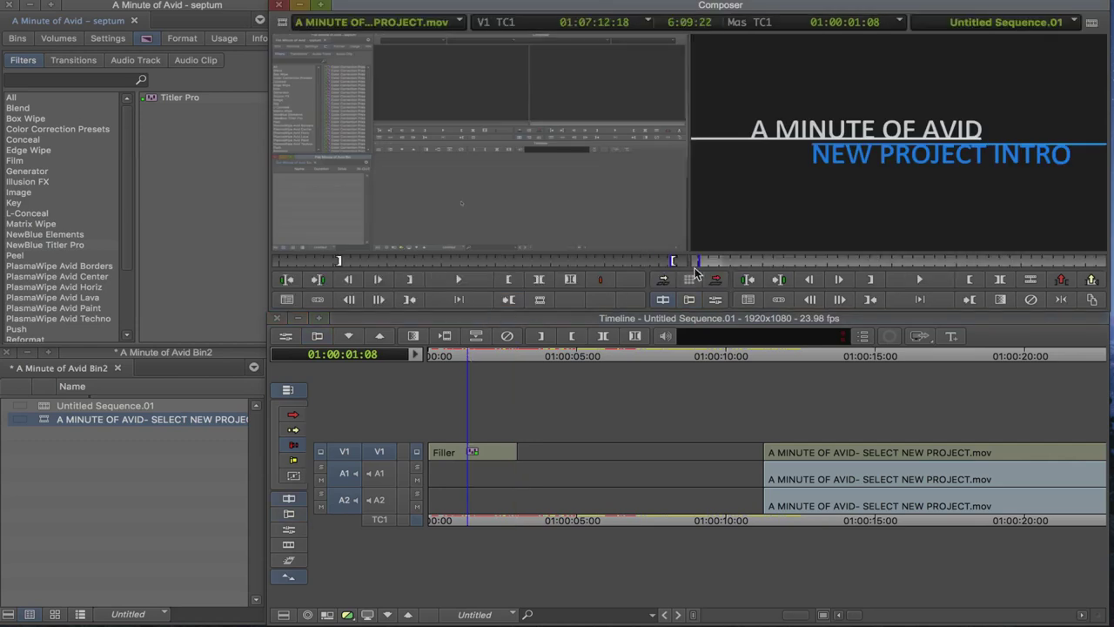
pyautogui.click(459, 279)
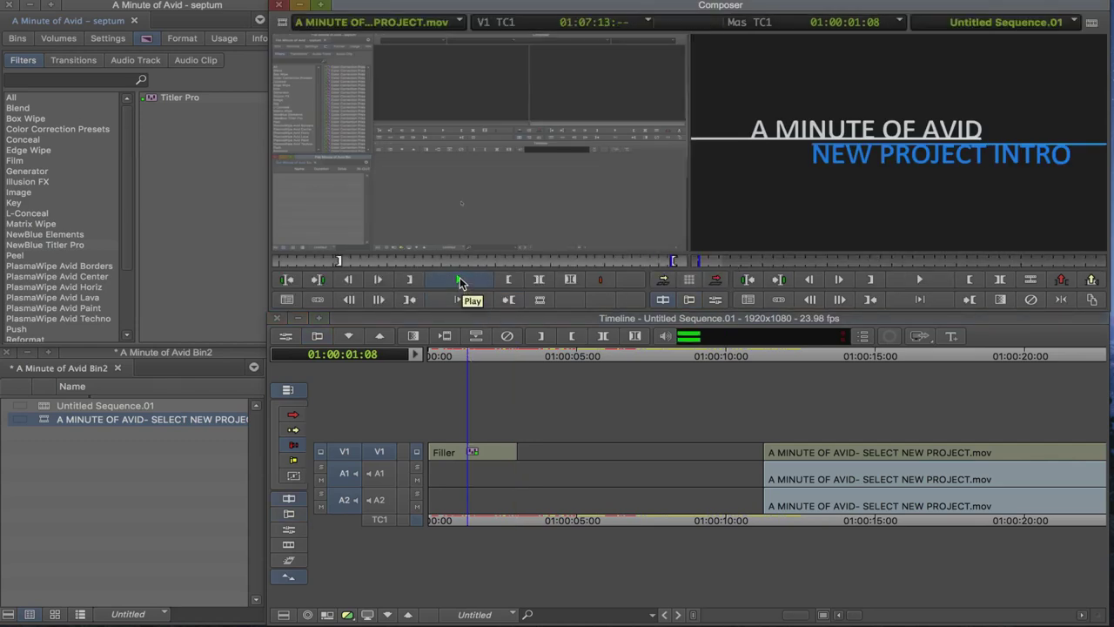
pyautogui.click(459, 278)
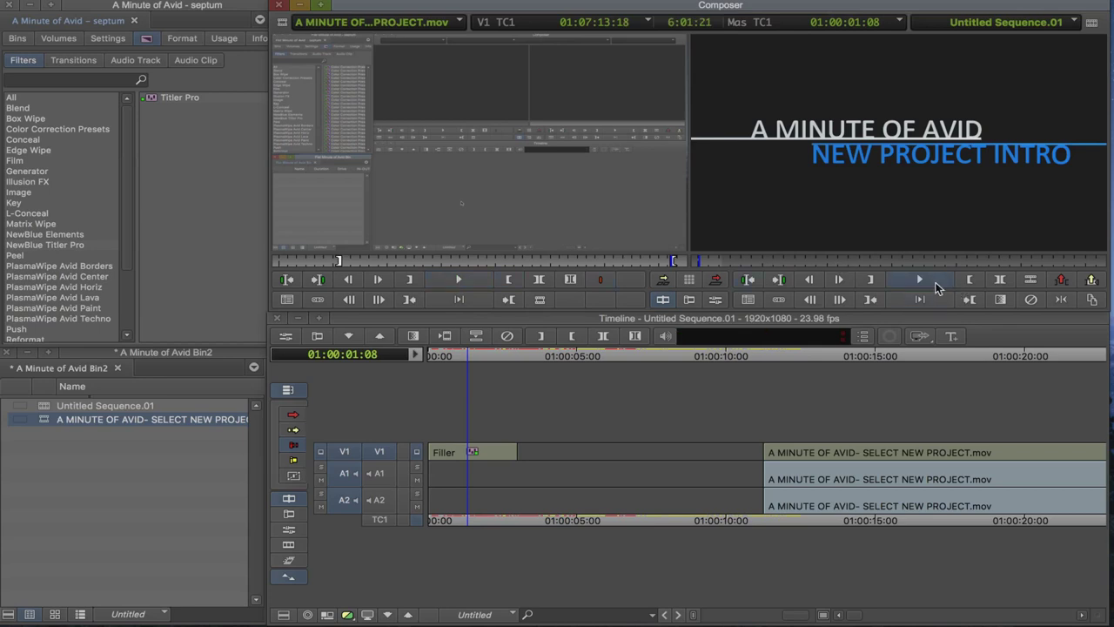
pyautogui.click(933, 286)
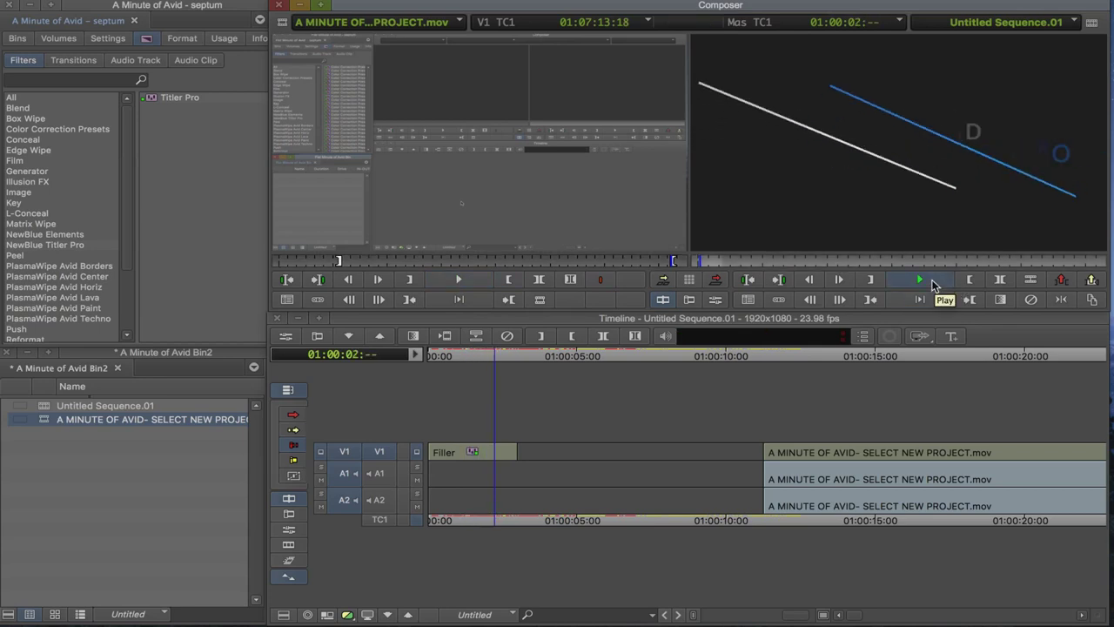
pyautogui.click(933, 287)
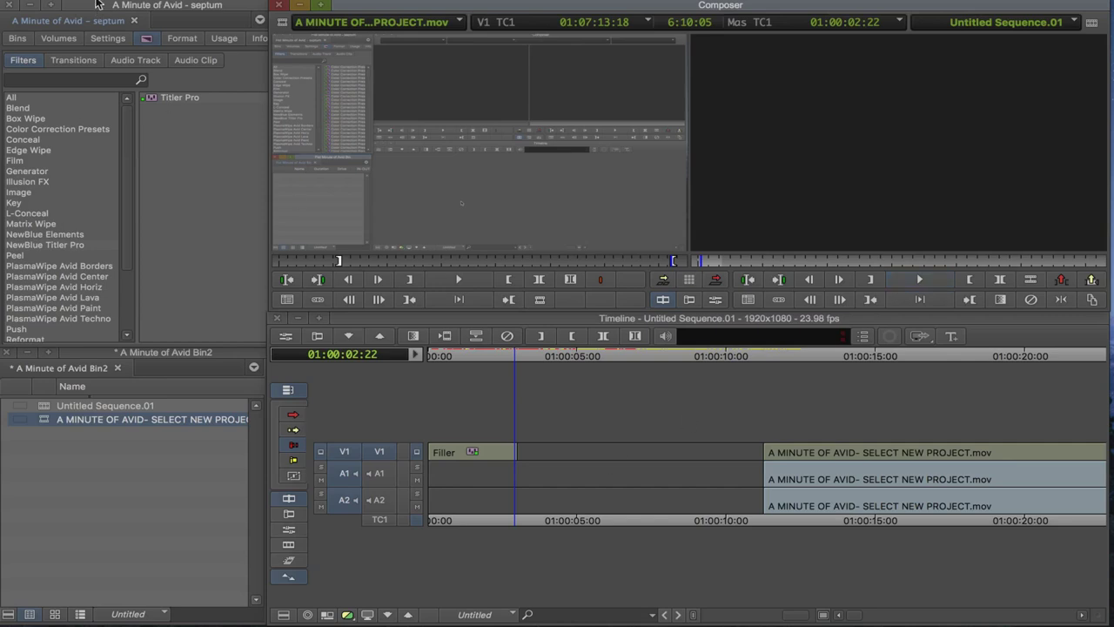
# - Look at the A MINUTE OF AVID source video on the desktop and return to Avid
pyautogui.hotkey('ctrl', 'Right')
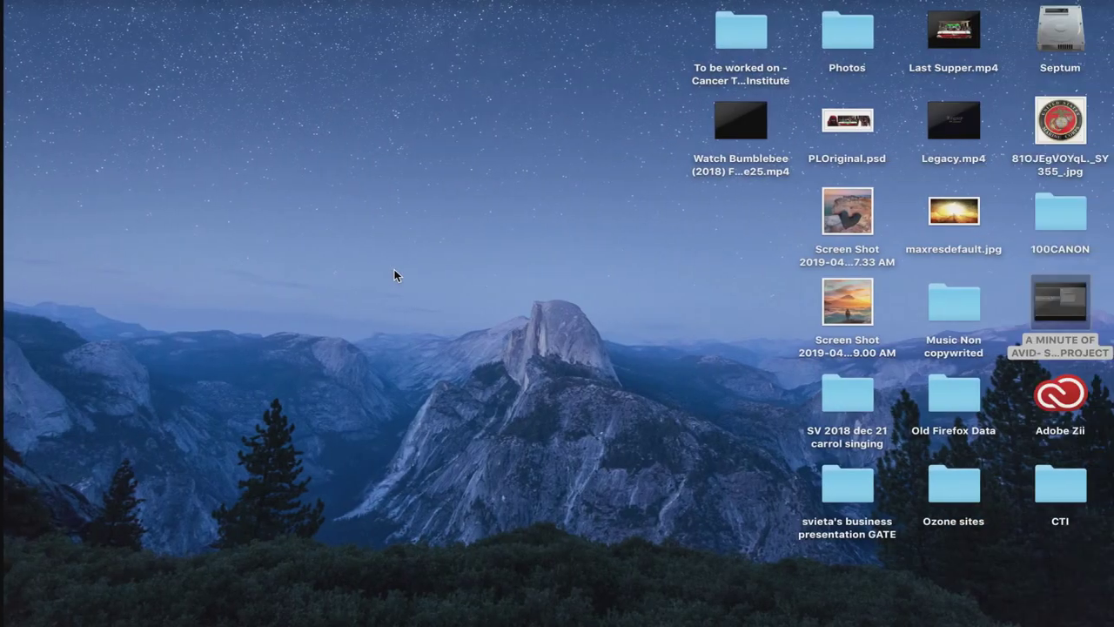
pyautogui.moveTo(1055, 302)
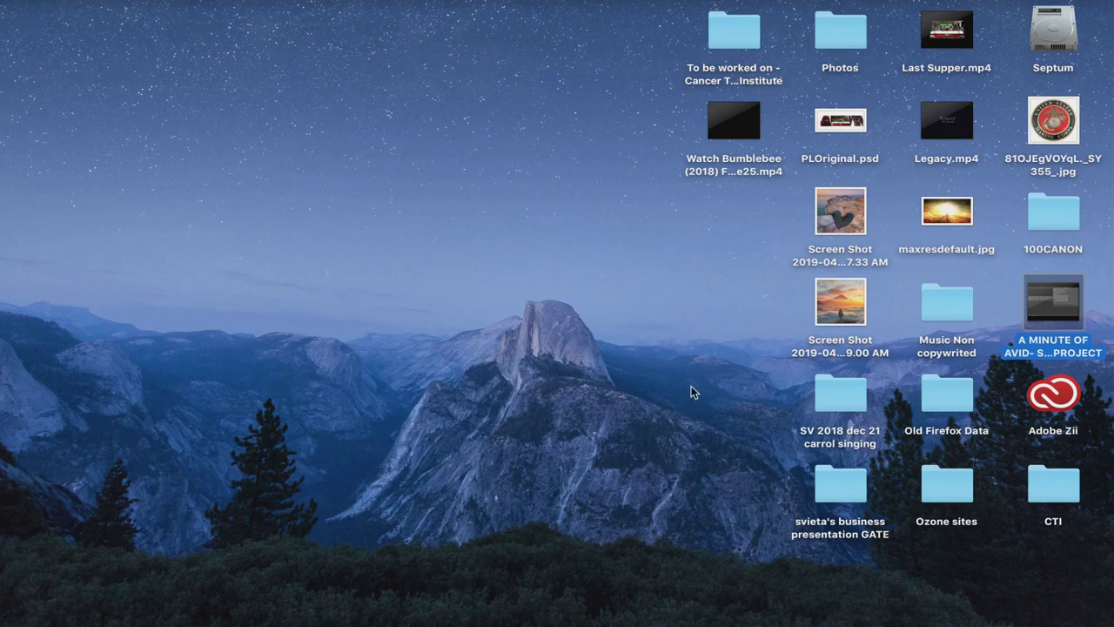
pyautogui.hotkey('ctrl', 'Left')
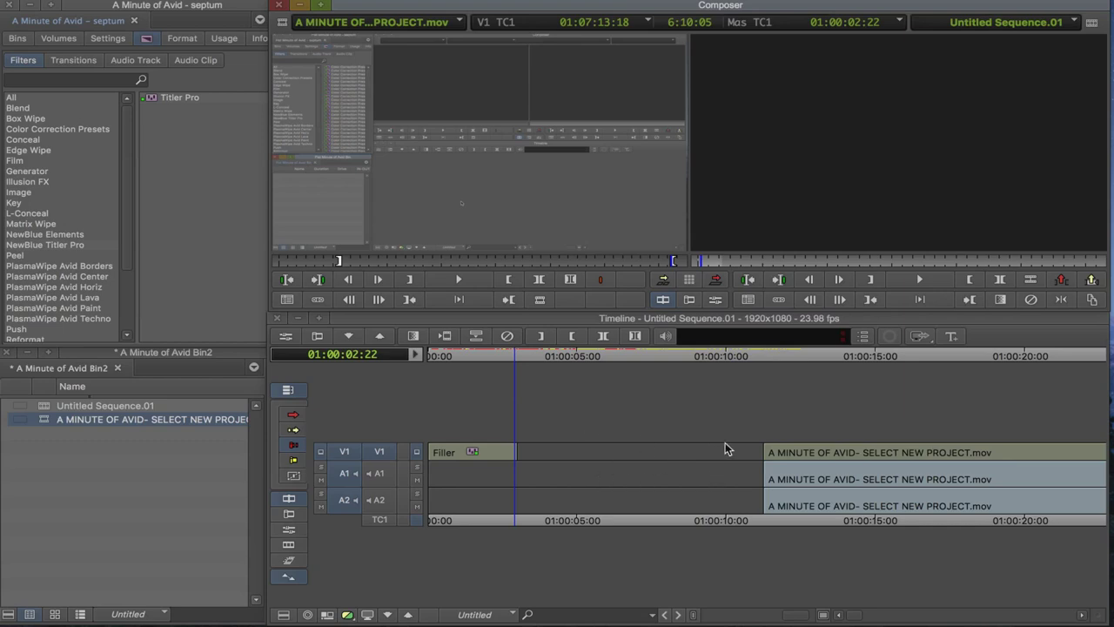
# - Move the screen recording's video and audio segments earlier to close the gap after the title, using the red Segment Mode arrow
pyautogui.click(789, 455)
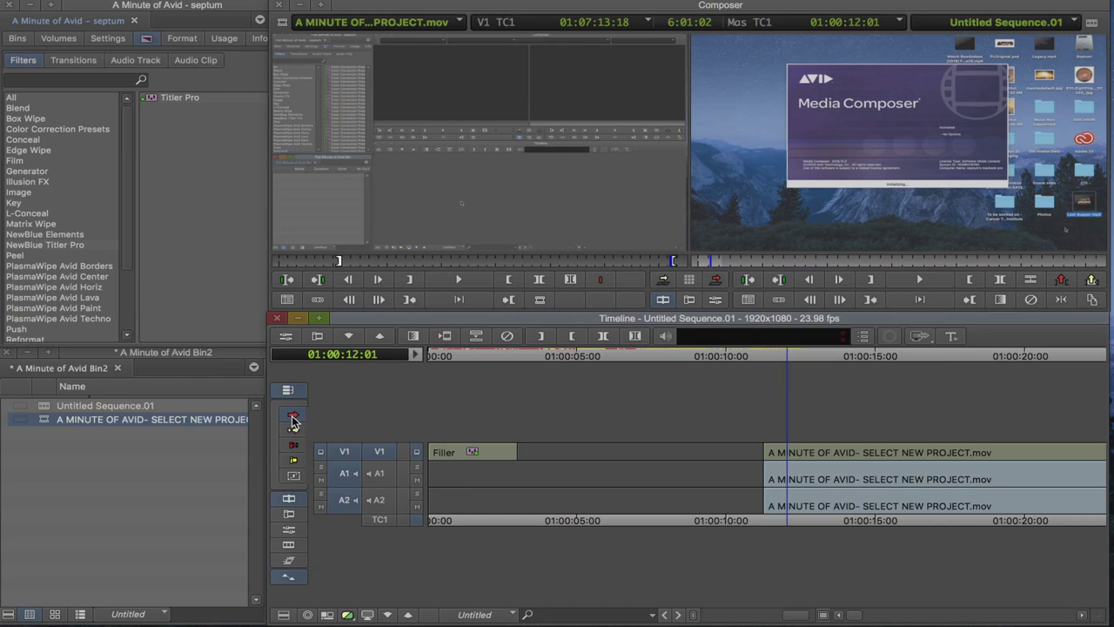
pyautogui.click(793, 454)
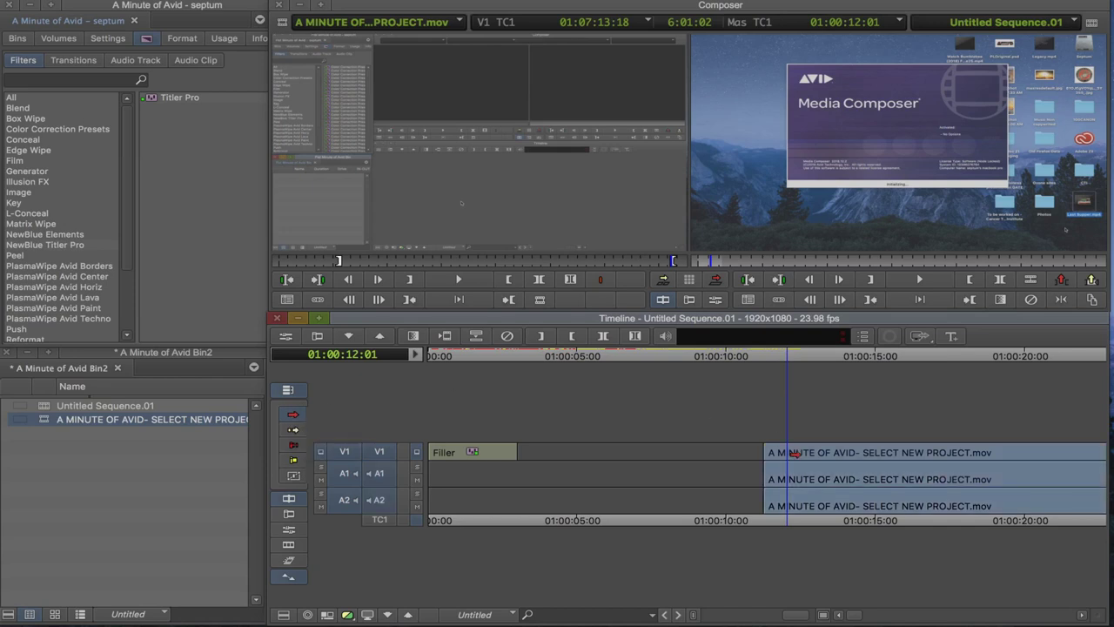
pyautogui.moveTo(793, 454); pyautogui.dragTo(547, 460)
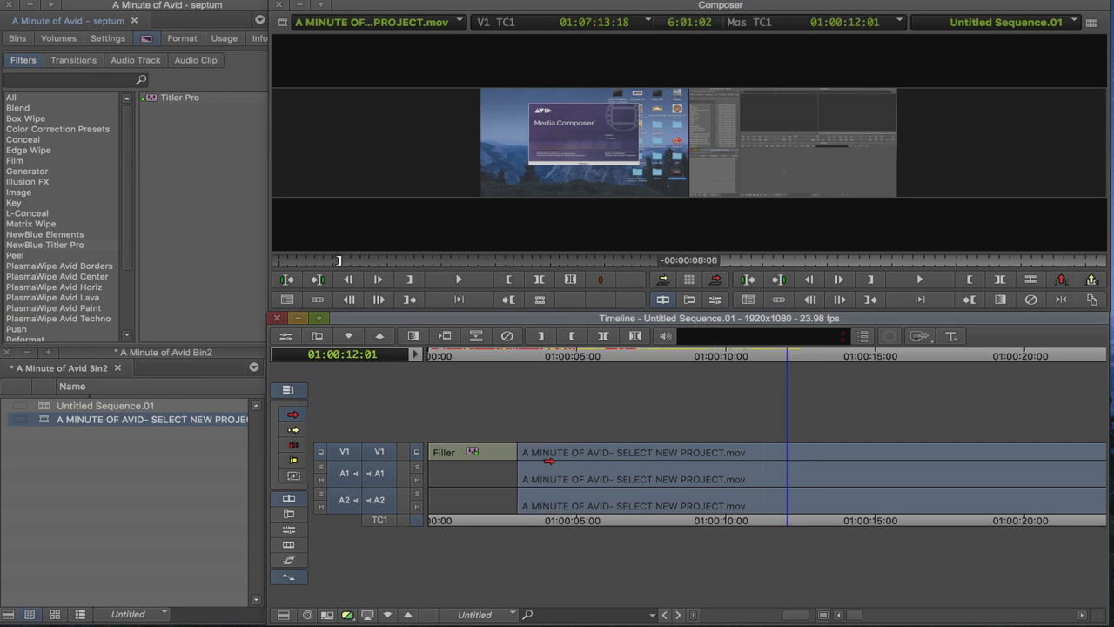
pyautogui.moveTo(549, 460); pyautogui.dragTo(550, 465)
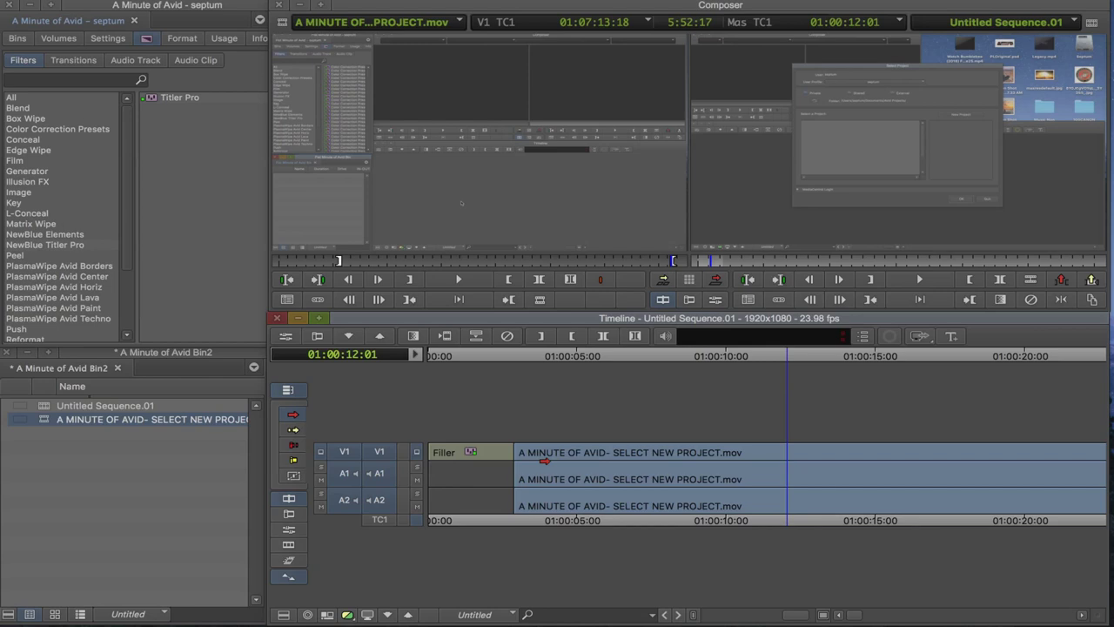
# - Play the sequence through the title into the screen recording, and return the playhead to 01:00:00:00
pyautogui.click(437, 360)
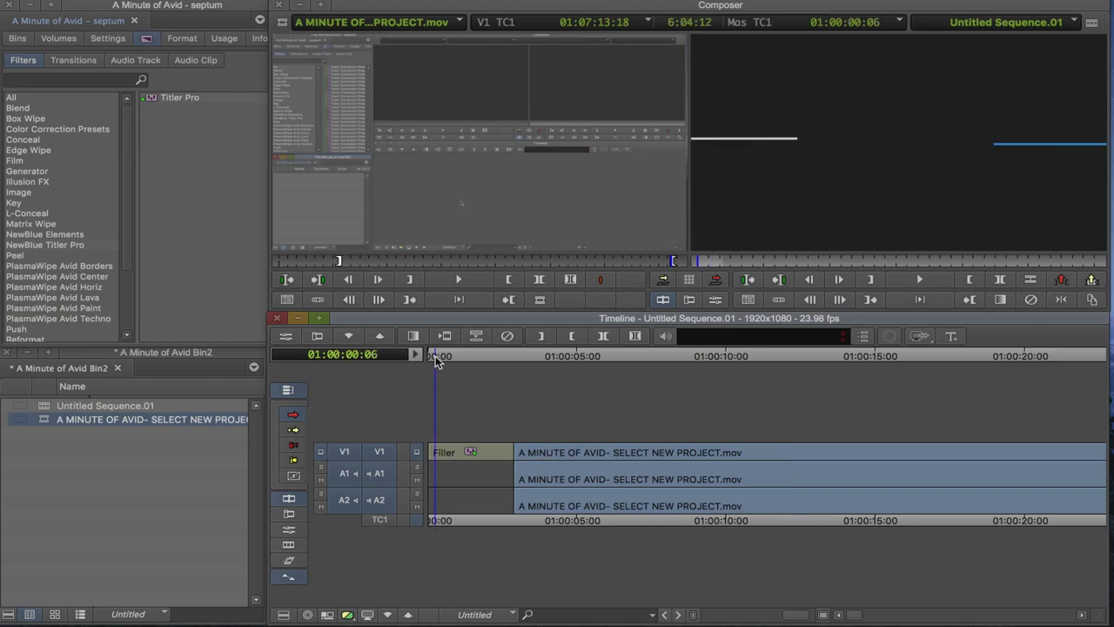
pyautogui.press('space')
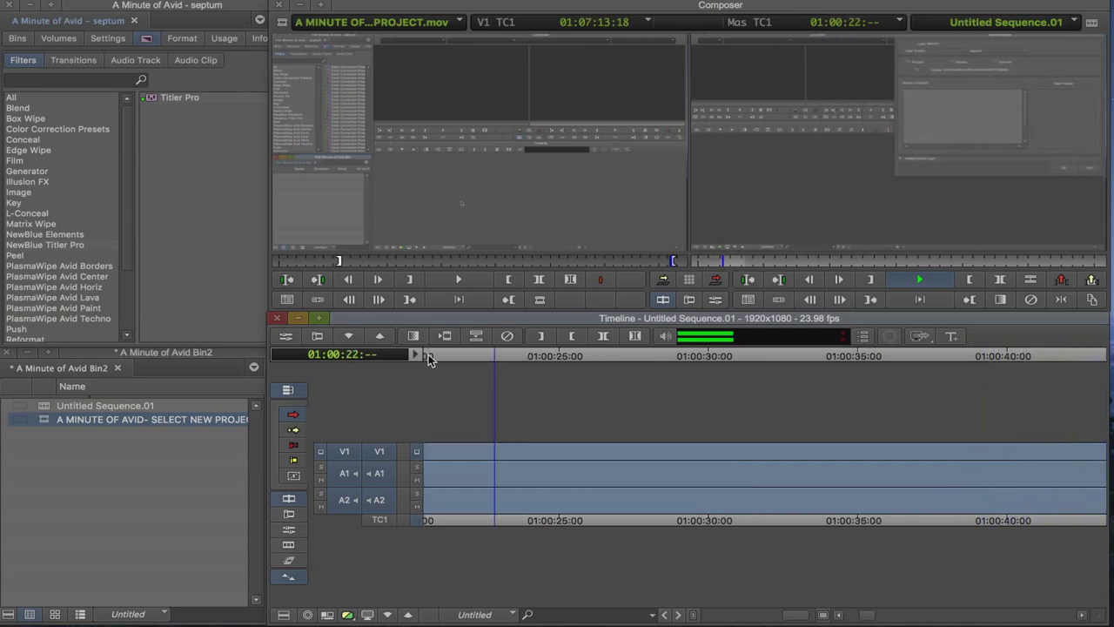
pyautogui.click(919, 279)
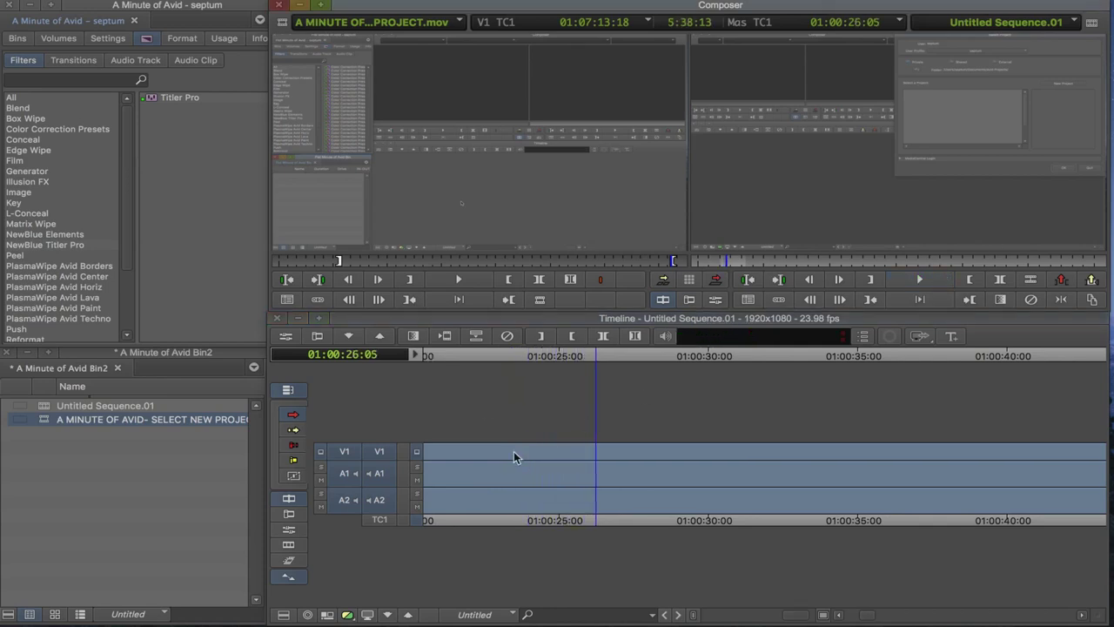
pyautogui.moveTo(441, 357); pyautogui.dragTo(409, 359)
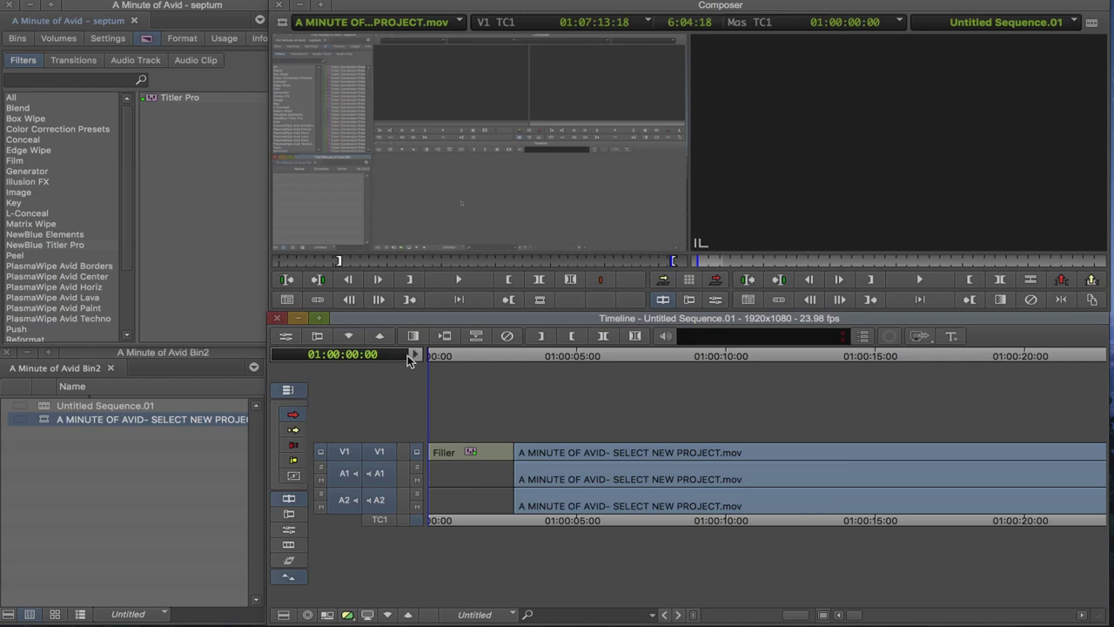
# - Deselect the timeline segments and add a new mono audio track to the sequence
pyautogui.click(507, 422)
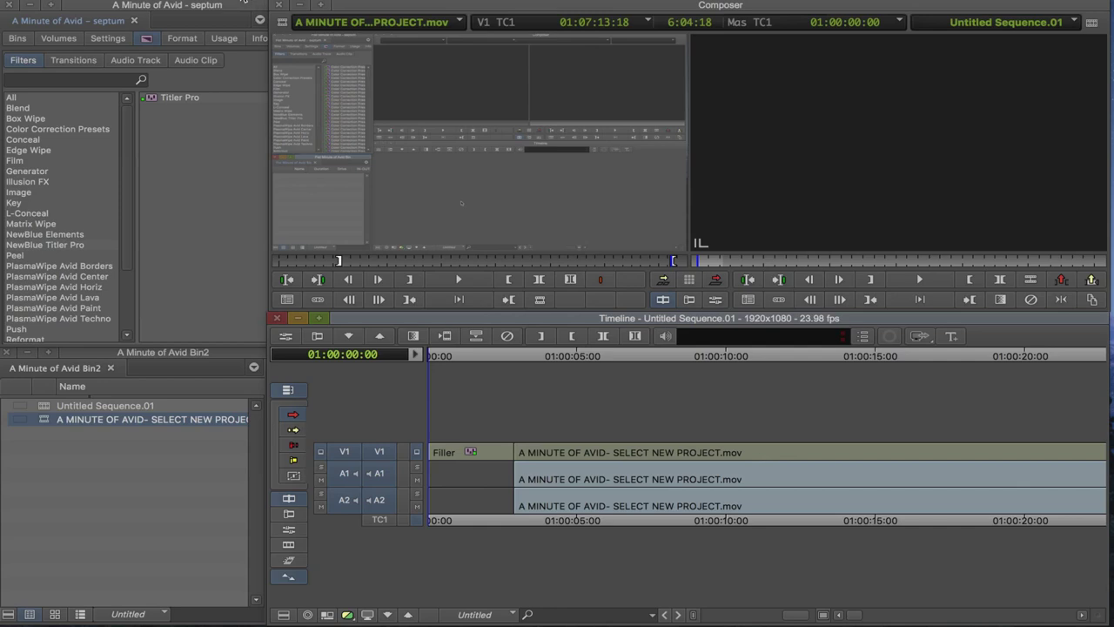
pyautogui.click(243, 0)
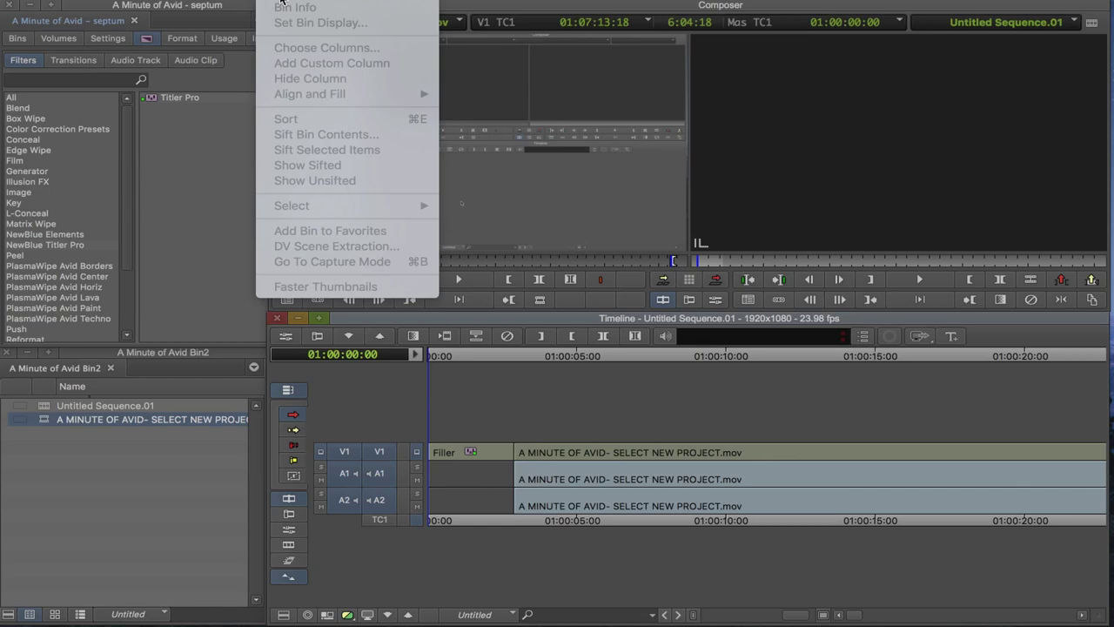
pyautogui.moveTo(360, 3)
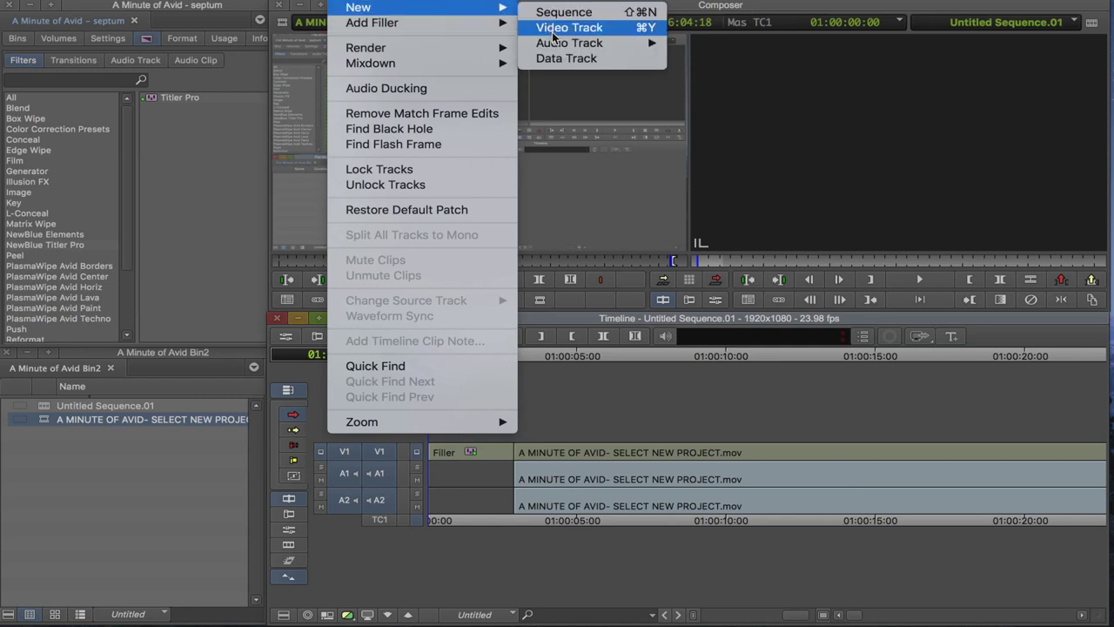
pyautogui.moveTo(560, 45)
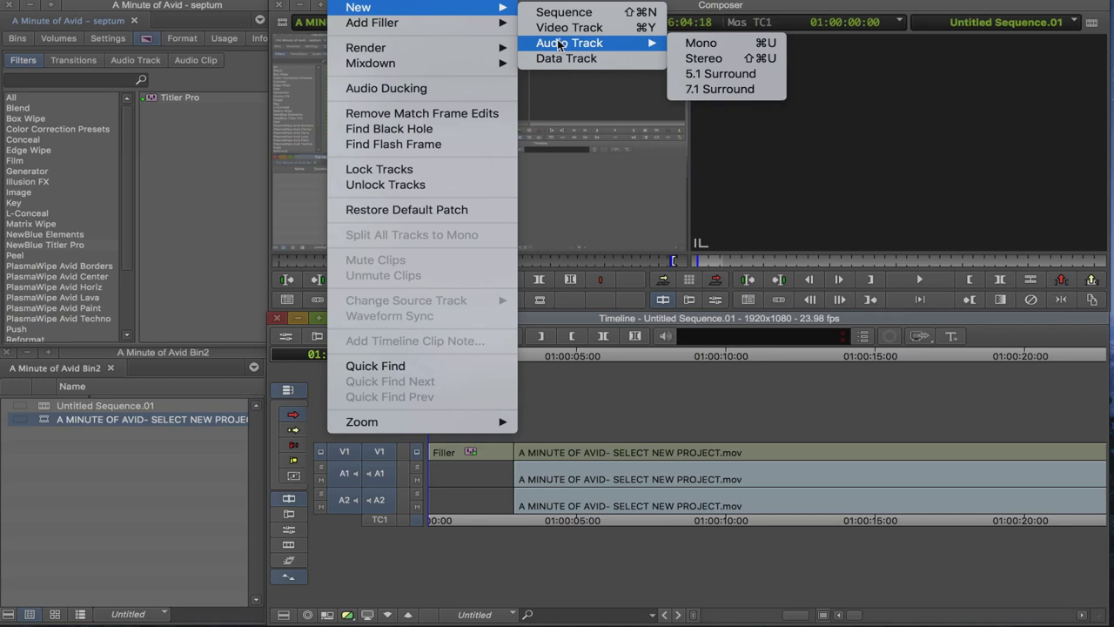
pyautogui.click(710, 46)
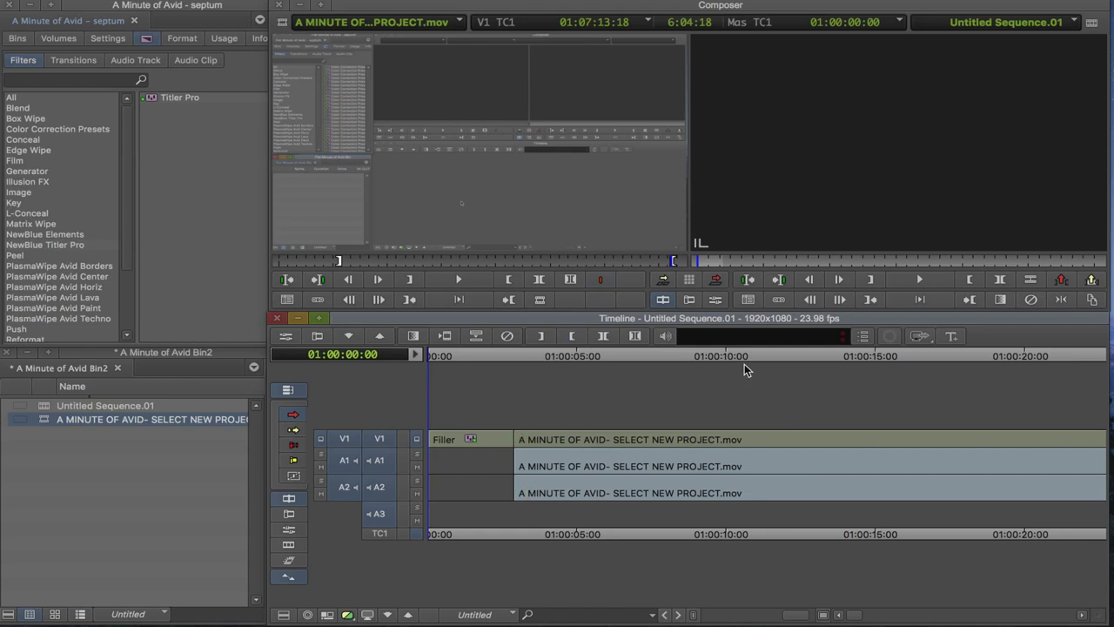
# - Switch to the desktop, open the Music Non copywrited folder and sample the camino de rosas track in iTunes
pyautogui.hotkey('ctrl', 'Right')
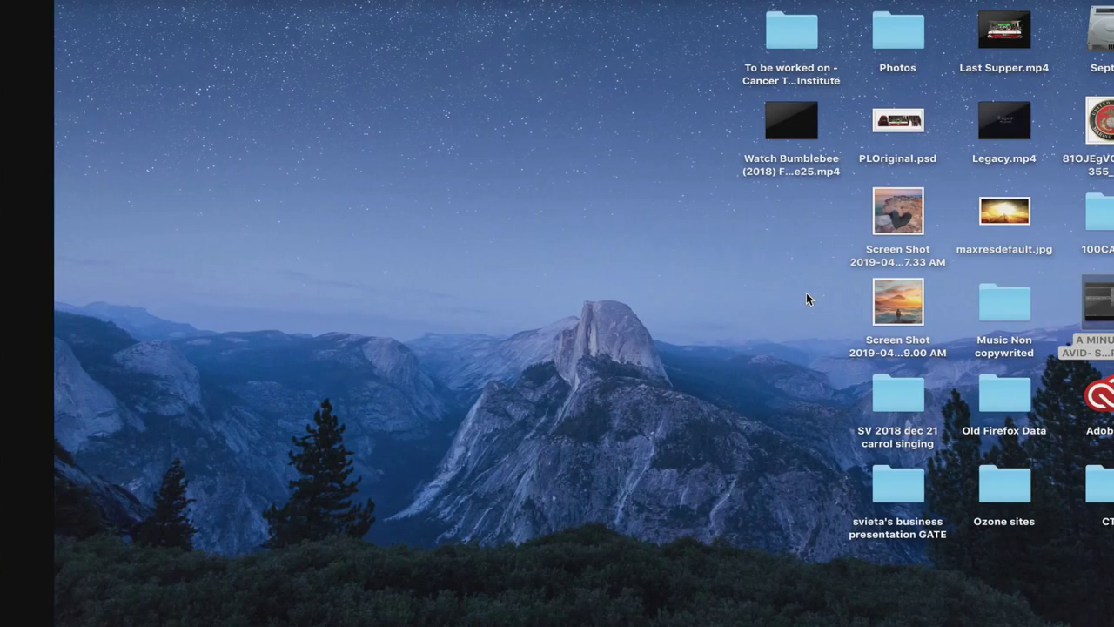
pyautogui.doubleClick(950, 320)
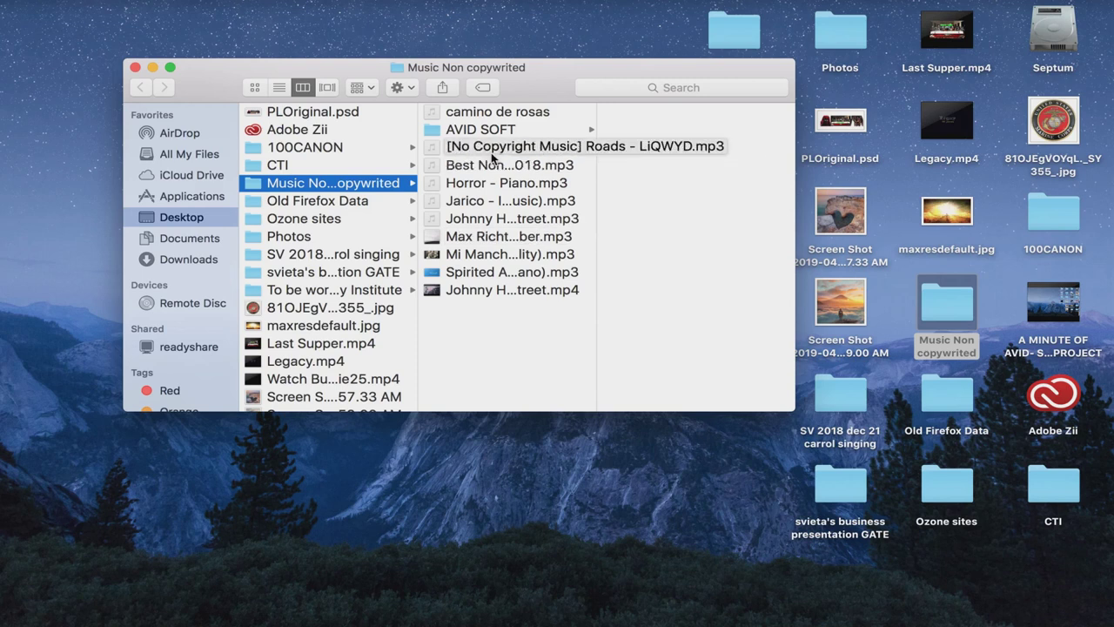
pyautogui.click(489, 114)
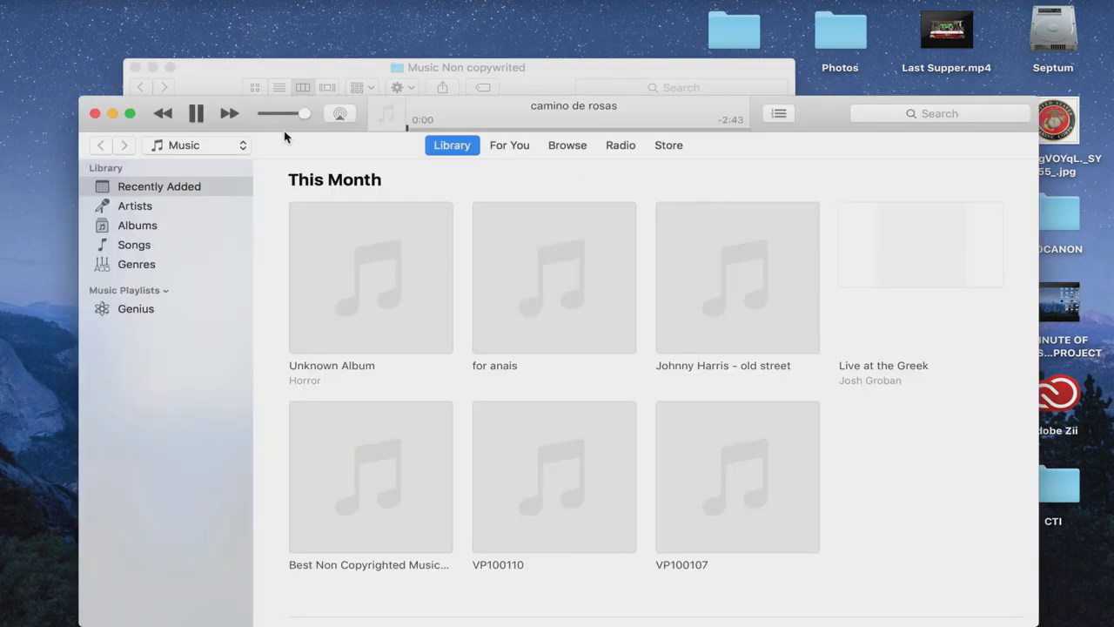
pyautogui.click(198, 114)
pyautogui.click(96, 114)
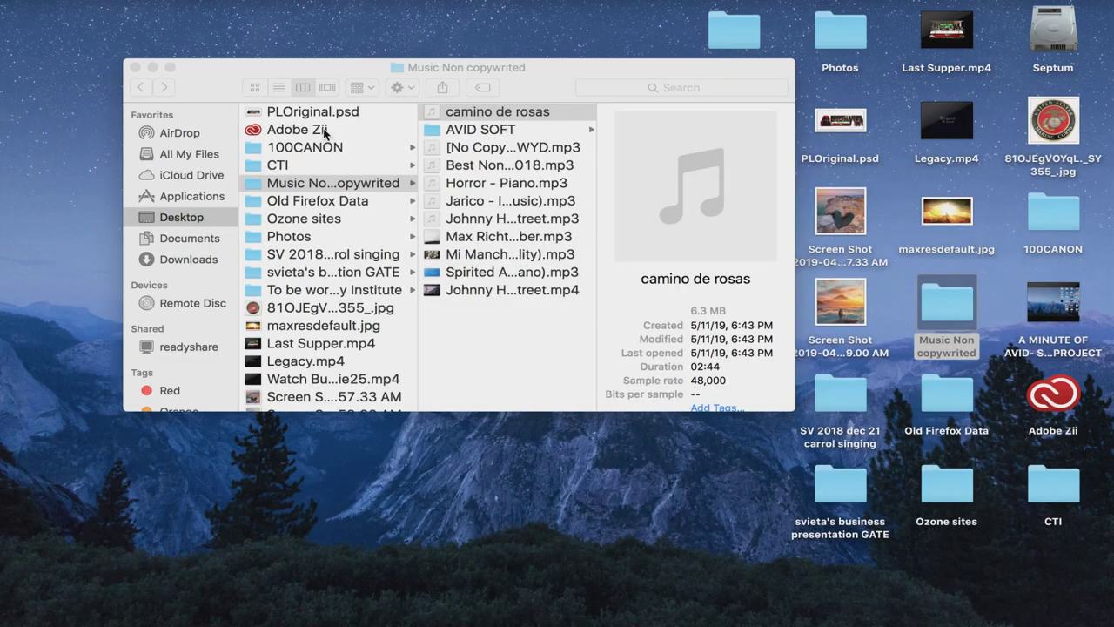
# - Preview the folder's music files from camino de rosas through Jarico - Island (Vlog No Copyright Music).mp3
pyautogui.click(701, 186)
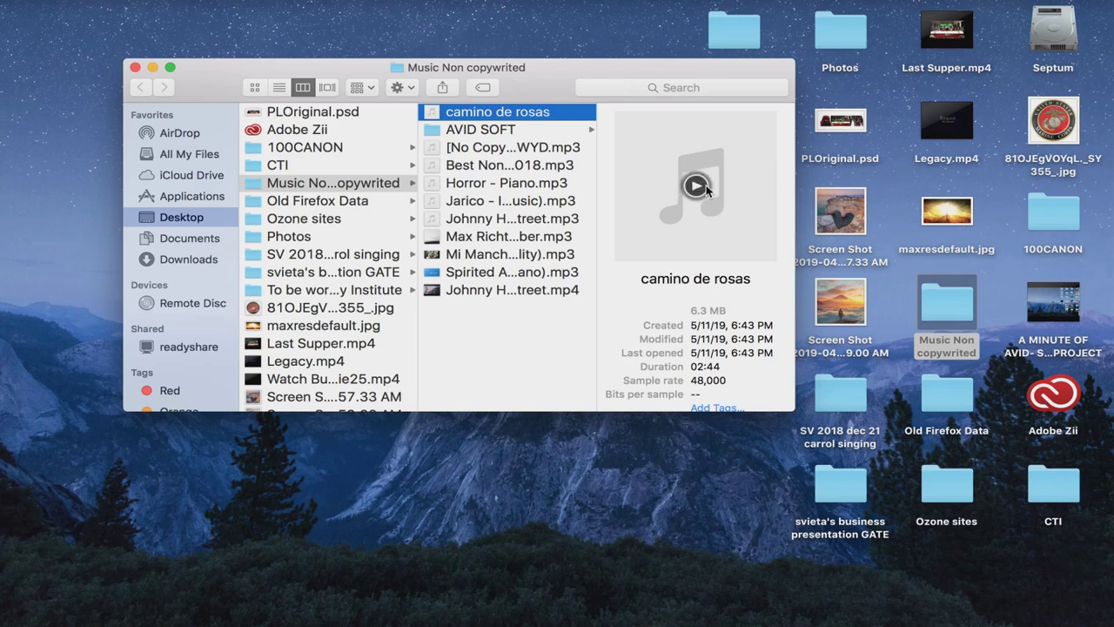
pyautogui.click(471, 152)
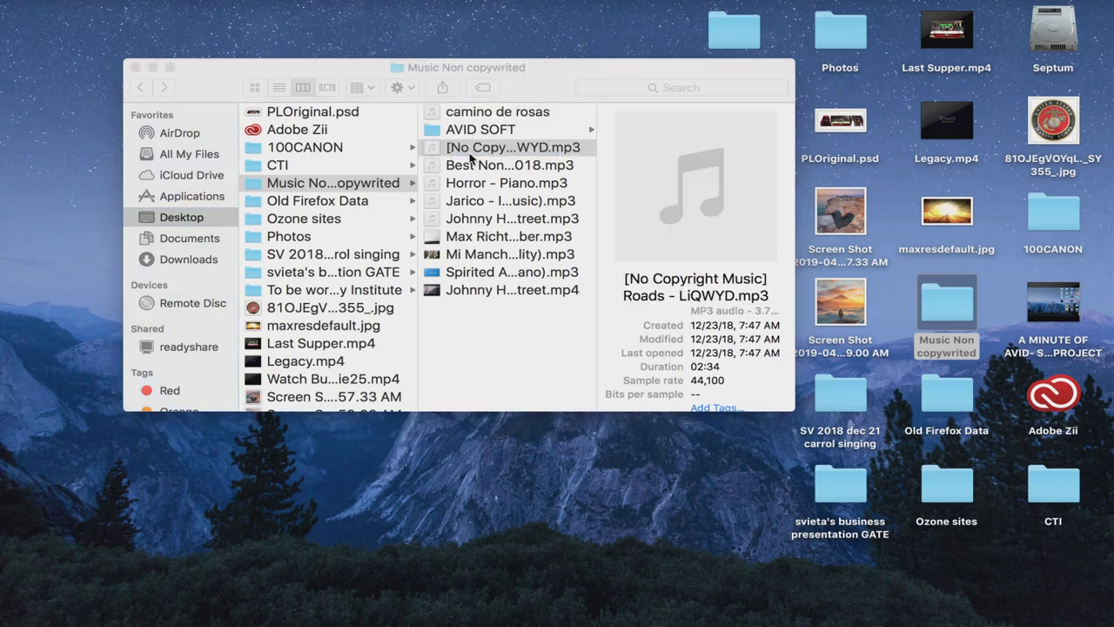
pyautogui.click(697, 187)
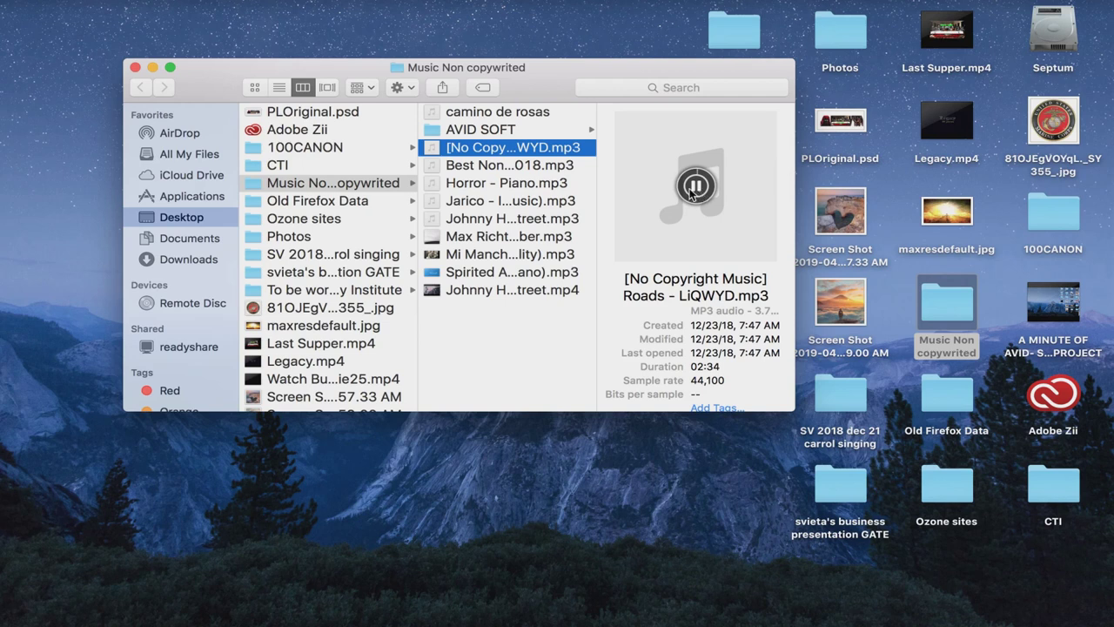
pyautogui.click(479, 166)
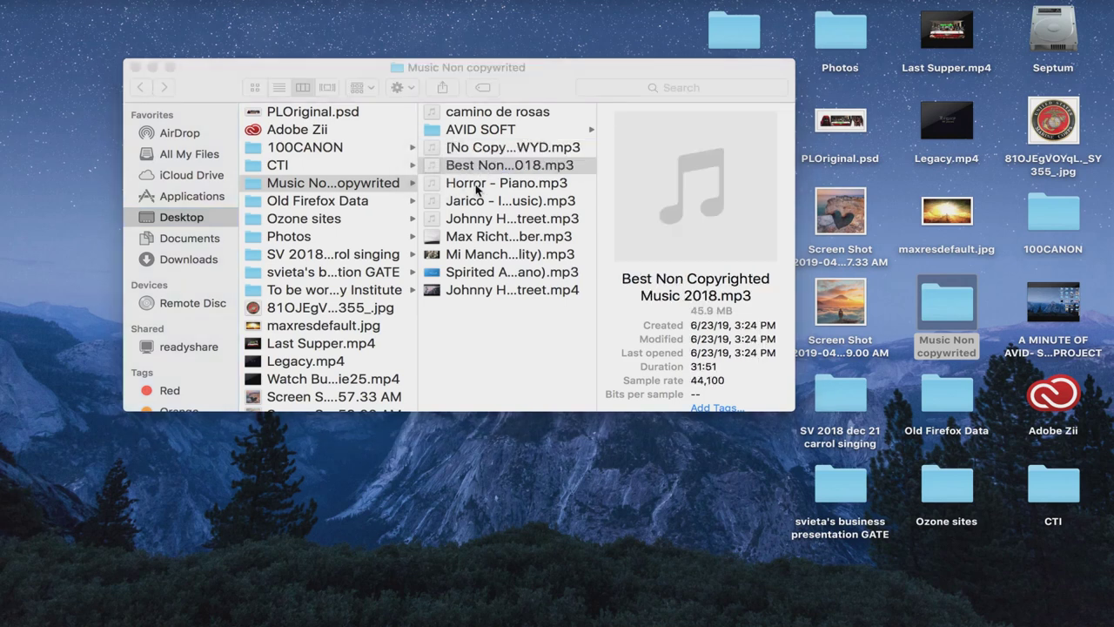
pyautogui.click(479, 184)
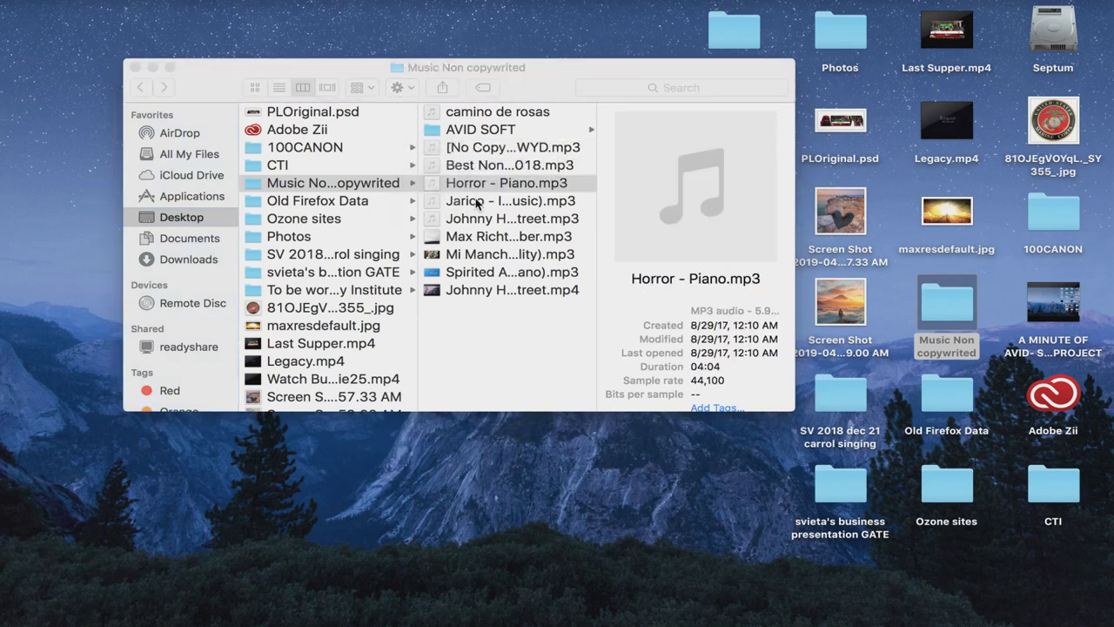
pyautogui.click(476, 201)
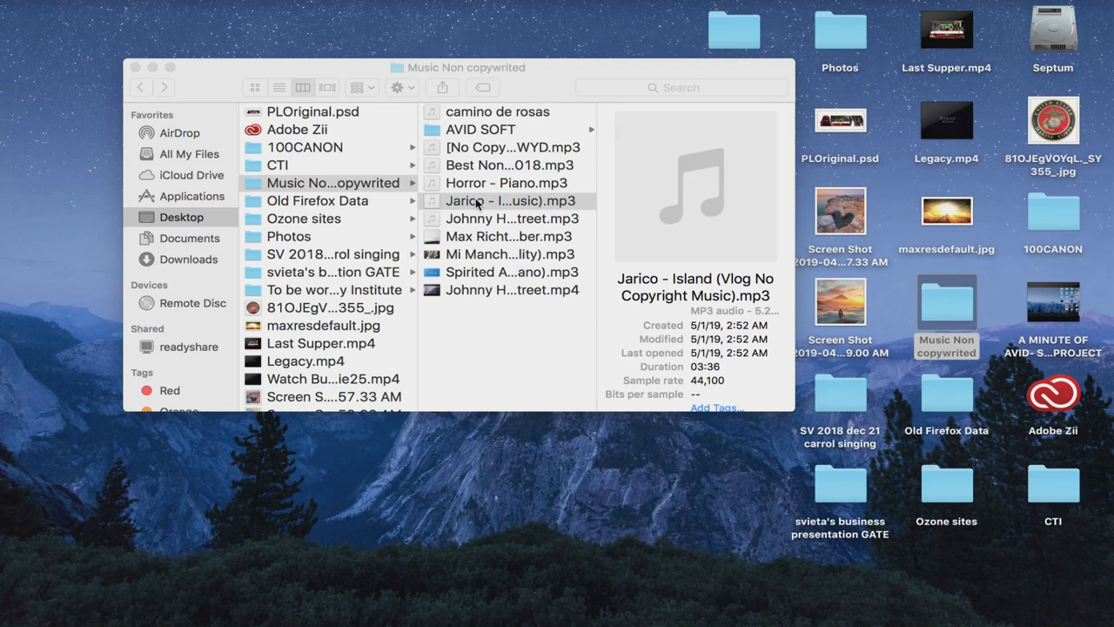
pyautogui.click(476, 201)
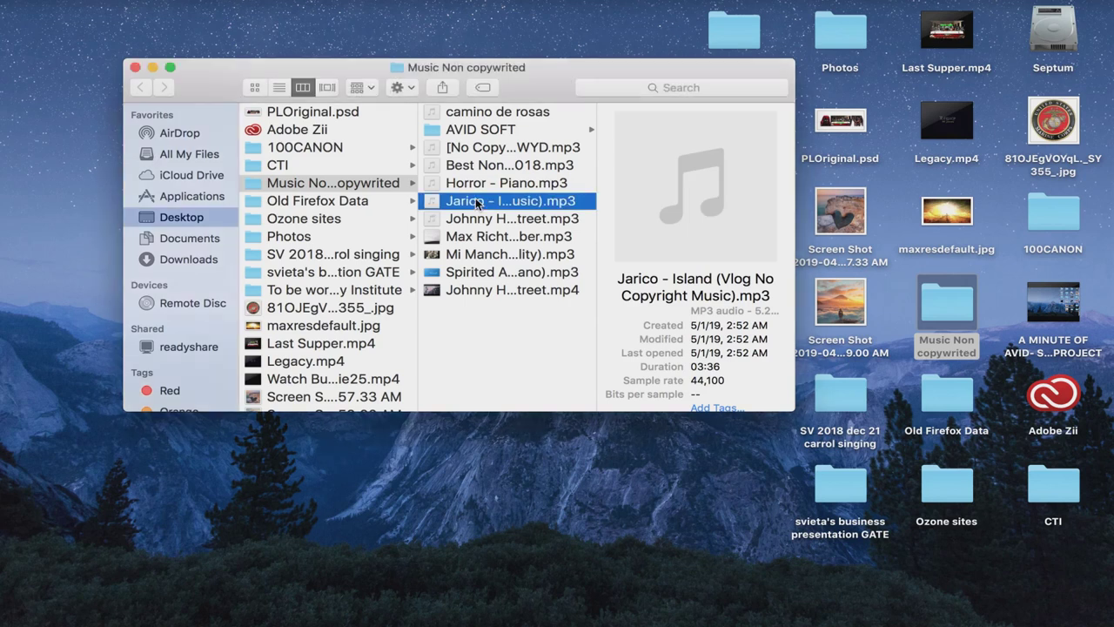
pyautogui.click(432, 210)
pyautogui.moveTo(696, 187)
pyautogui.click(701, 187)
pyautogui.click(697, 187)
# - Stop the Jarico - Island playback, close the iTunes window and quit iTunes
pyautogui.moveTo(1110, 409)
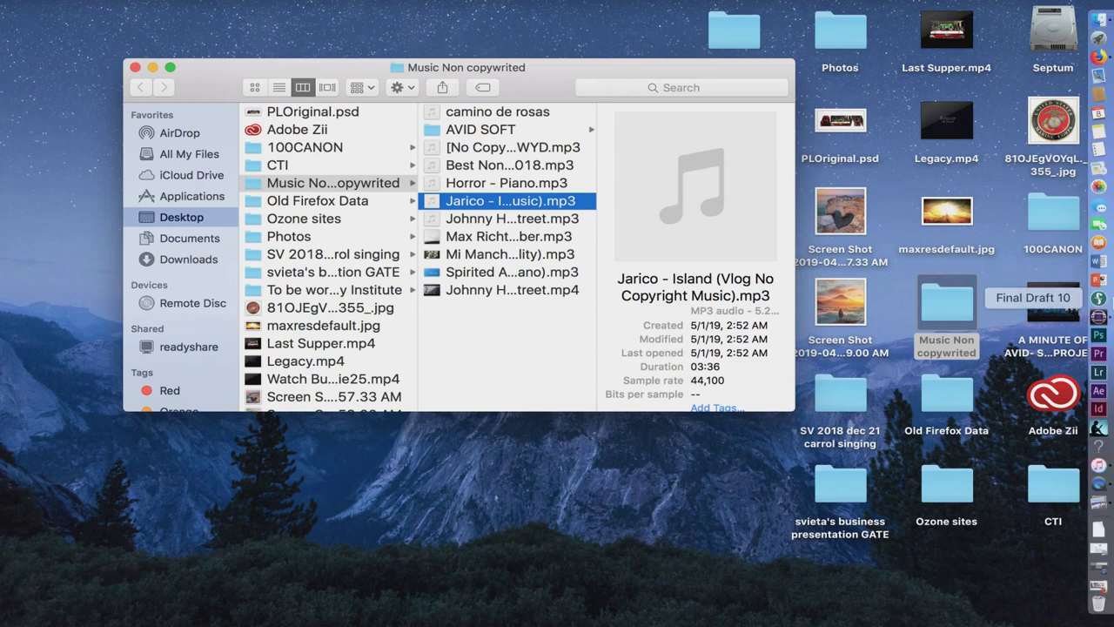
pyautogui.click(1099, 465)
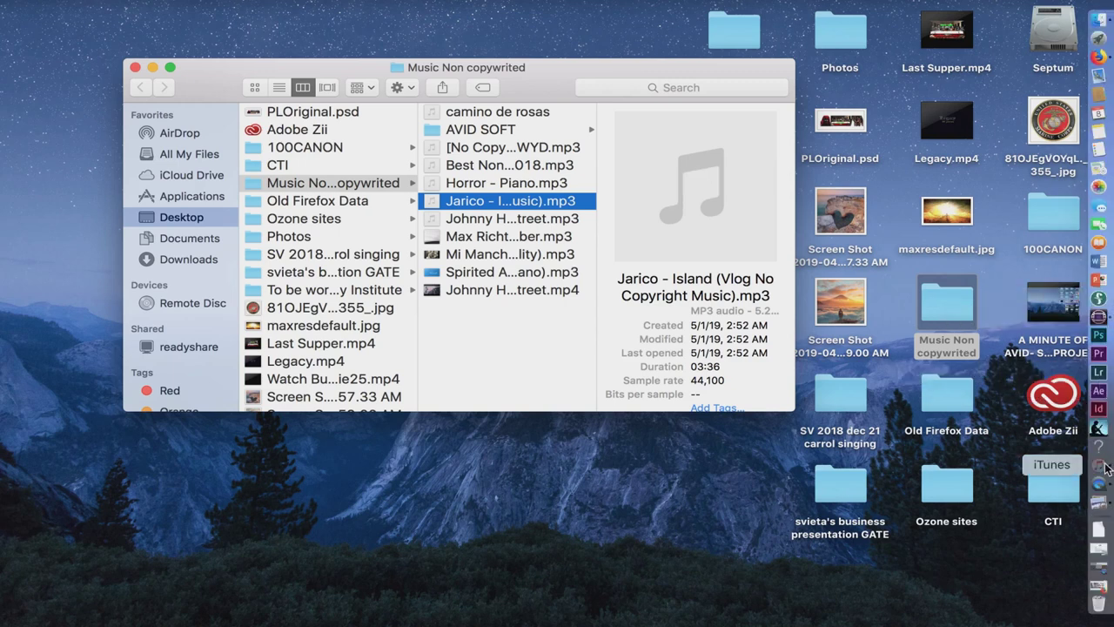
pyautogui.click(197, 113)
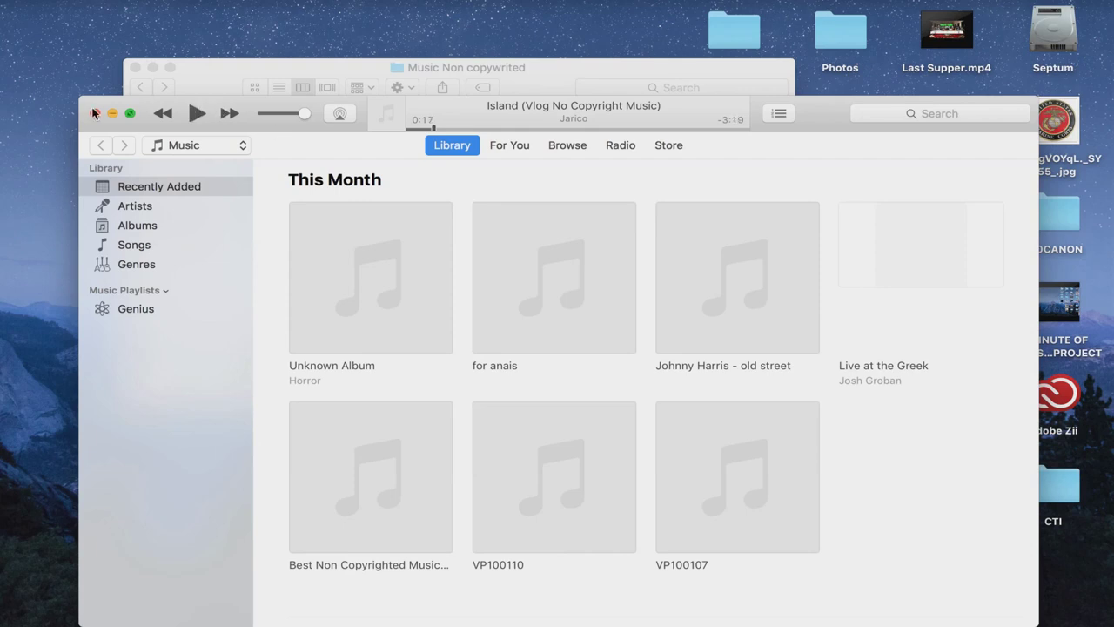
pyautogui.click(96, 114)
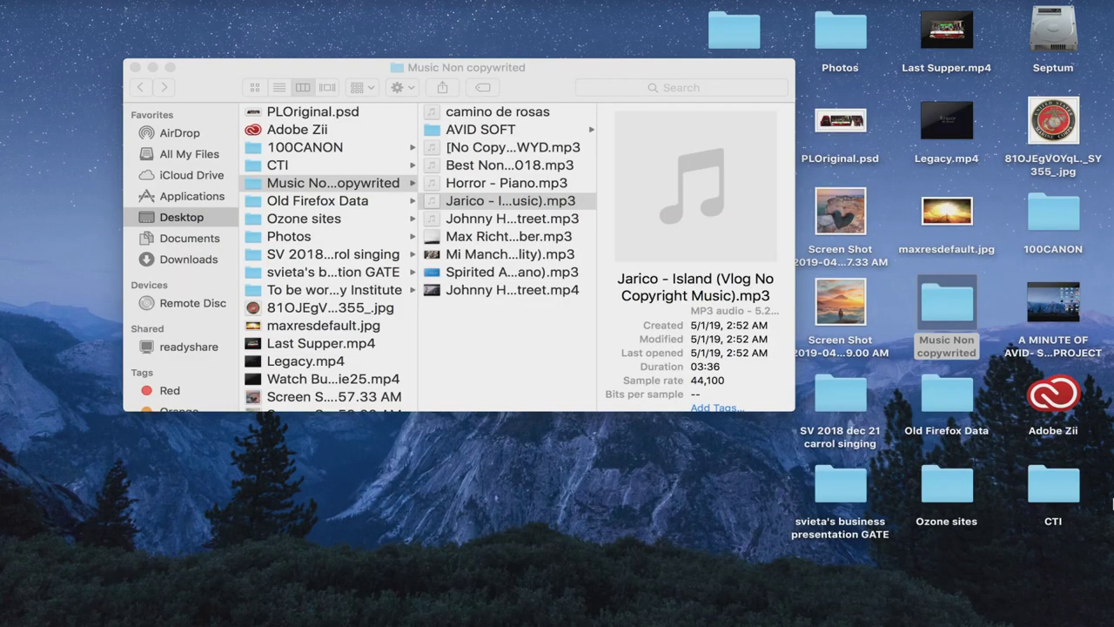
pyautogui.moveTo(1100, 483)
pyautogui.rightClick(1100, 471)
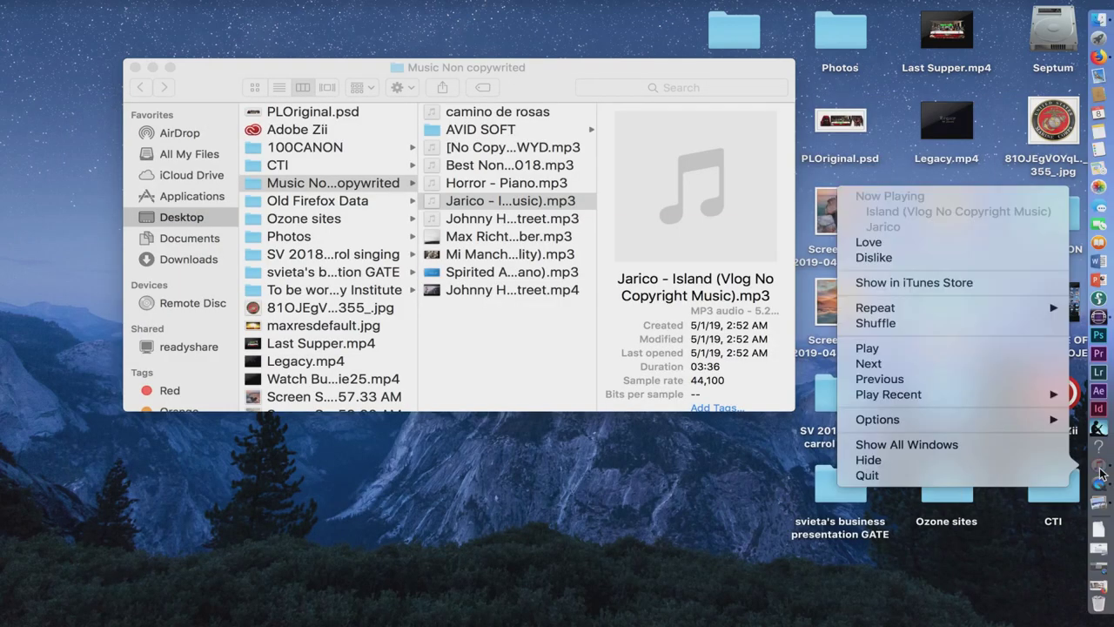
pyautogui.click(925, 476)
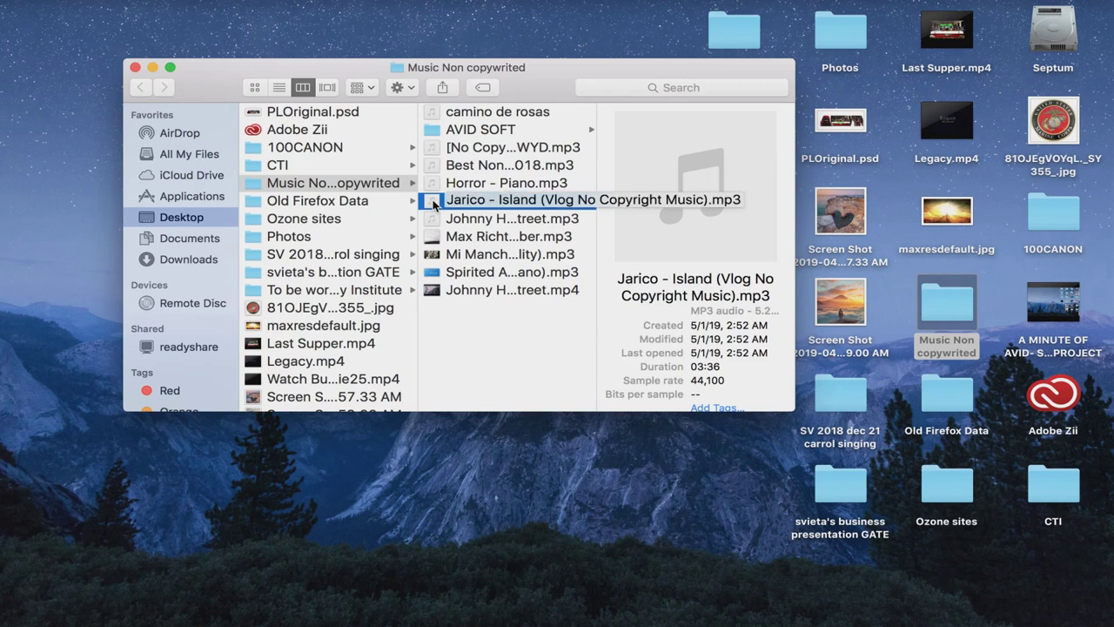
# - Import Jarico - Island (Vlog No Copyright Music).mp3 into the Avid bin and place it on tracks A3 and A4 near the sequence start
pyautogui.moveTo(433, 203); pyautogui.dragTo(44, 475)
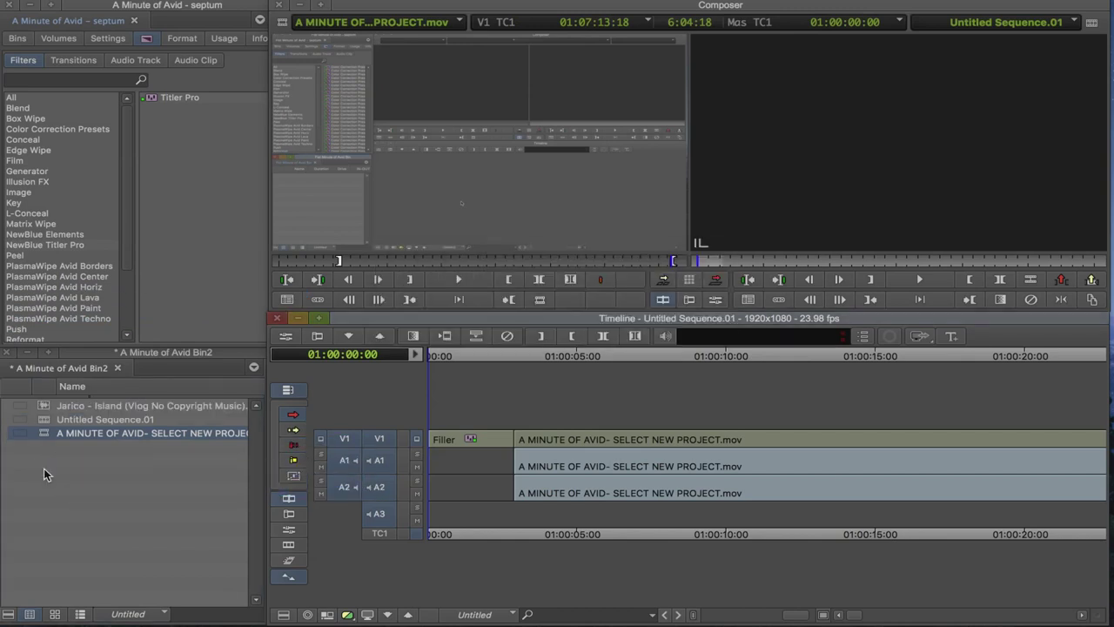
pyautogui.click(49, 406)
pyautogui.moveTo(402, 521); pyautogui.dragTo(430, 493)
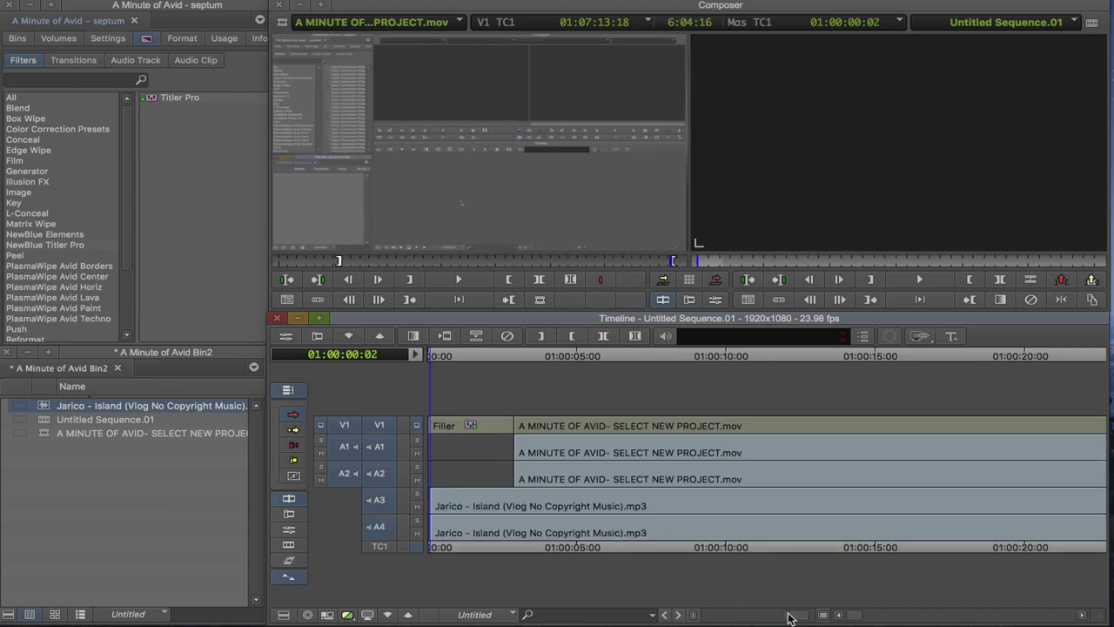
# - Move the Jarico - Island music segments on A3 and A4 earlier so they begin at the very start of the sequence
pyautogui.moveTo(790, 618); pyautogui.dragTo(801, 619)
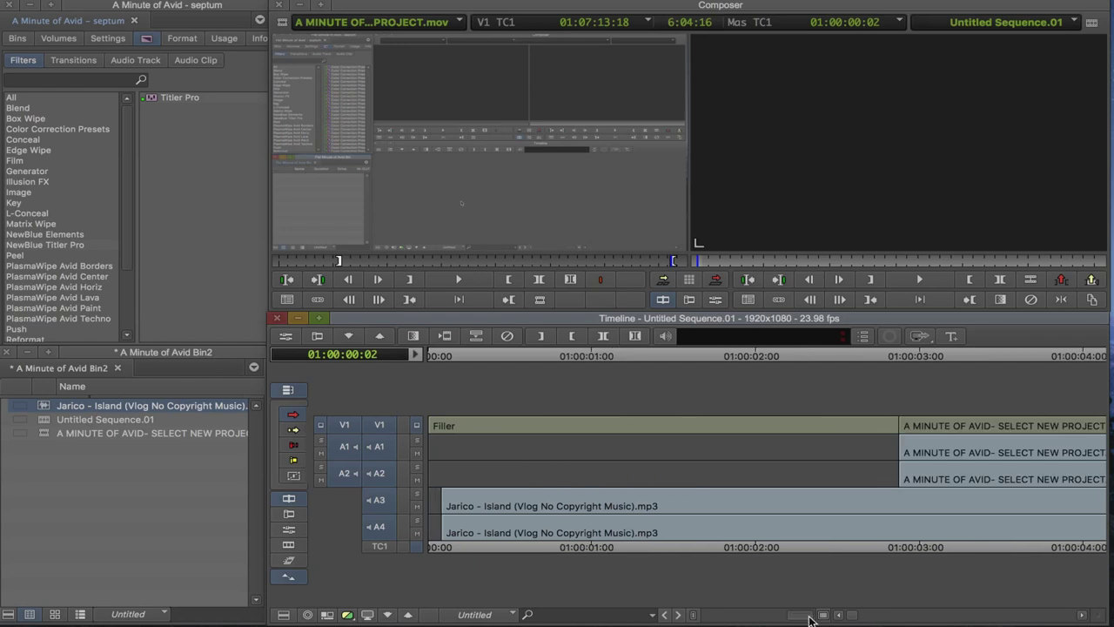
pyautogui.click(528, 505)
pyautogui.moveTo(527, 505); pyautogui.dragTo(516, 505)
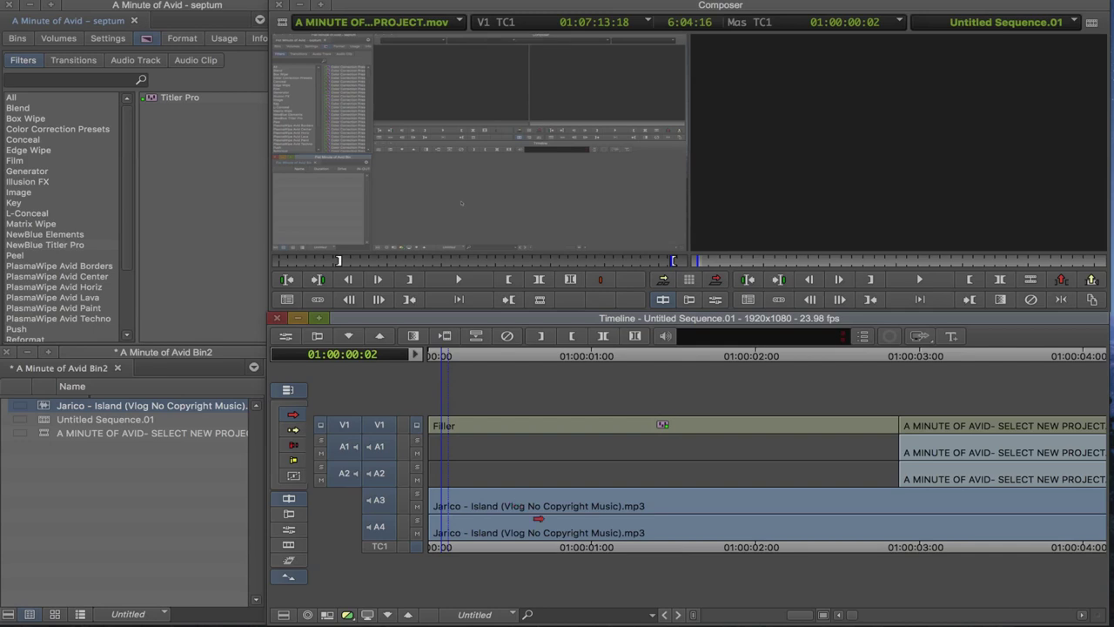
# - Display the audio data in the timeline as Waveform
pyautogui.moveTo(803, 618); pyautogui.dragTo(801, 619)
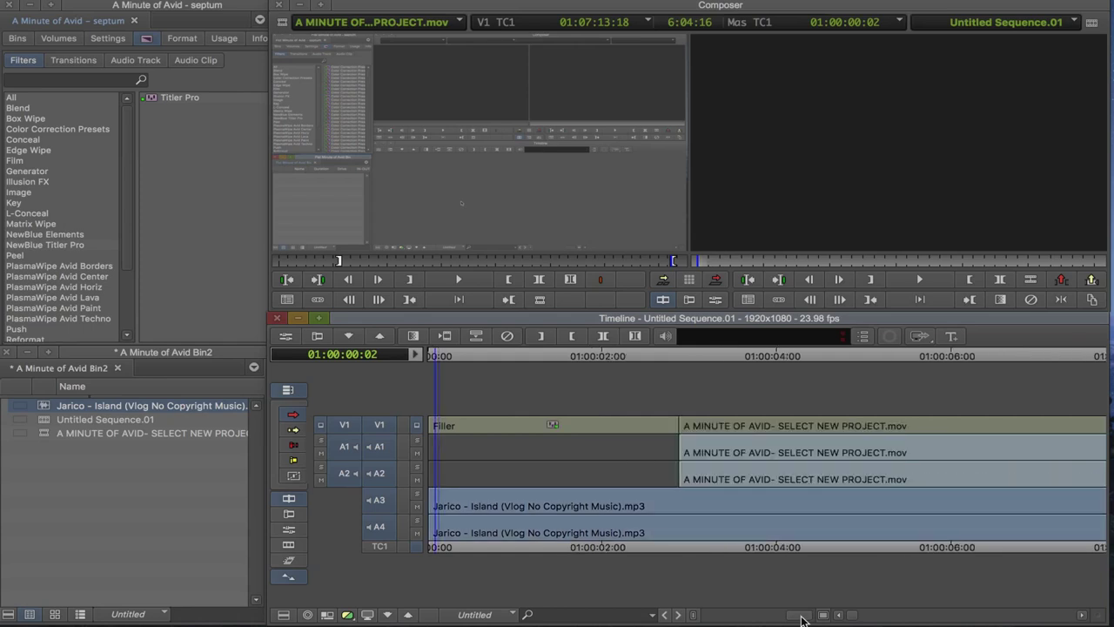
pyautogui.click(282, 616)
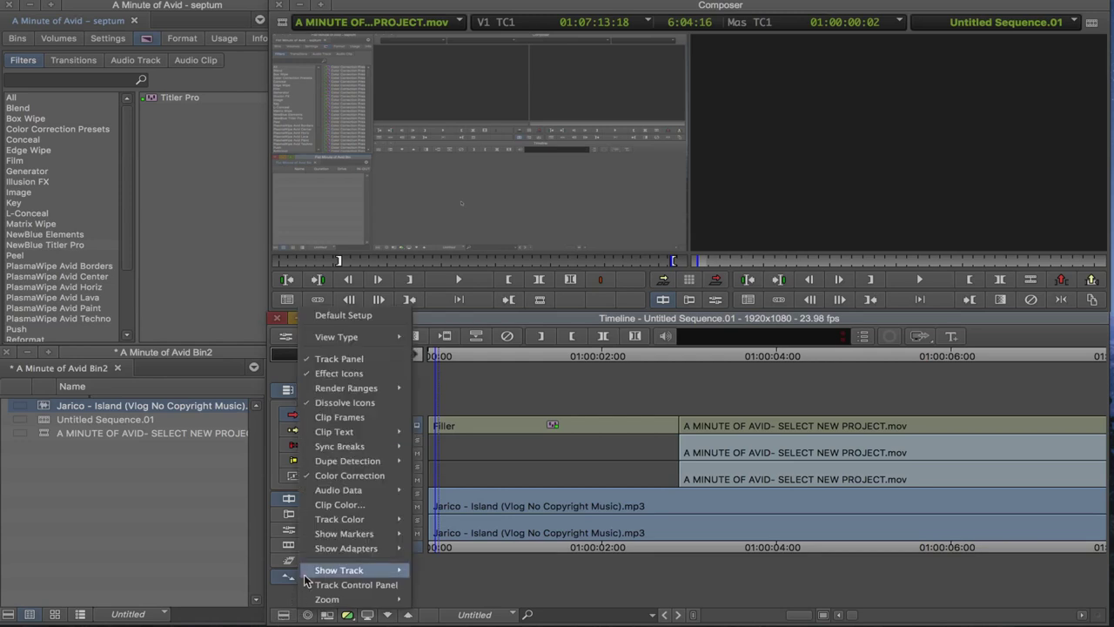
pyautogui.moveTo(332, 522)
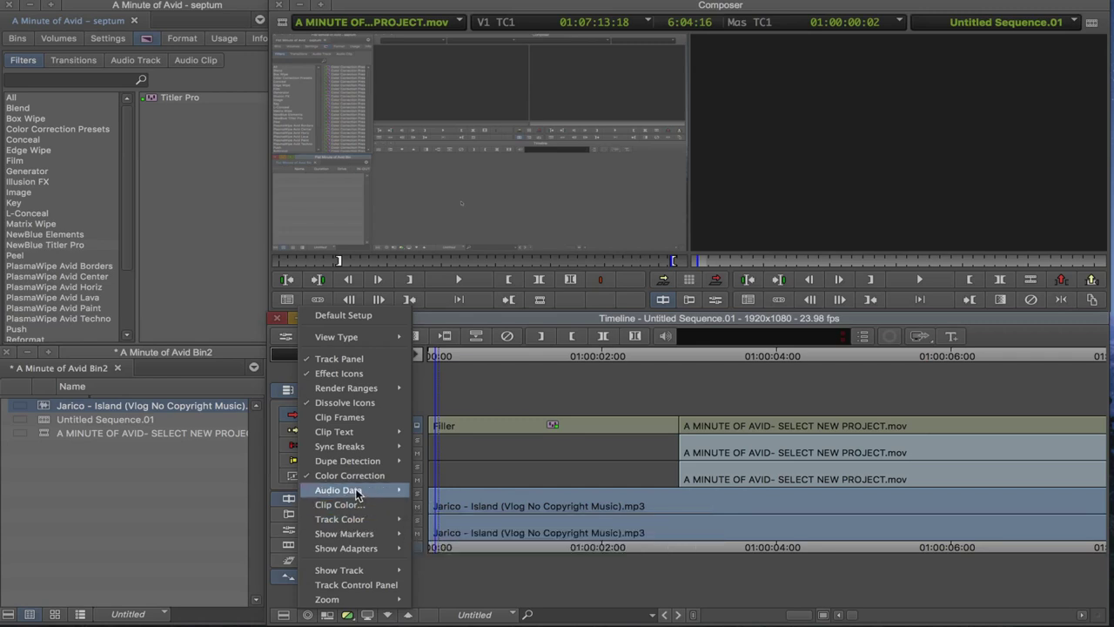
pyautogui.moveTo(357, 493)
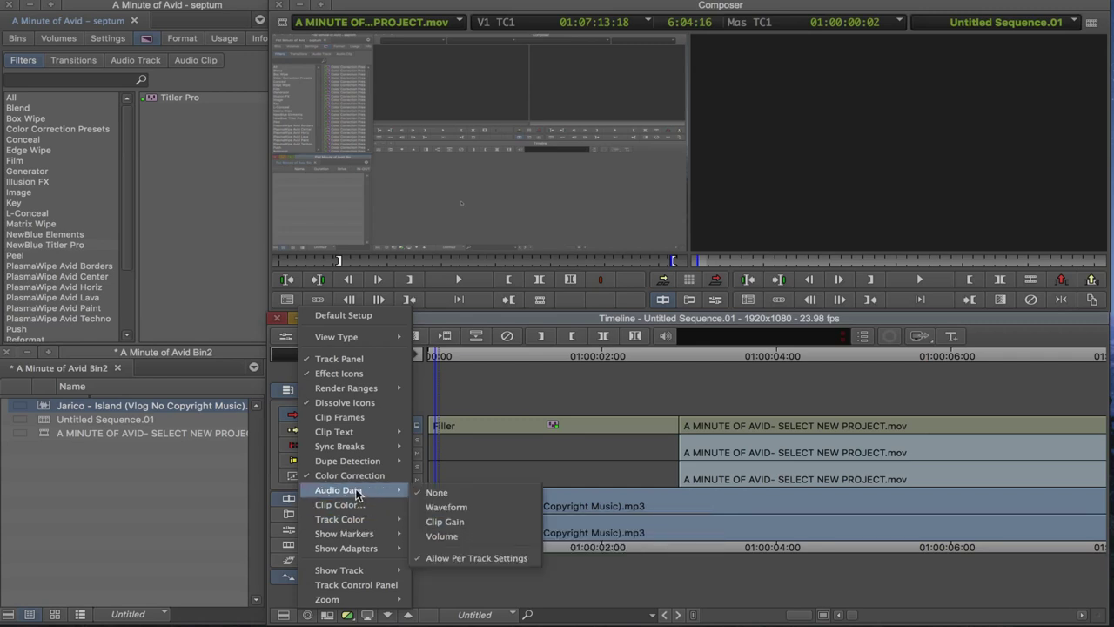
pyautogui.click(452, 510)
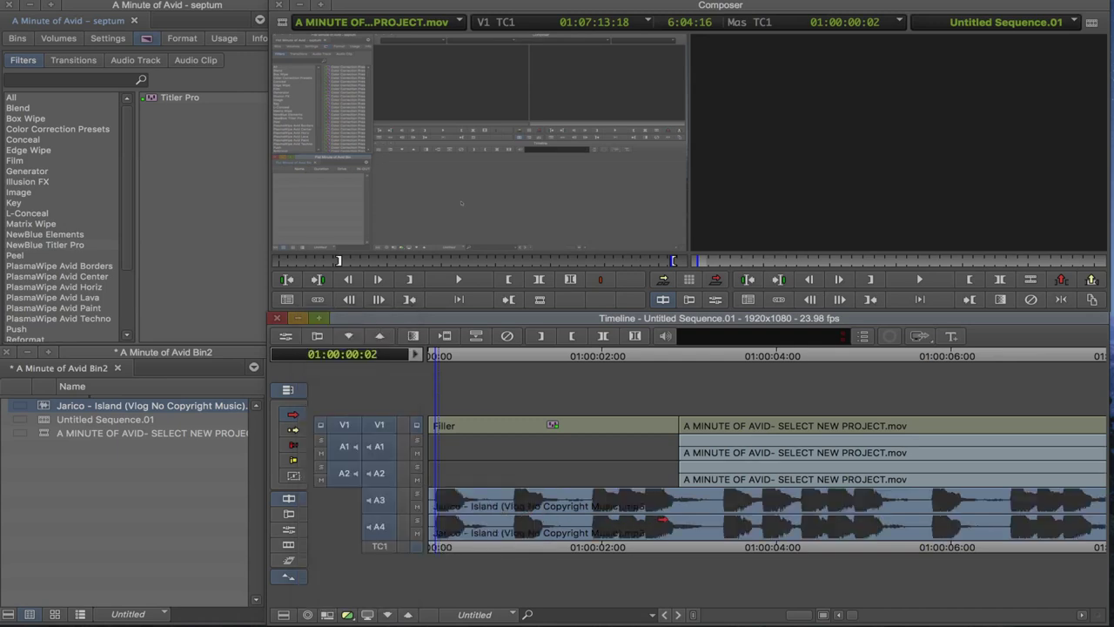
# - Switch the timeline's audio data display to Volume
pyautogui.click(286, 614)
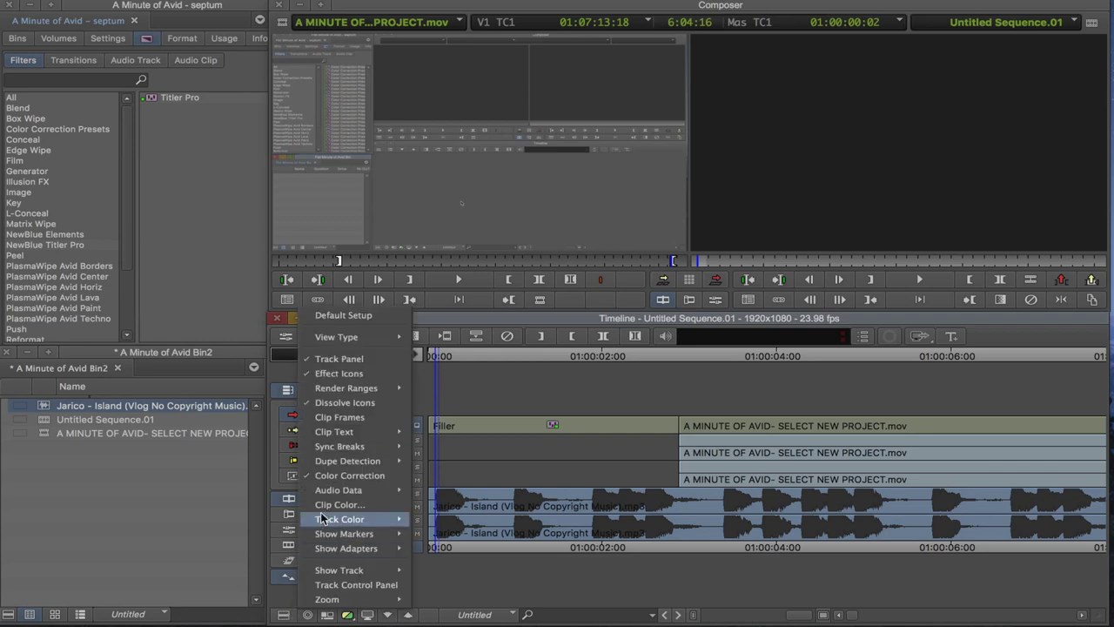
pyautogui.moveTo(330, 497)
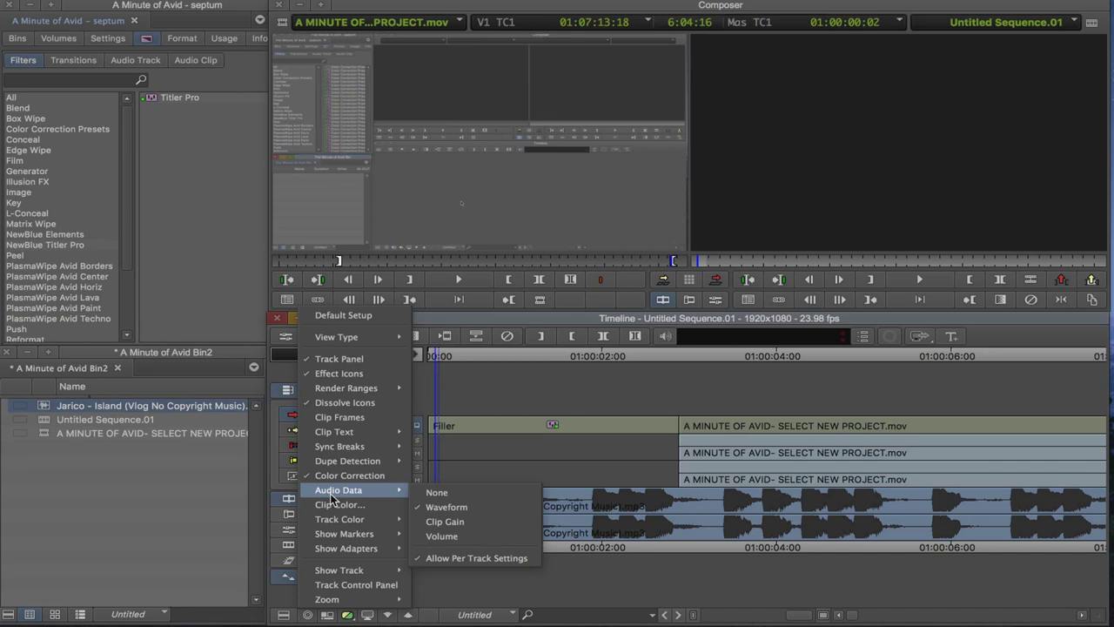
pyautogui.click(442, 535)
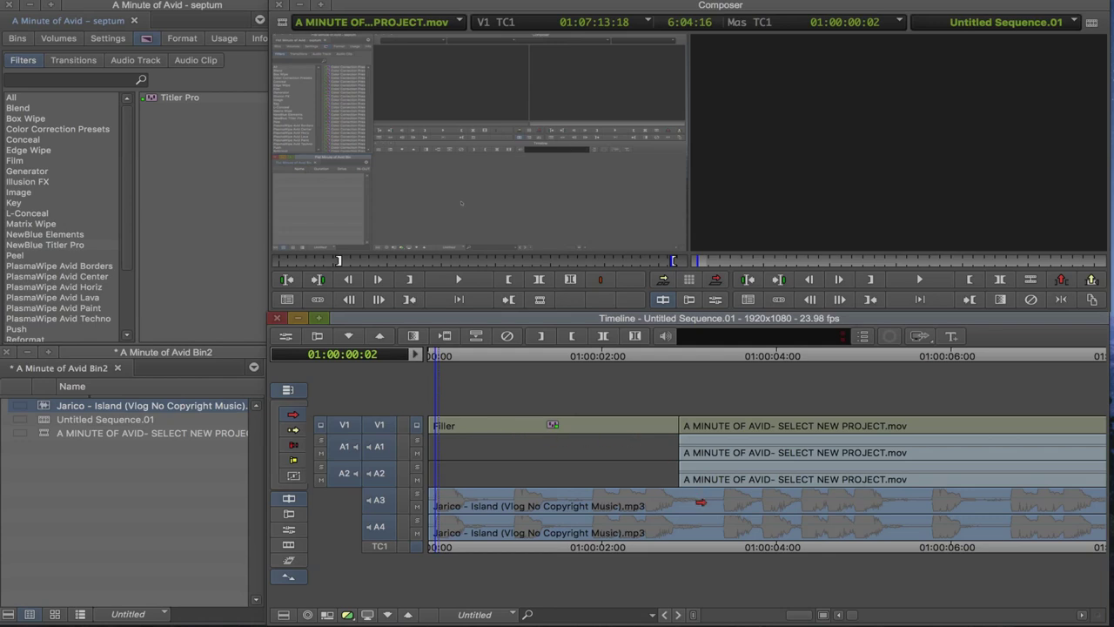
# - Scrub through the beginning of the screen recording and park the playhead at 01:00:03:22
pyautogui.click(686, 359)
pyautogui.click(694, 359)
pyautogui.click(700, 359)
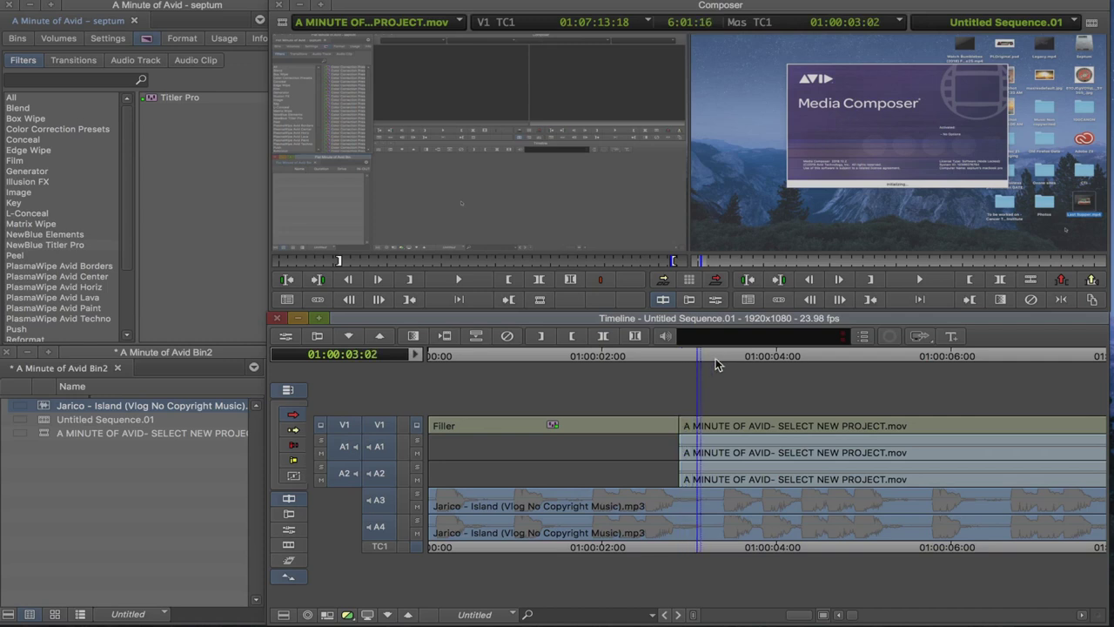
pyautogui.click(714, 357)
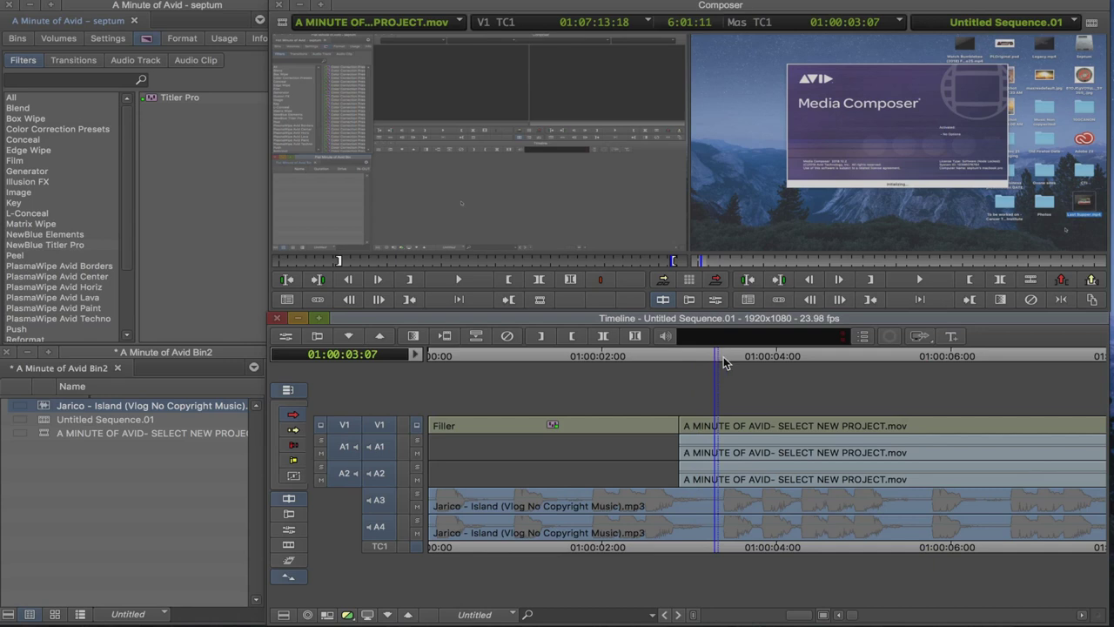
pyautogui.click(734, 359)
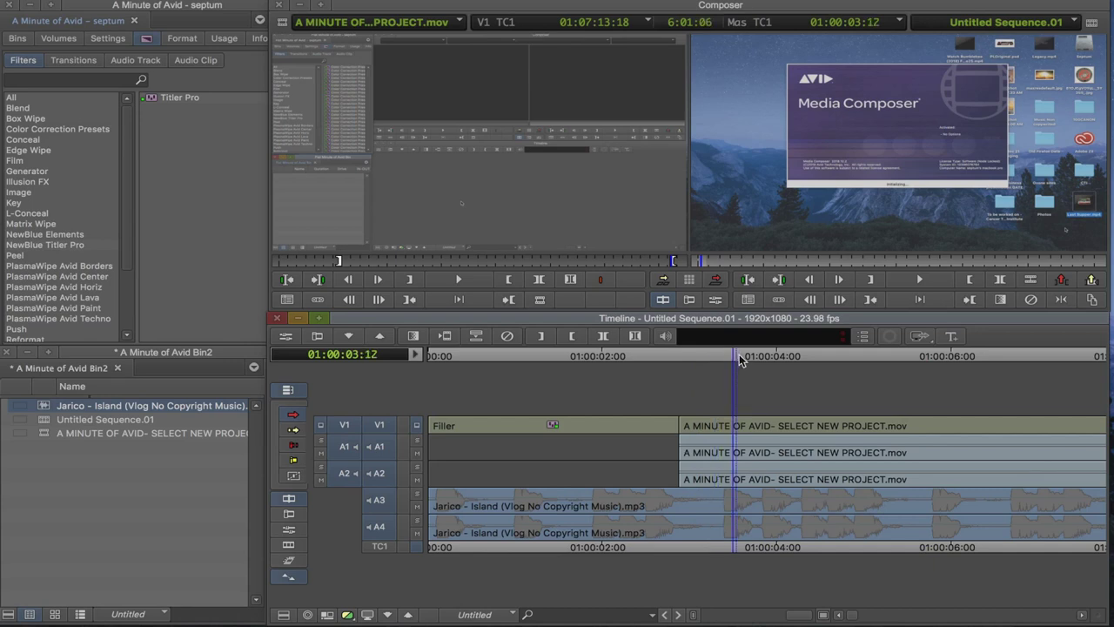
pyautogui.click(741, 357)
pyautogui.click(750, 359)
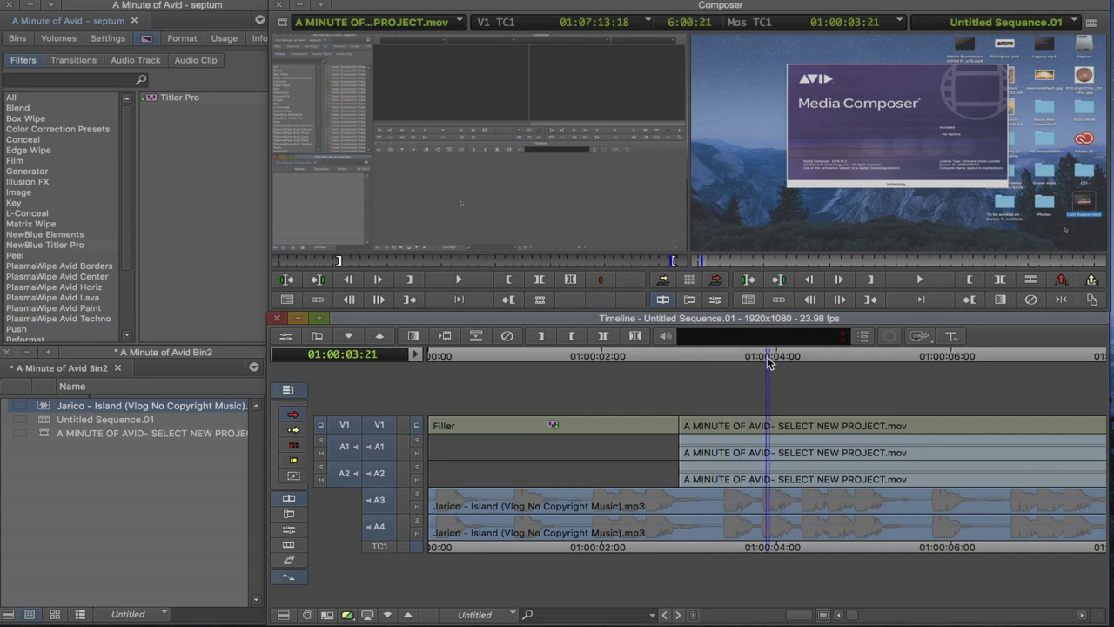
pyautogui.click(766, 359)
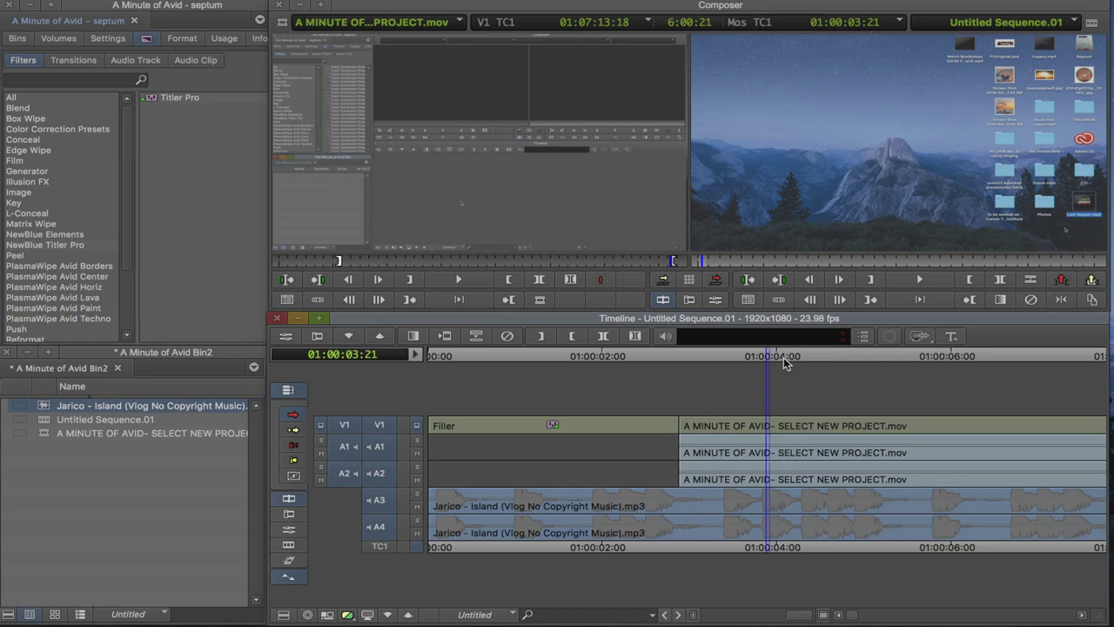
pyautogui.click(771, 356)
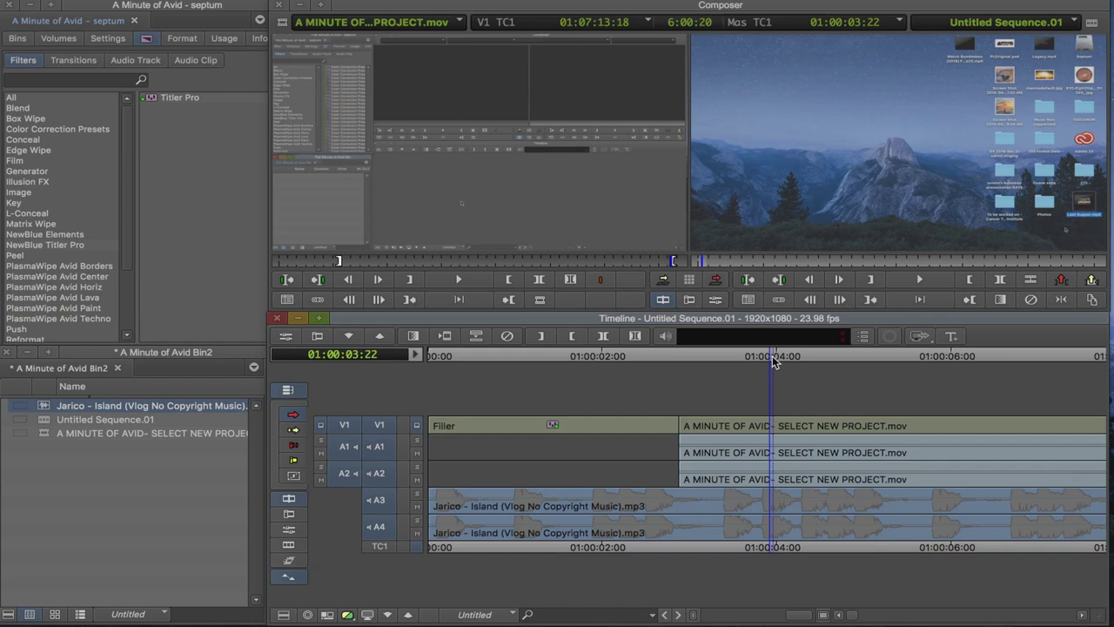
# - Add volume keyframes to the Jarico - Island music on A3 and A4 at 01:00:03:22 and 01:00:04:01
pyautogui.press('h')
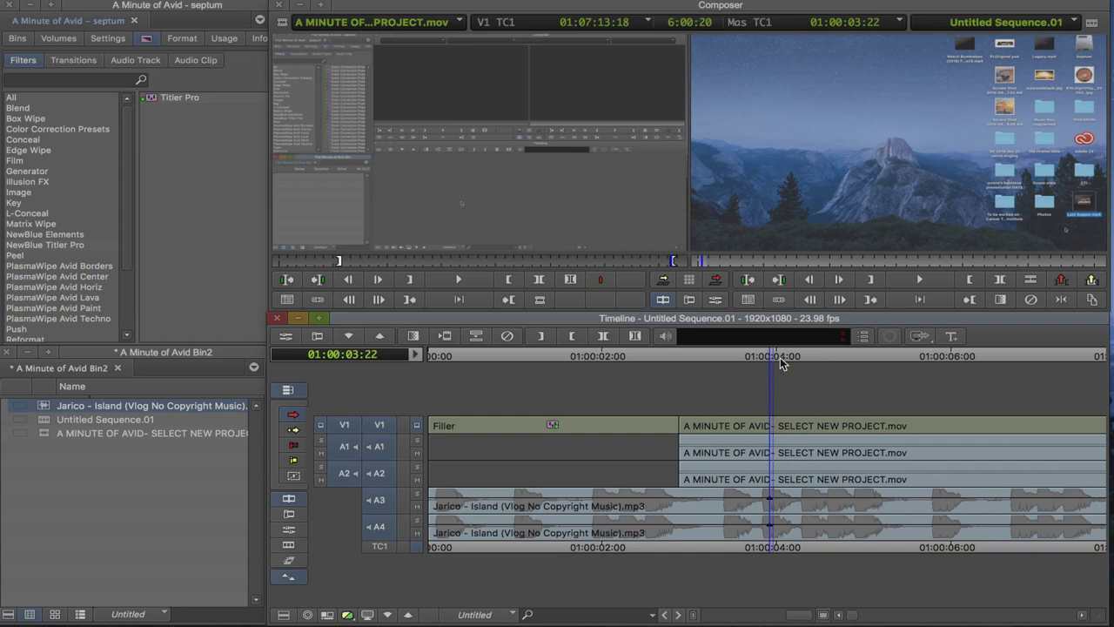
pyautogui.click(780, 358)
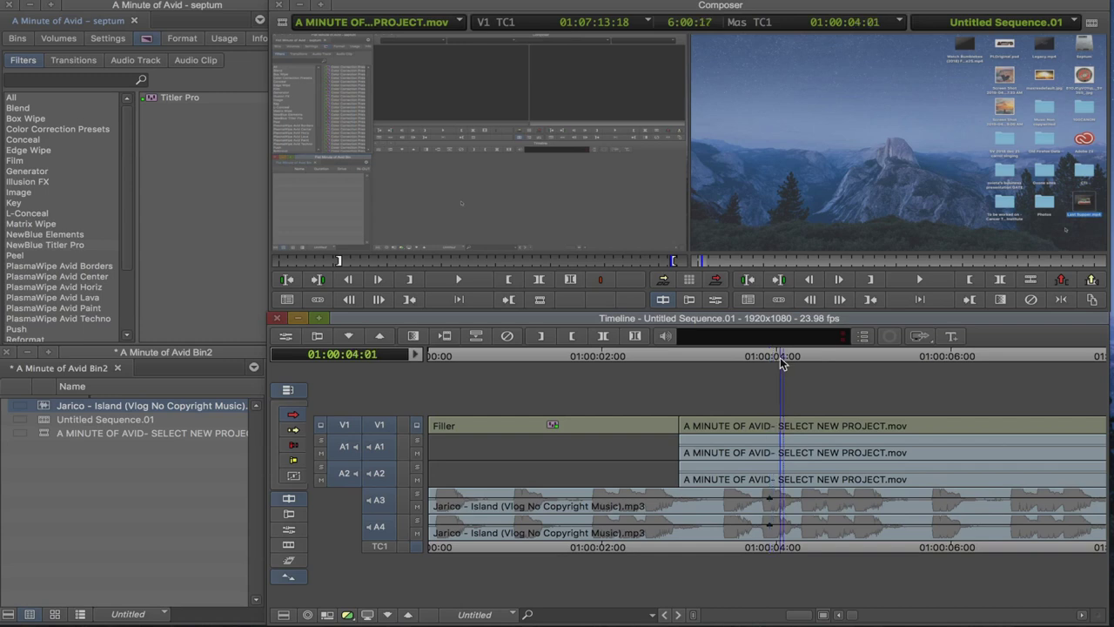
pyautogui.click(797, 496)
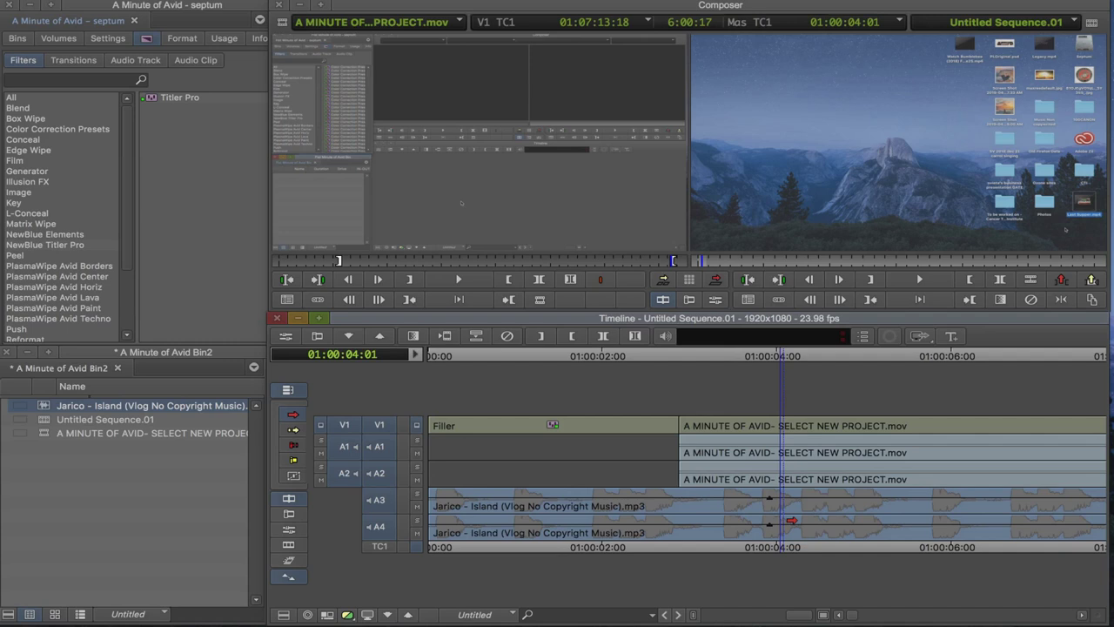
pyautogui.click(791, 521)
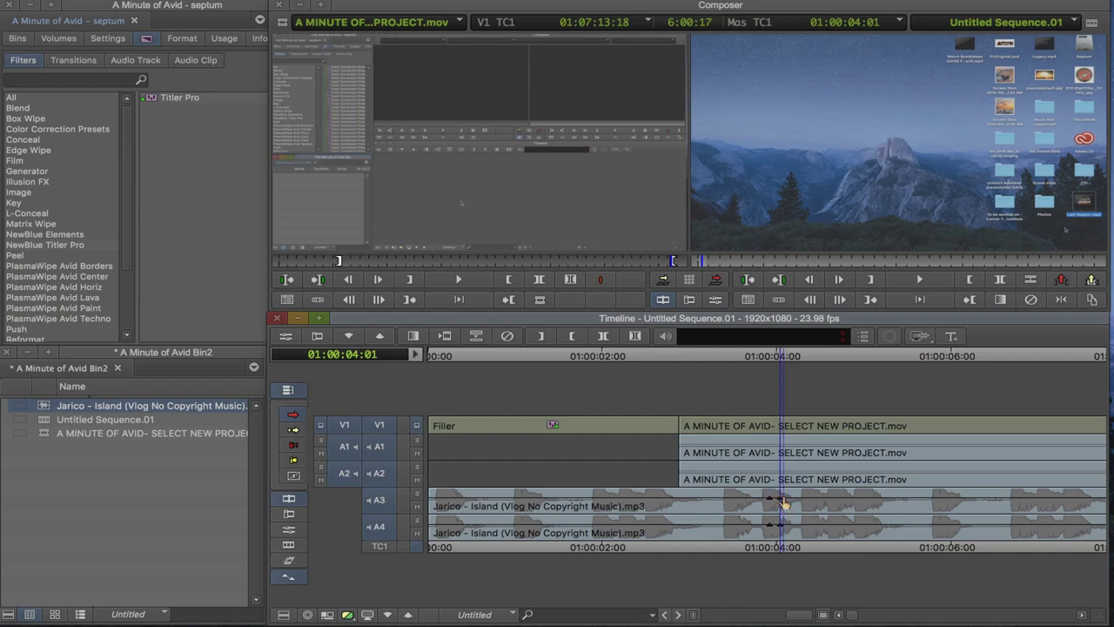
# - Lower the 01:00:04:01 volume keyframes on A3 and A4 so the music drops under the recording, to about -22 dB on A4
pyautogui.moveTo(782, 502); pyautogui.dragTo(783, 508)
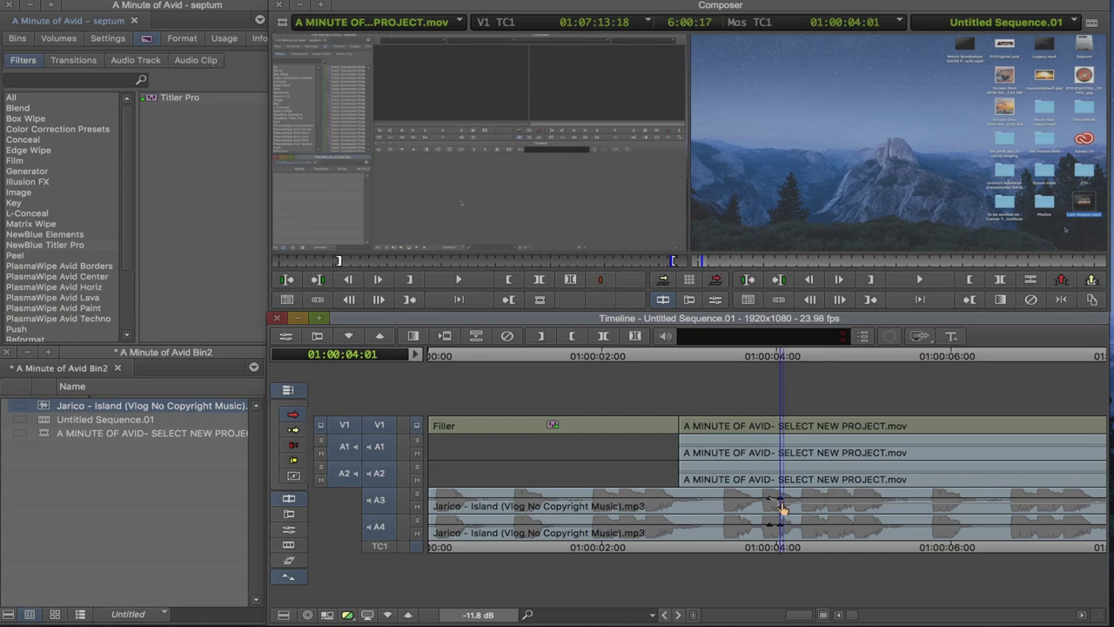
pyautogui.moveTo(782, 508); pyautogui.dragTo(782, 508)
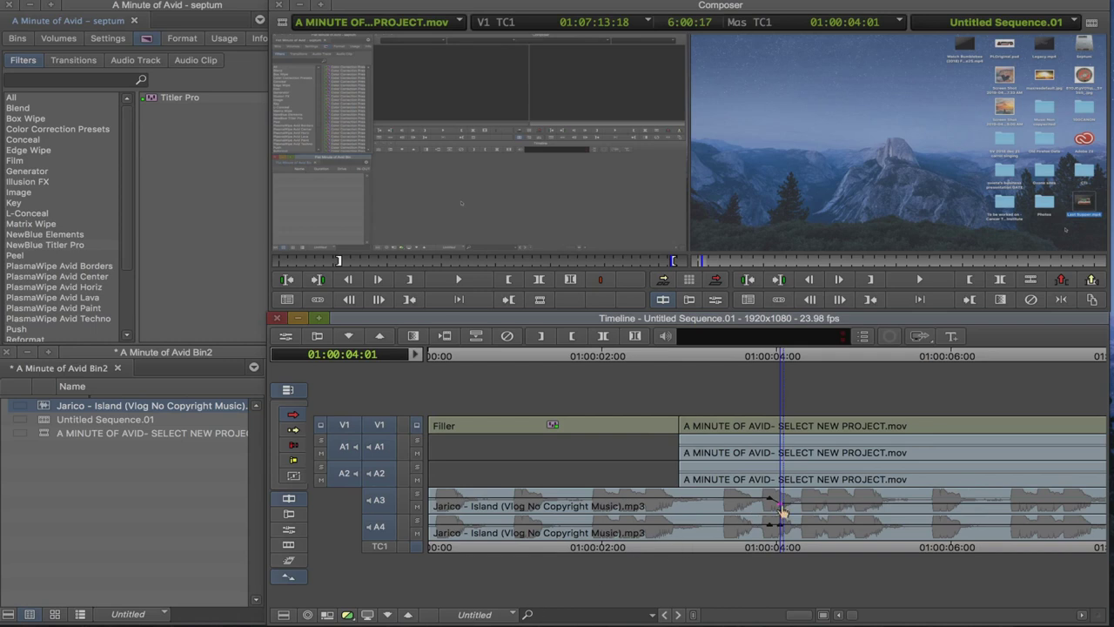
pyautogui.moveTo(782, 512); pyautogui.dragTo(782, 516)
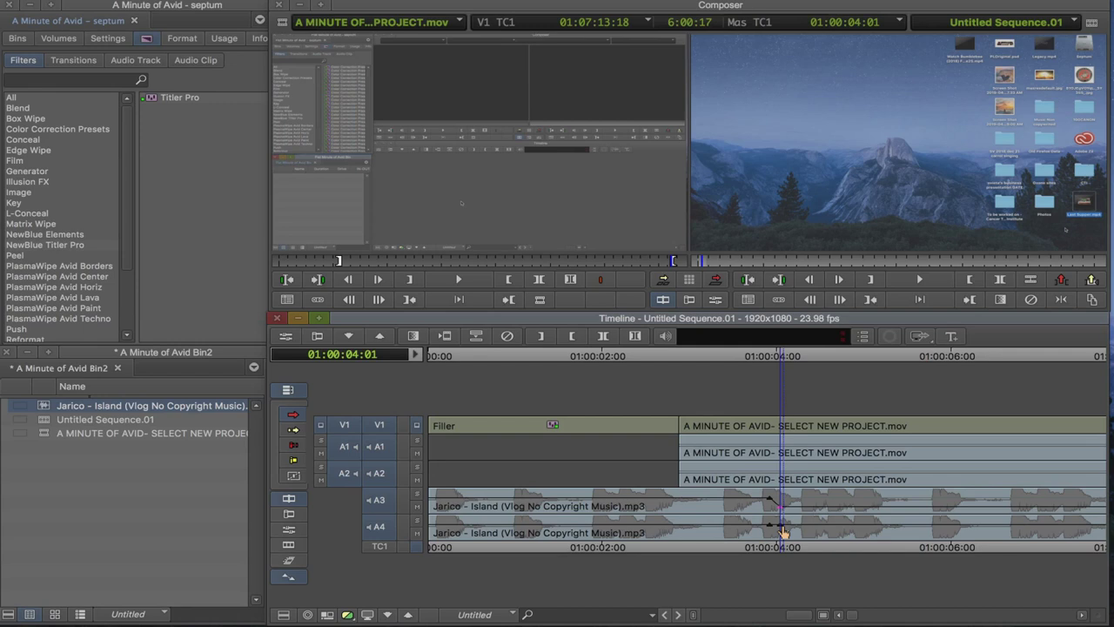
pyautogui.moveTo(782, 531); pyautogui.dragTo(783, 539)
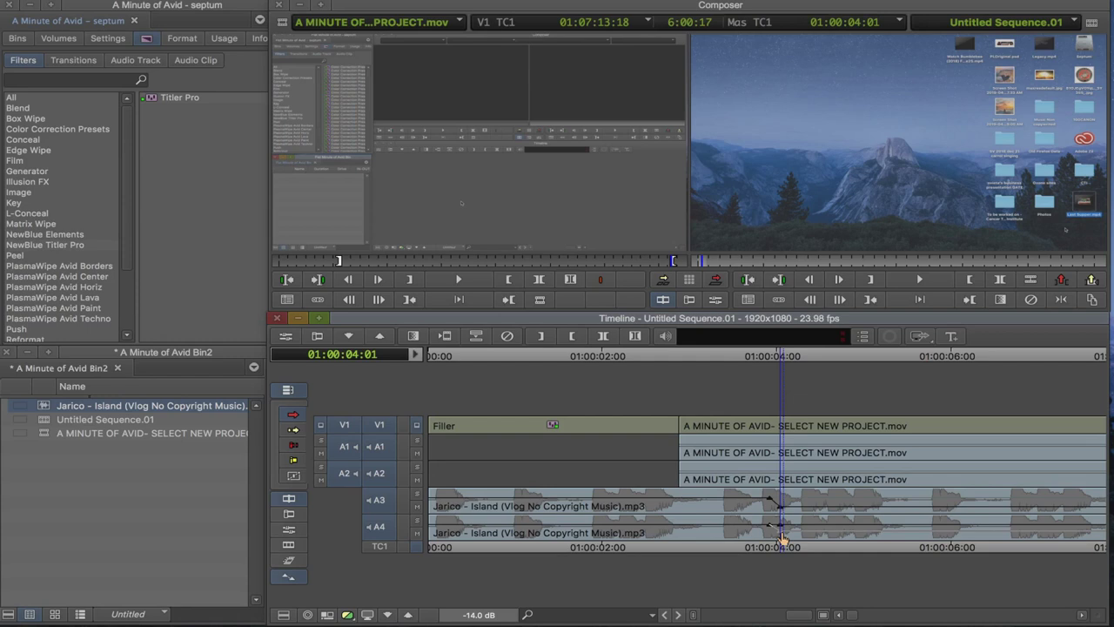
pyautogui.moveTo(782, 539); pyautogui.dragTo(782, 541)
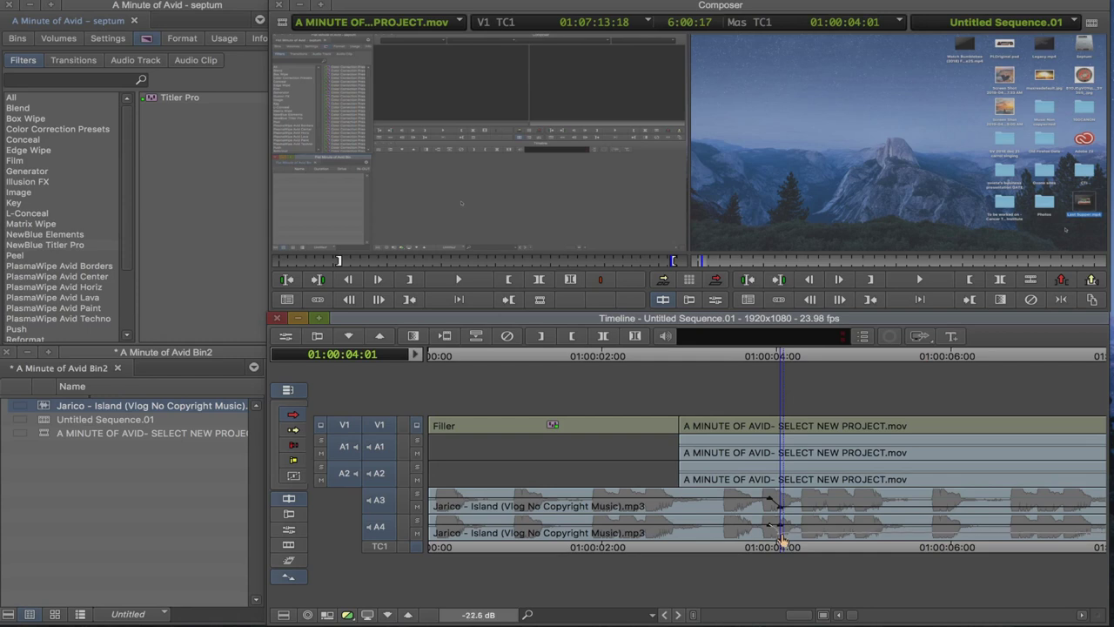
pyautogui.moveTo(782, 542); pyautogui.dragTo(783, 542)
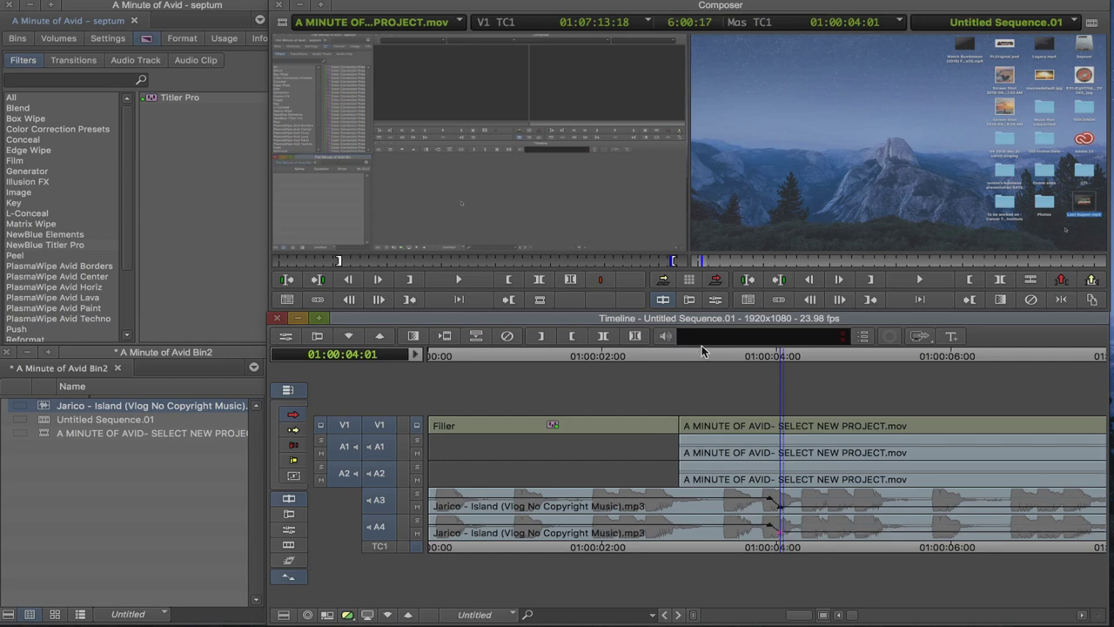
# - Play the opening of the sequence through the volume drop to check the music level under the recording
pyautogui.click(432, 359)
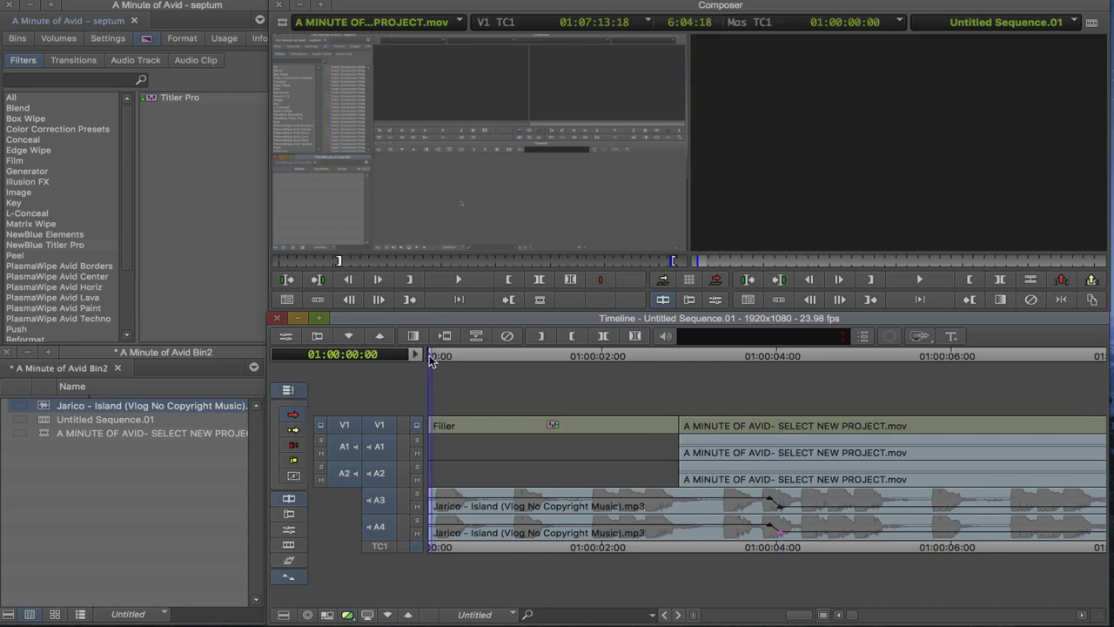
pyautogui.press('space')
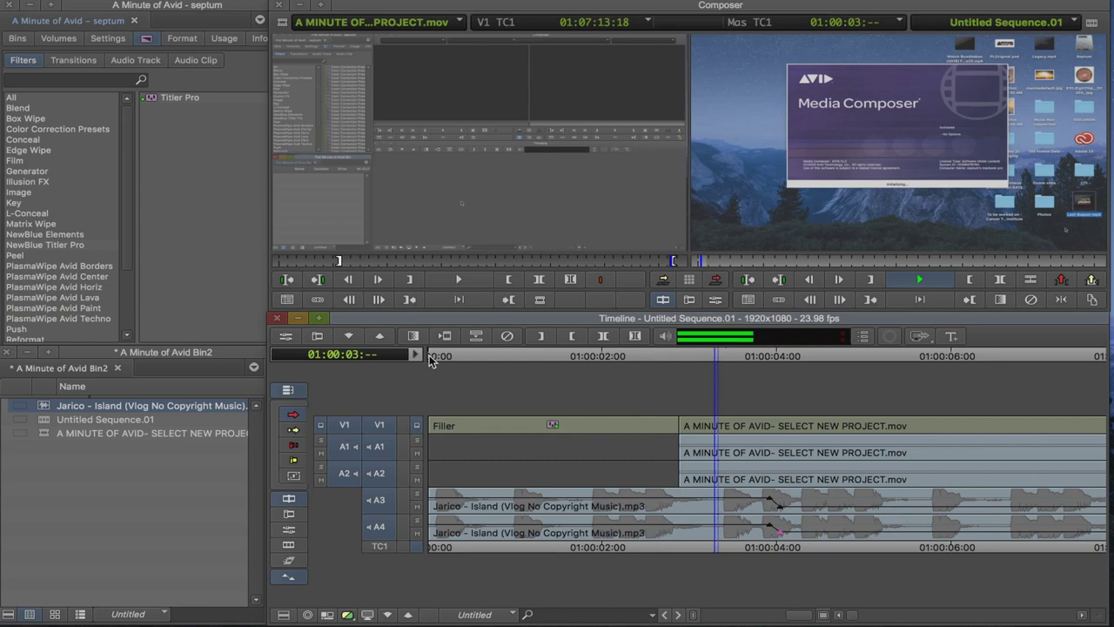
pyautogui.press('space')
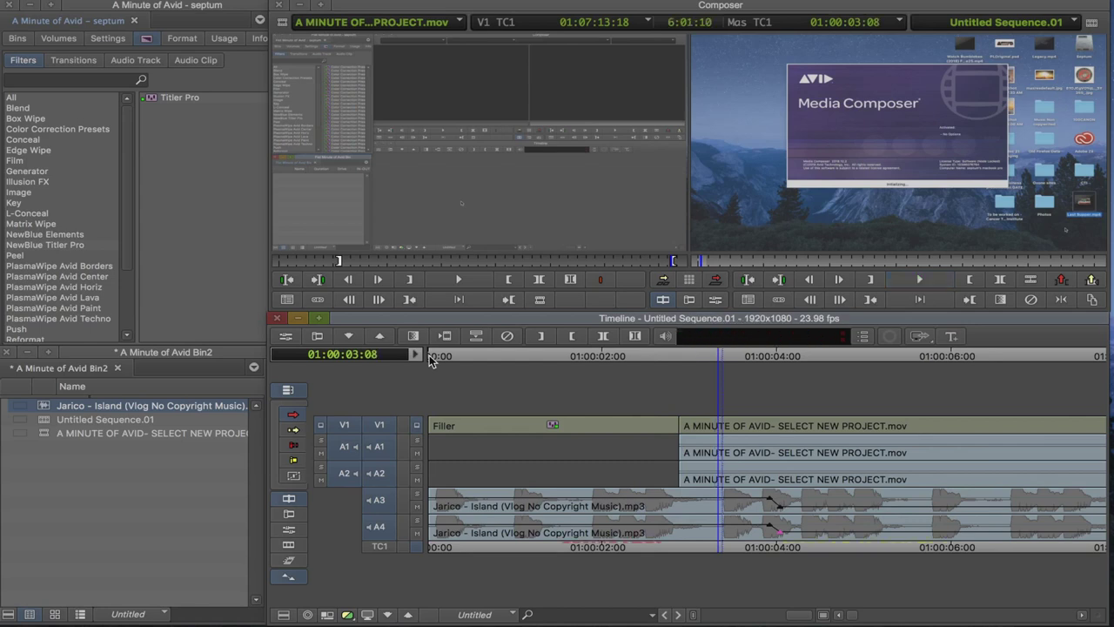
pyautogui.press('space')
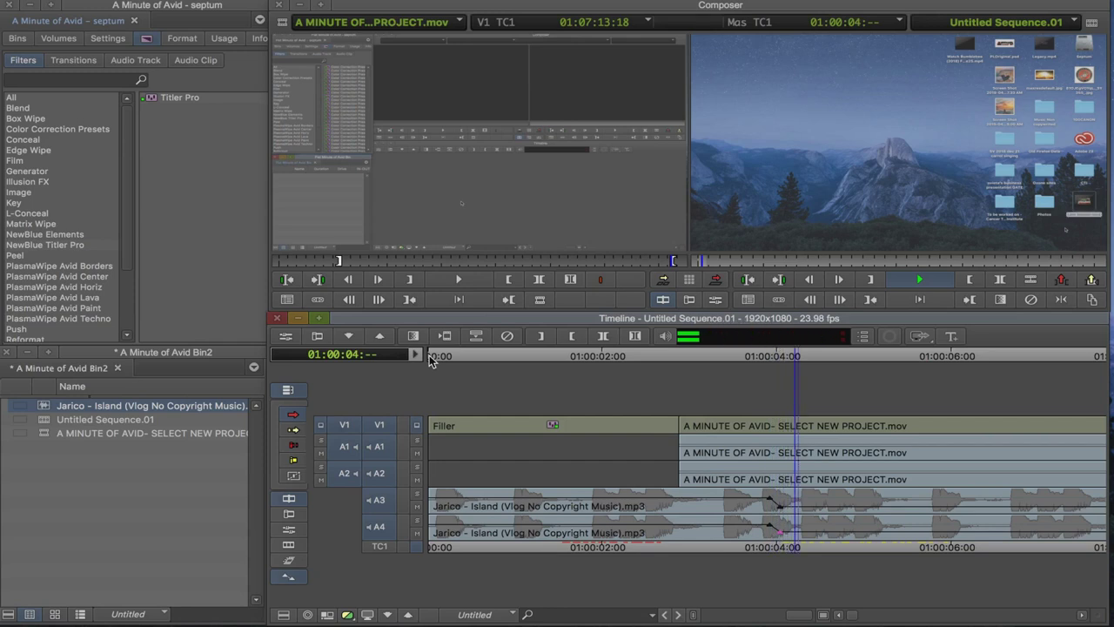
pyautogui.press('space')
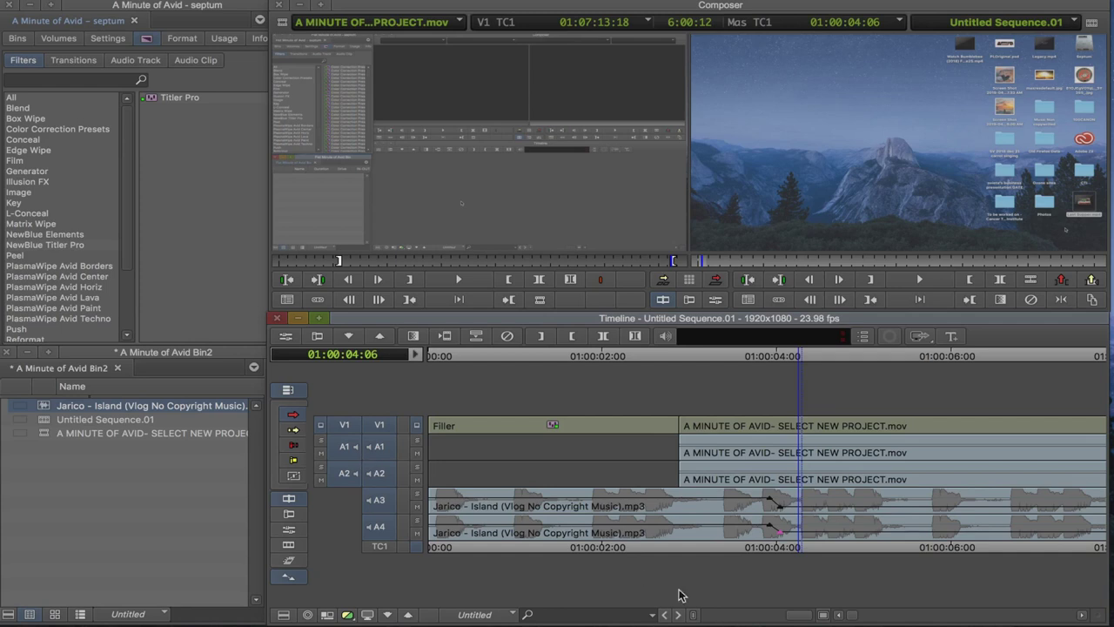
pyautogui.moveTo(802, 618); pyautogui.dragTo(748, 616)
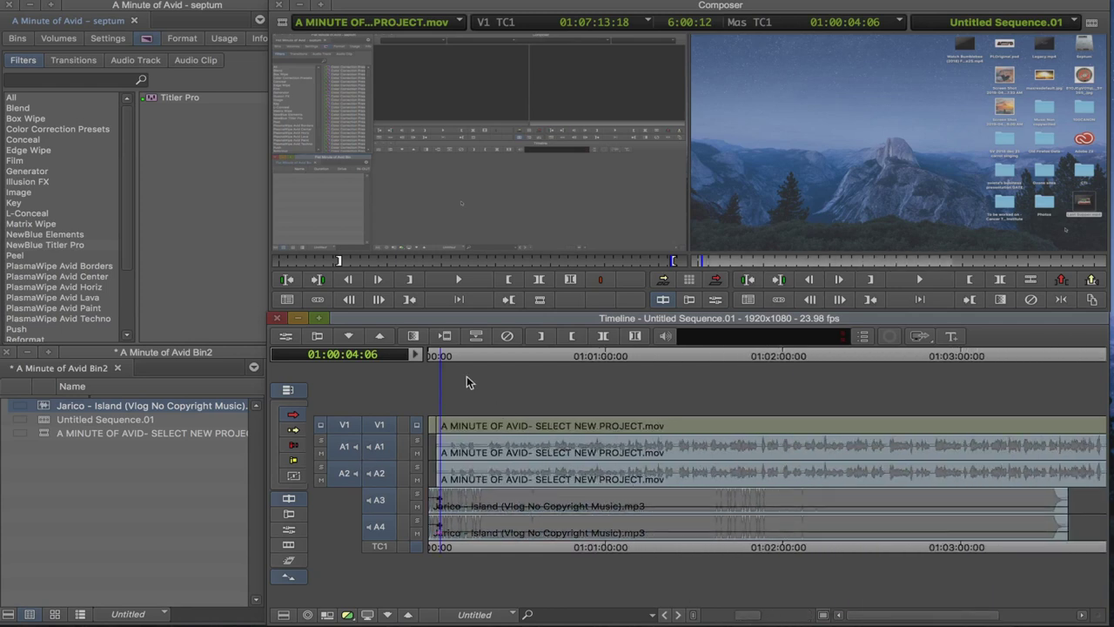
pyautogui.click(438, 356)
pyautogui.press('space')
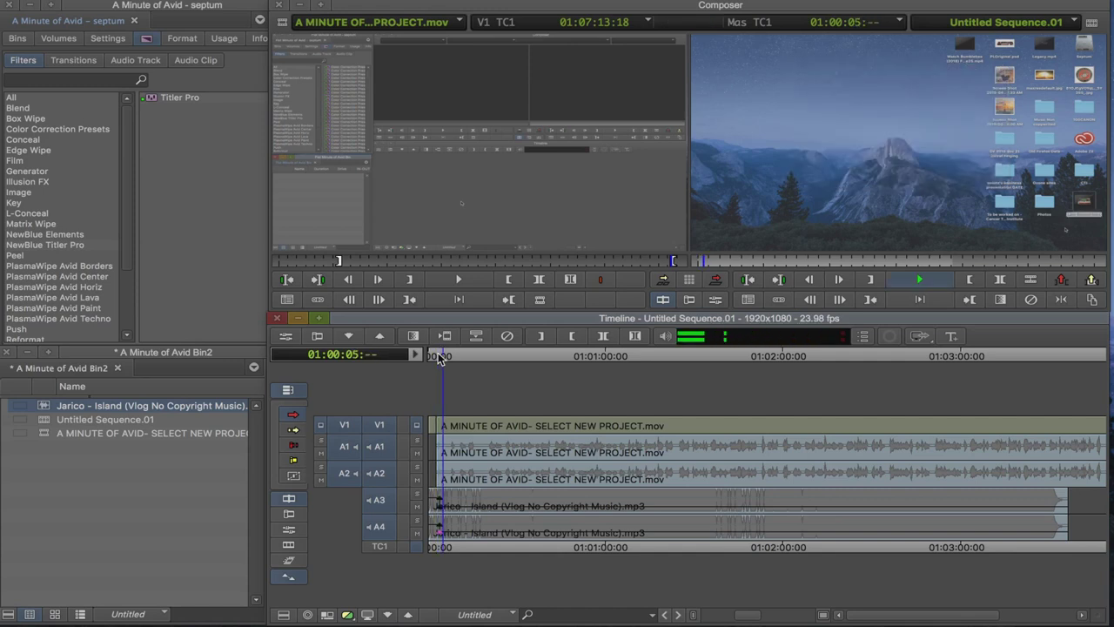
pyautogui.press('space')
pyautogui.press('space')
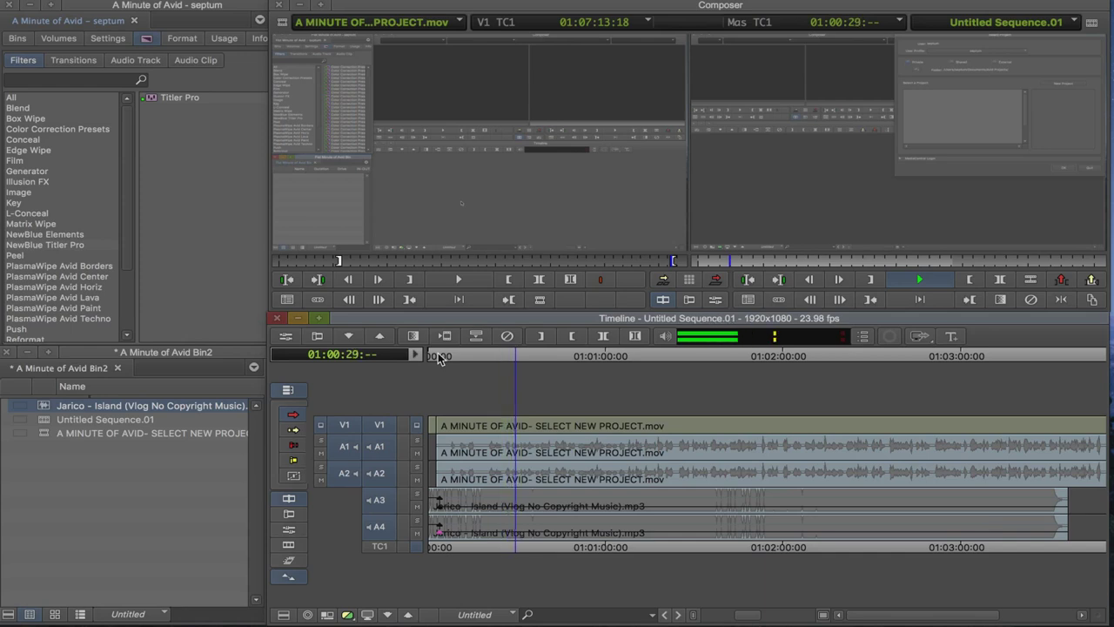
# - Play the sequence around 01:02:11, 01:02:28 and past the music's end near 01:03:53 to check the audio
pyautogui.click(814, 354)
pyautogui.press('space')
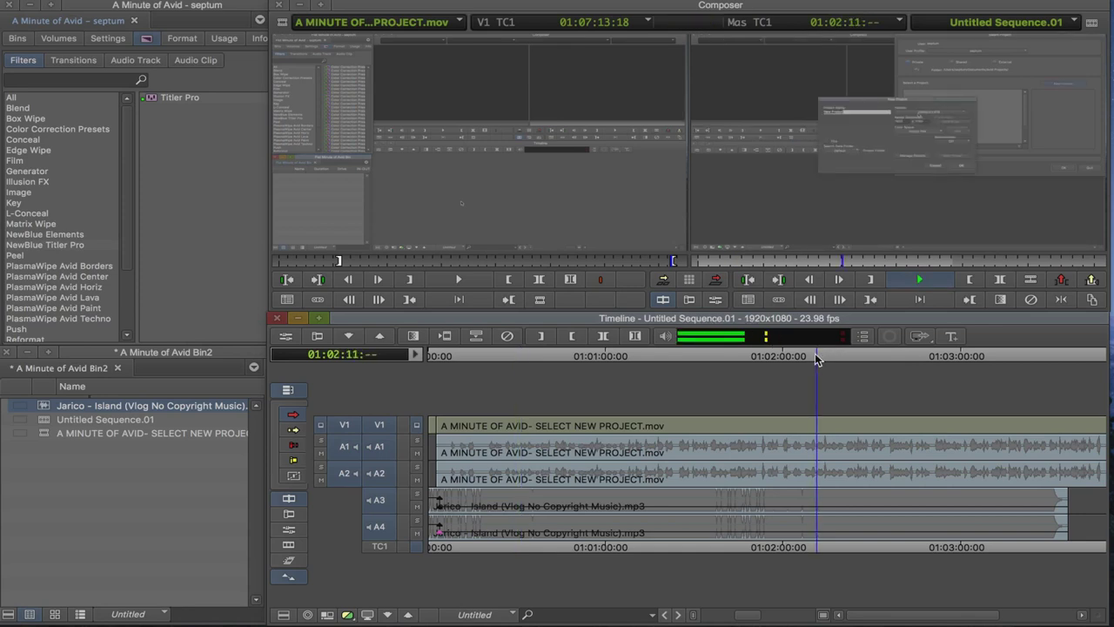
pyautogui.press('space')
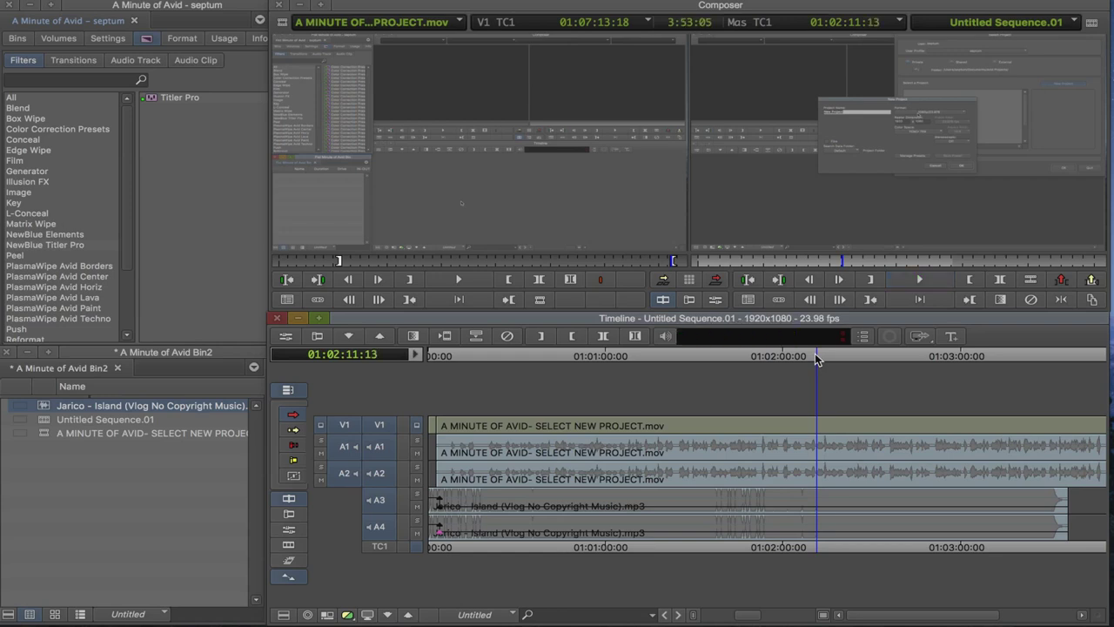
pyautogui.press('space')
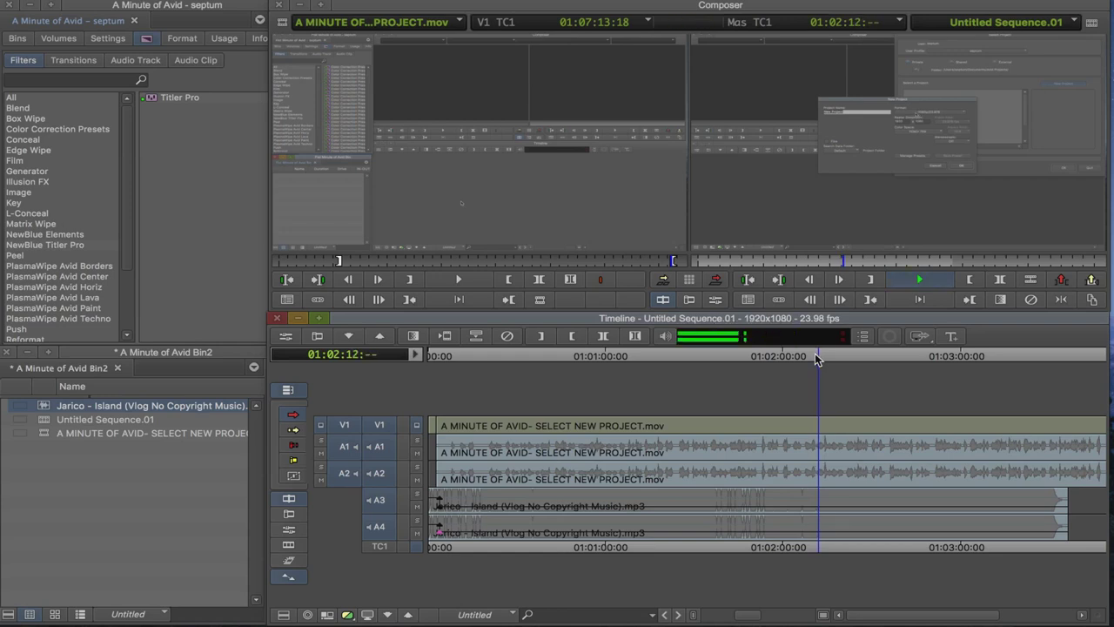
pyautogui.click(865, 352)
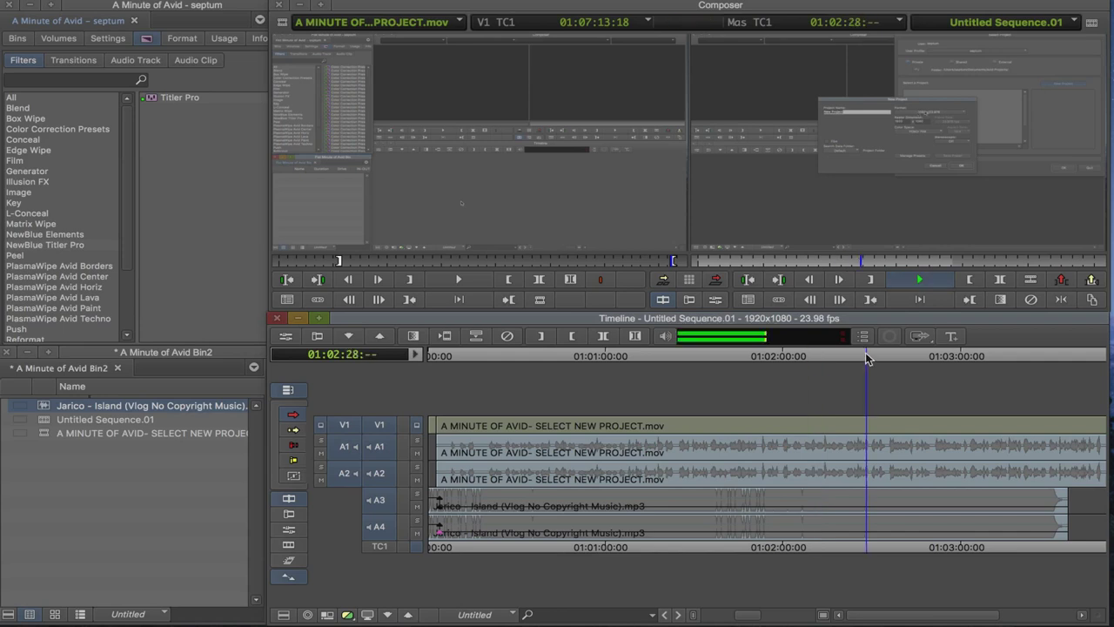
pyautogui.press('space')
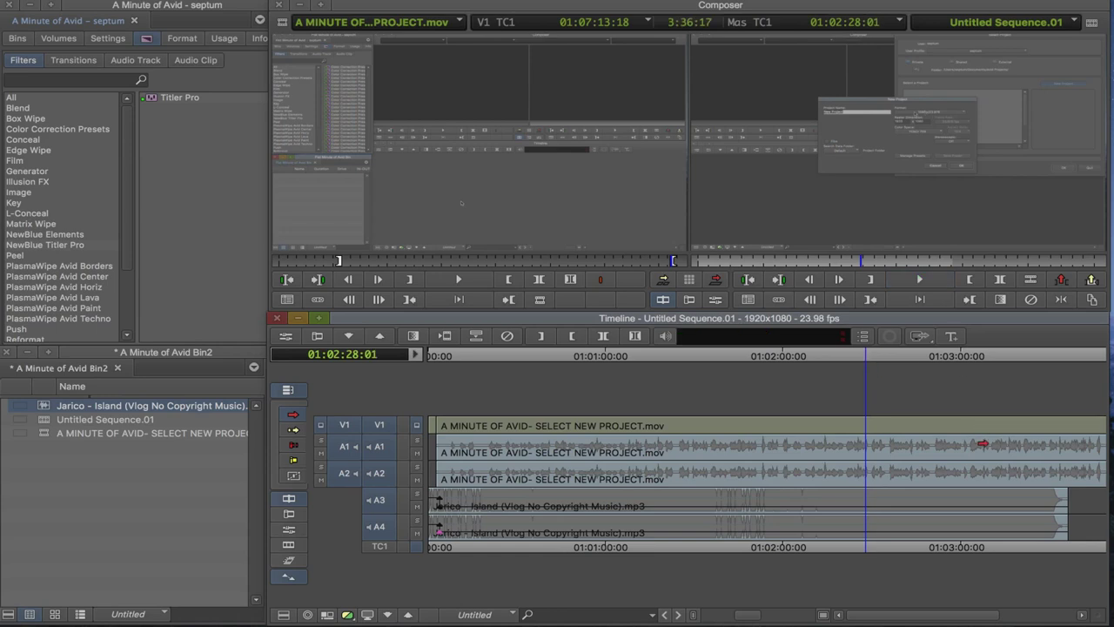
pyautogui.moveTo(902, 620); pyautogui.dragTo(1036, 622)
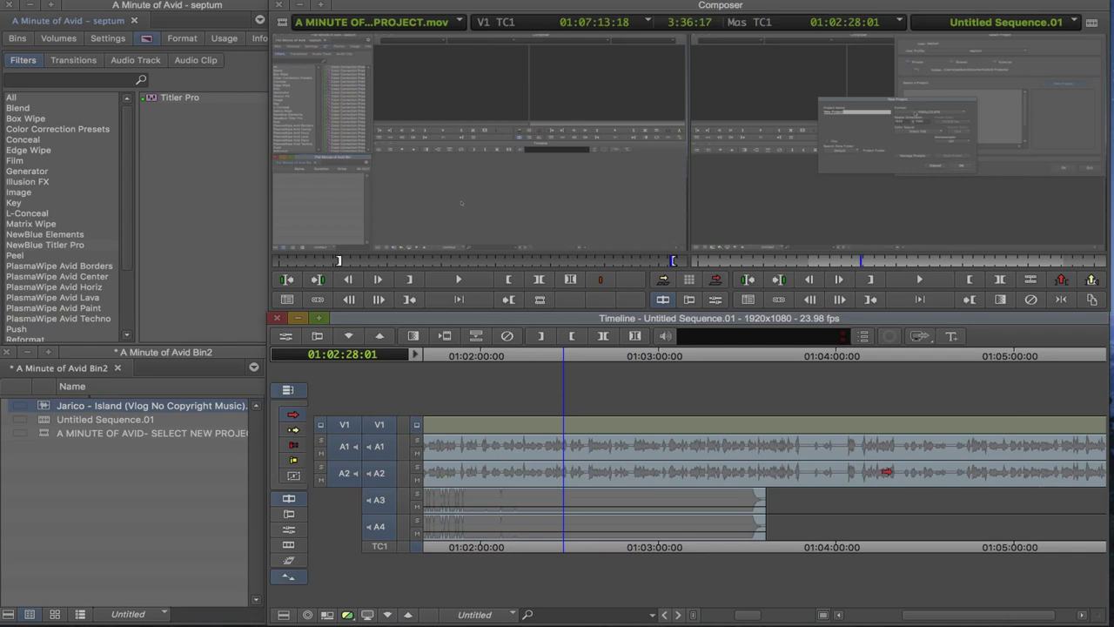
pyautogui.click(744, 357)
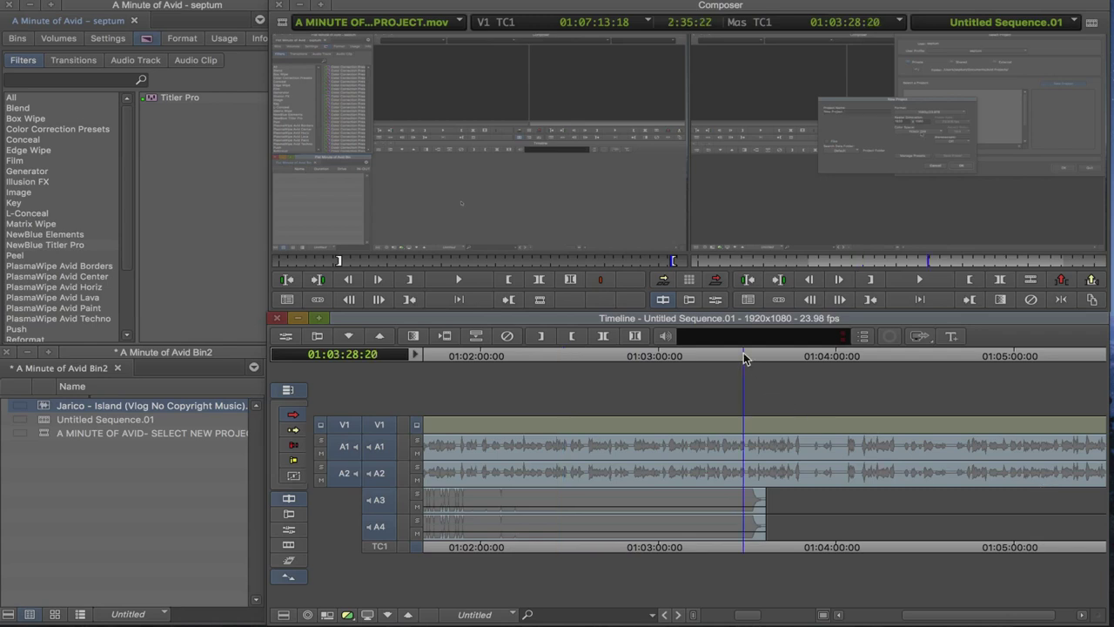
pyautogui.click(815, 357)
pyautogui.press('space')
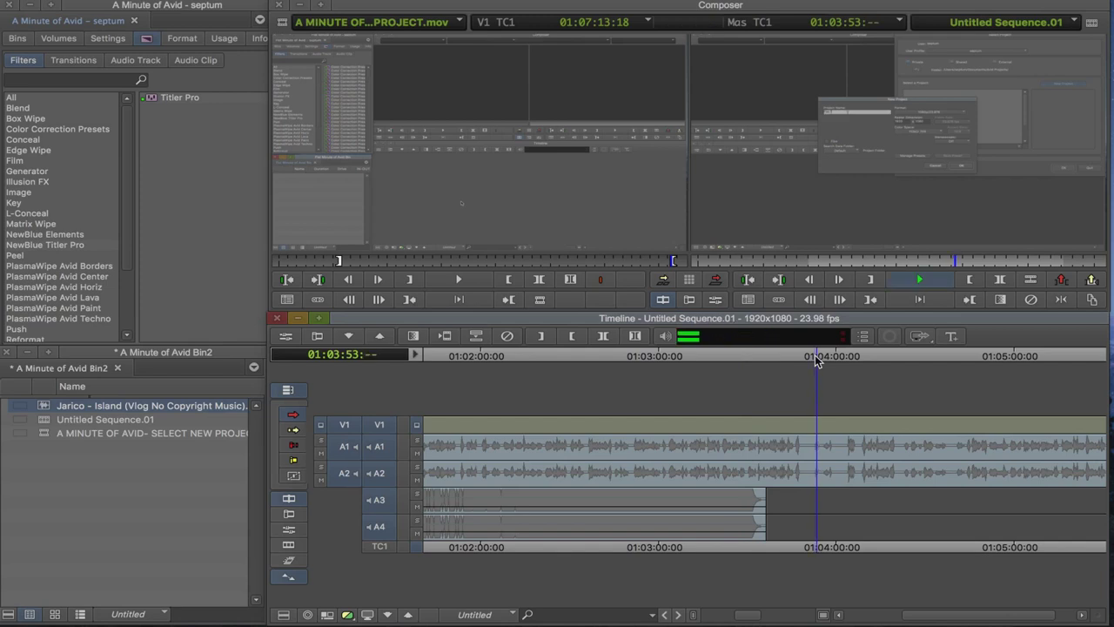
pyautogui.press('space')
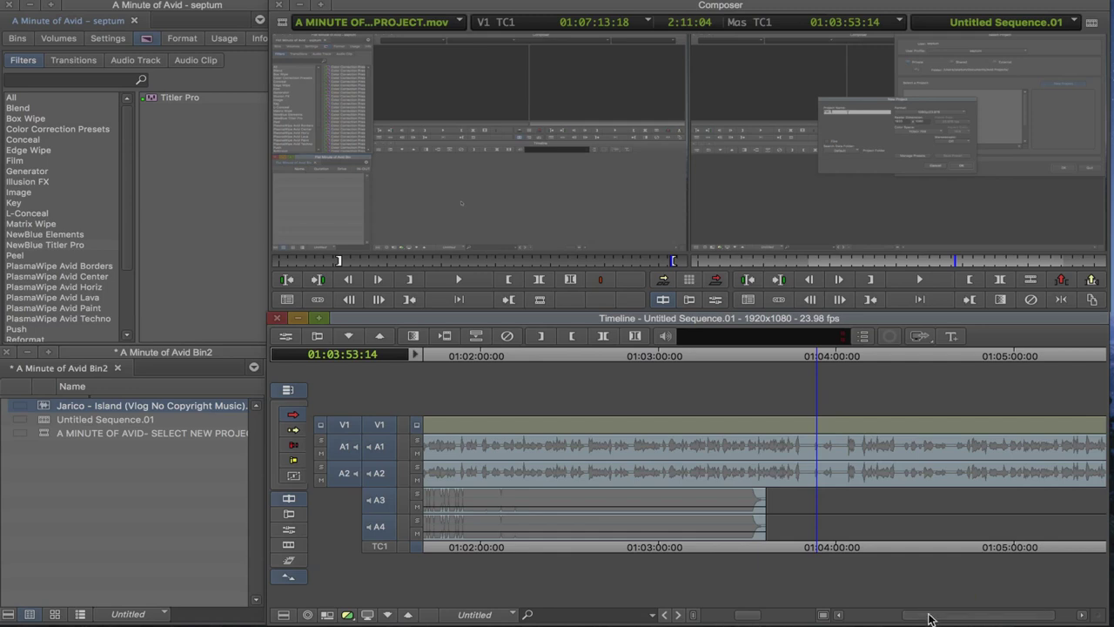
# - Add an edit at 01:00:53:16 through the screen recording and the music on all tracks
pyautogui.moveTo(929, 615); pyautogui.dragTo(898, 618)
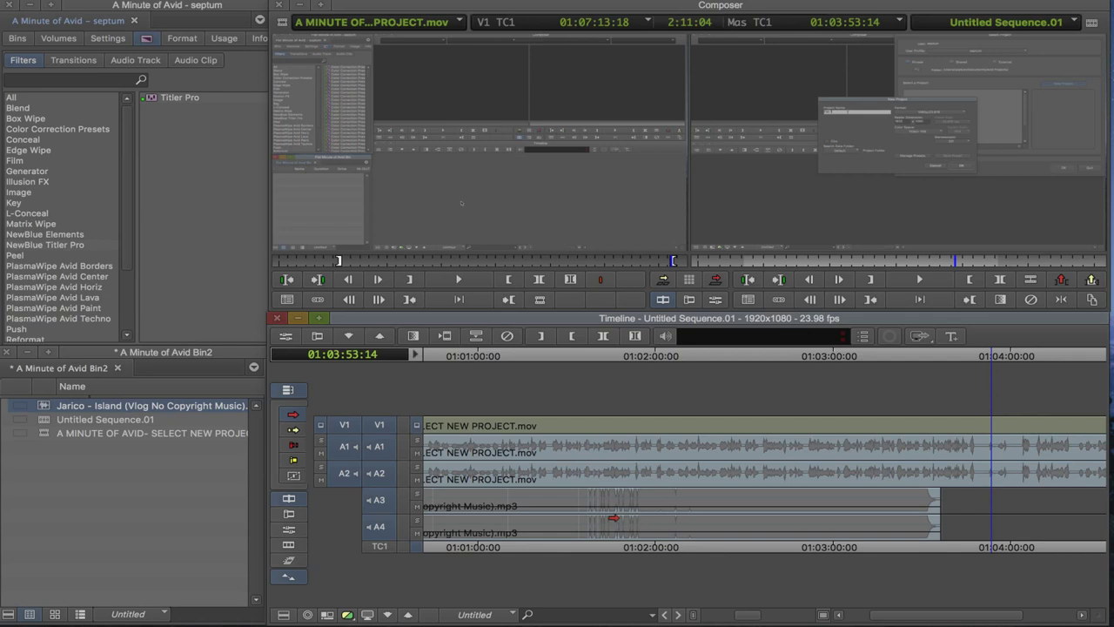
pyautogui.click(571, 503)
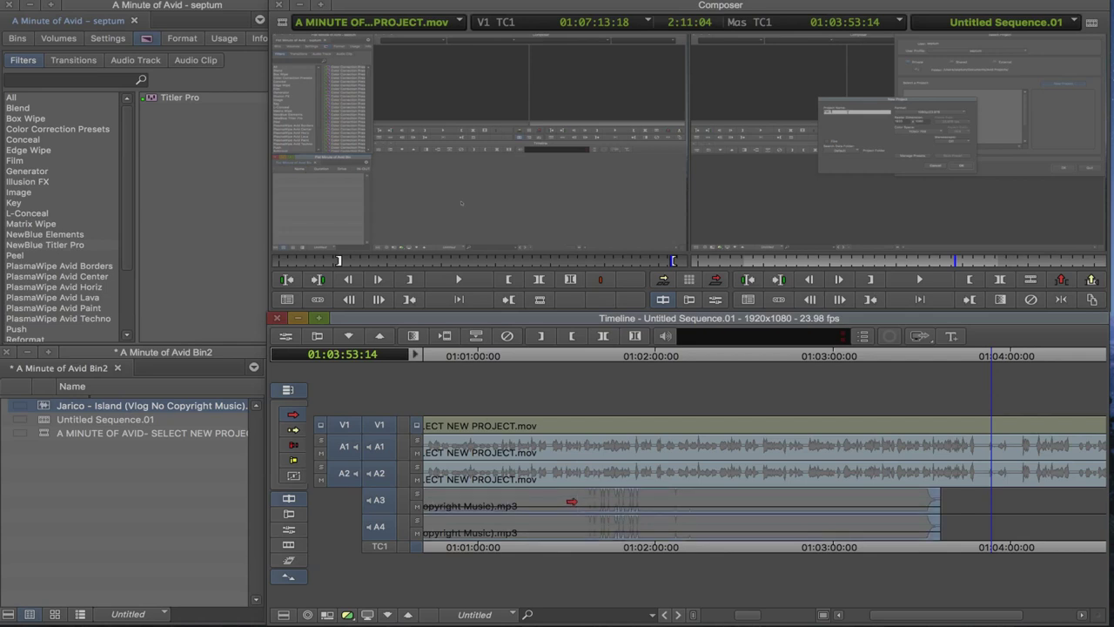
pyautogui.click(553, 355)
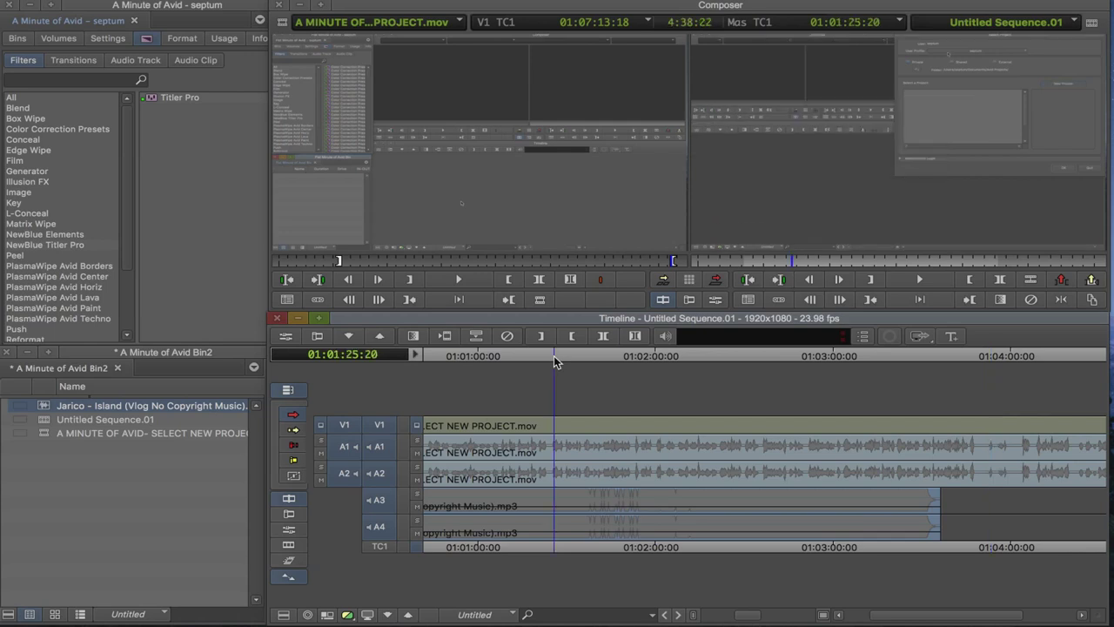
pyautogui.click(459, 355)
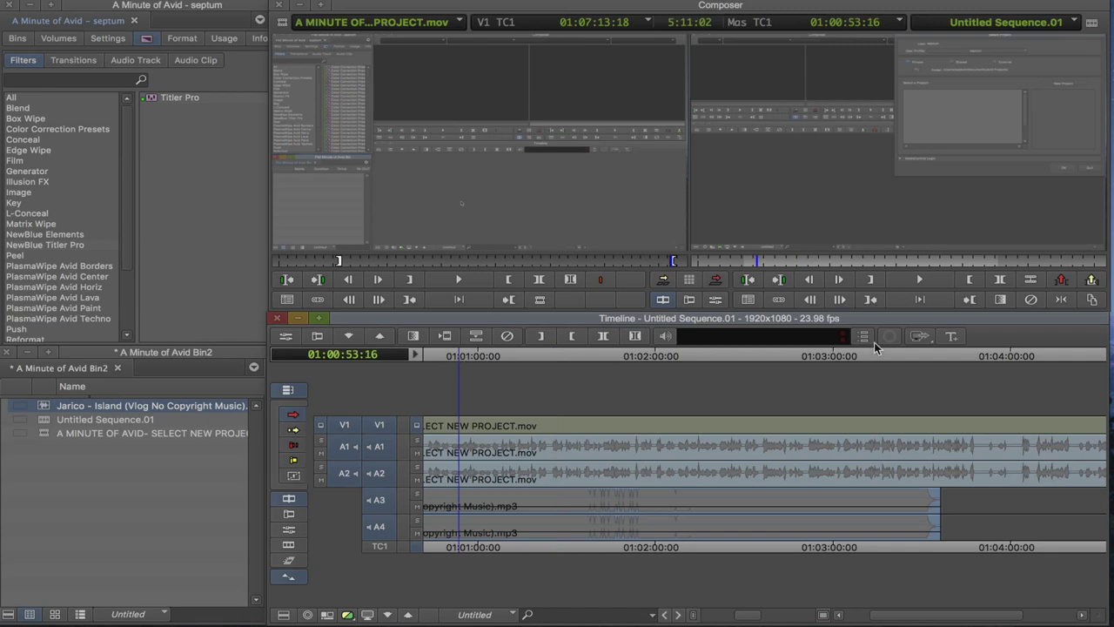
pyautogui.click(1030, 281)
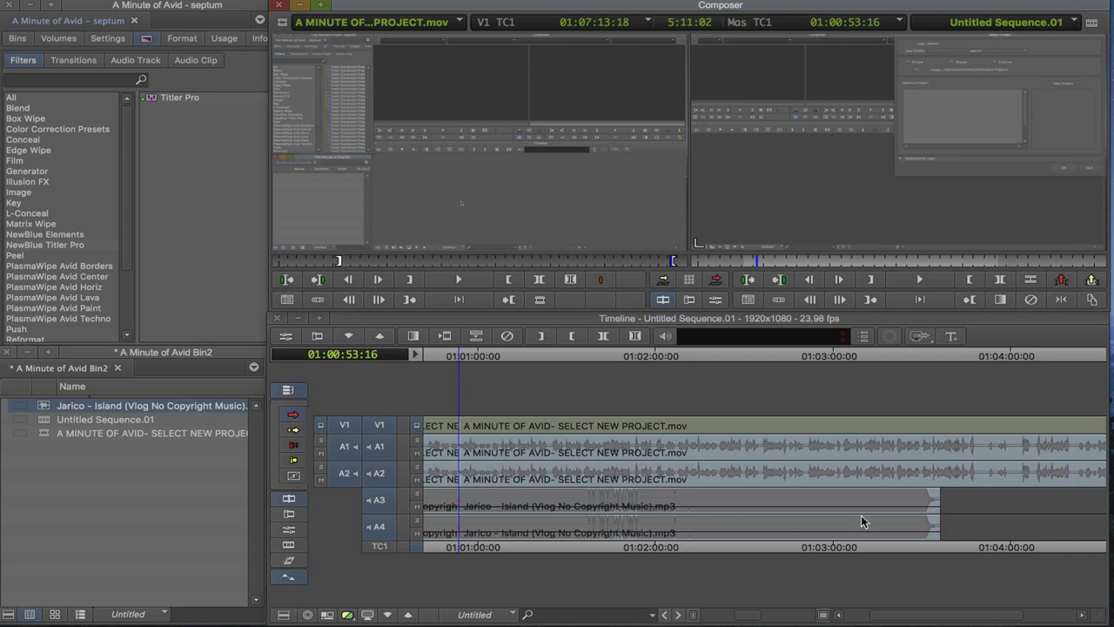
# - Add an edit at 01:03:30:07, just before the music's fade-out, through the screen recording and the music on all tracks
pyautogui.click(864, 357)
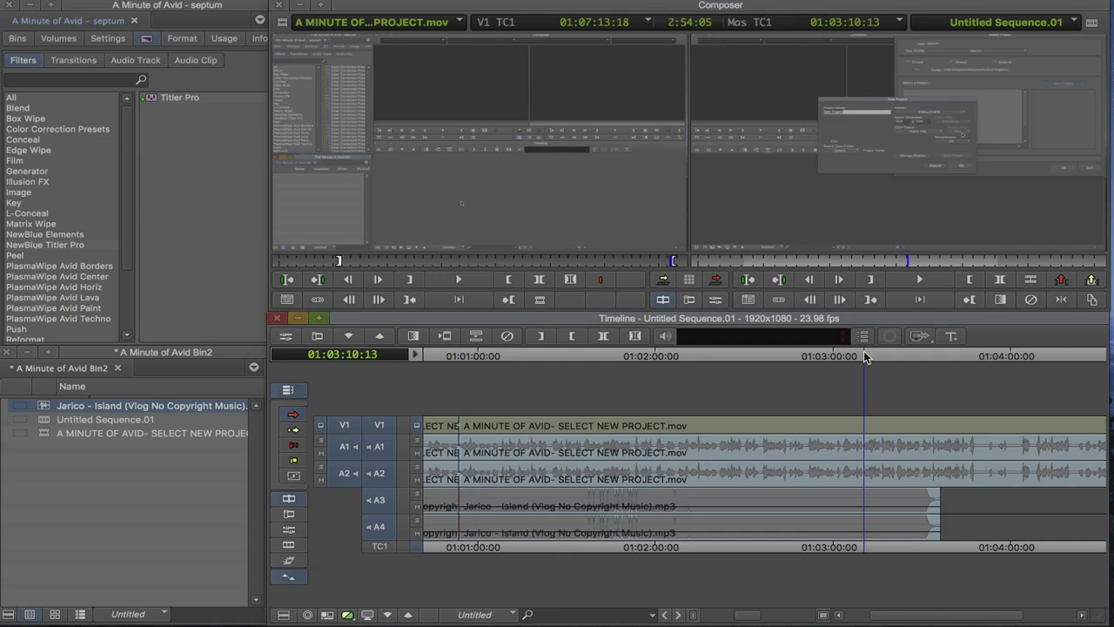
pyautogui.click(887, 357)
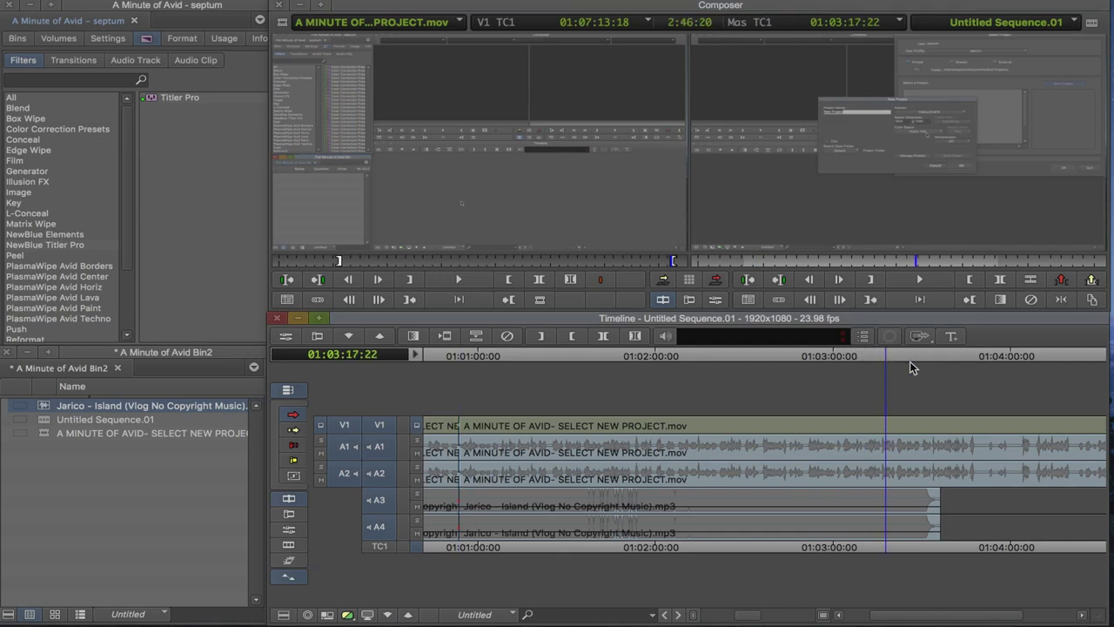
pyautogui.moveTo(893, 359); pyautogui.dragTo(924, 364)
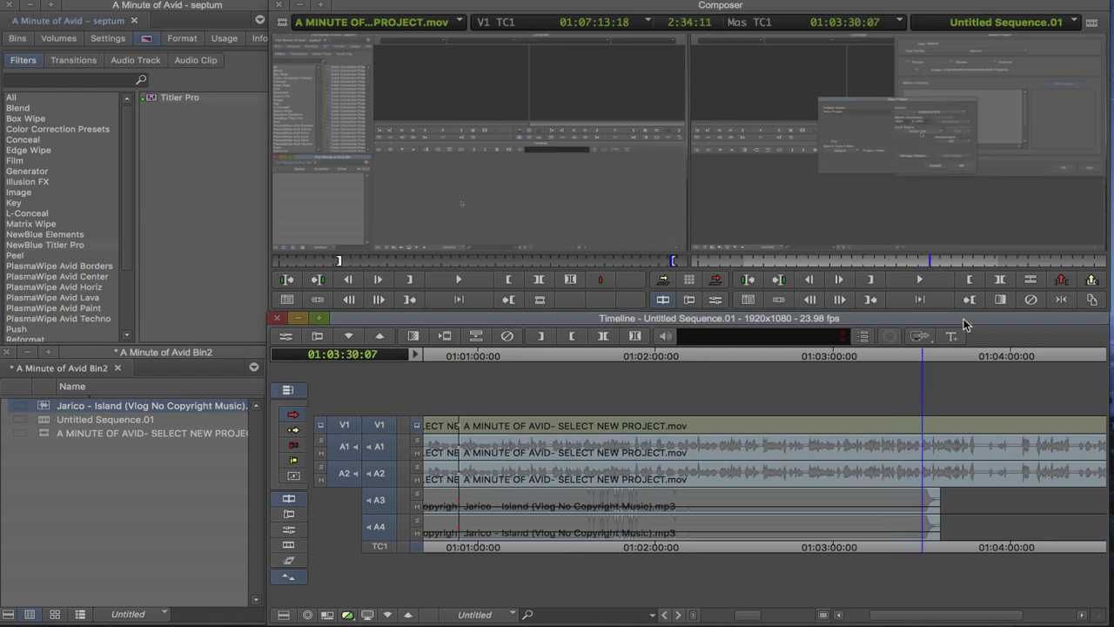
pyautogui.click(808, 497)
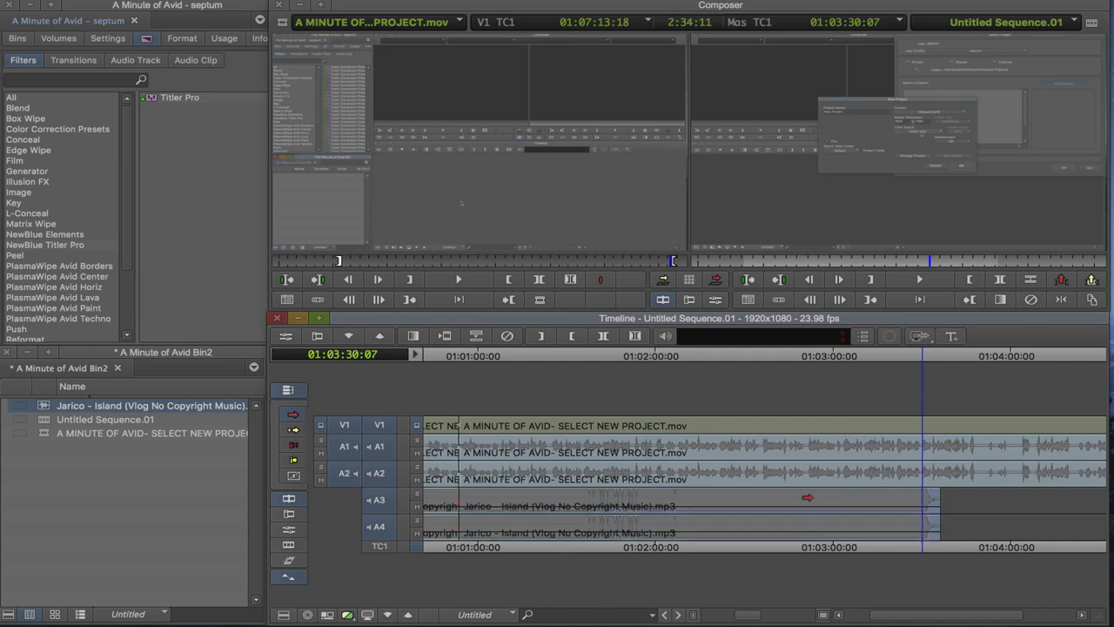
pyautogui.click(1031, 287)
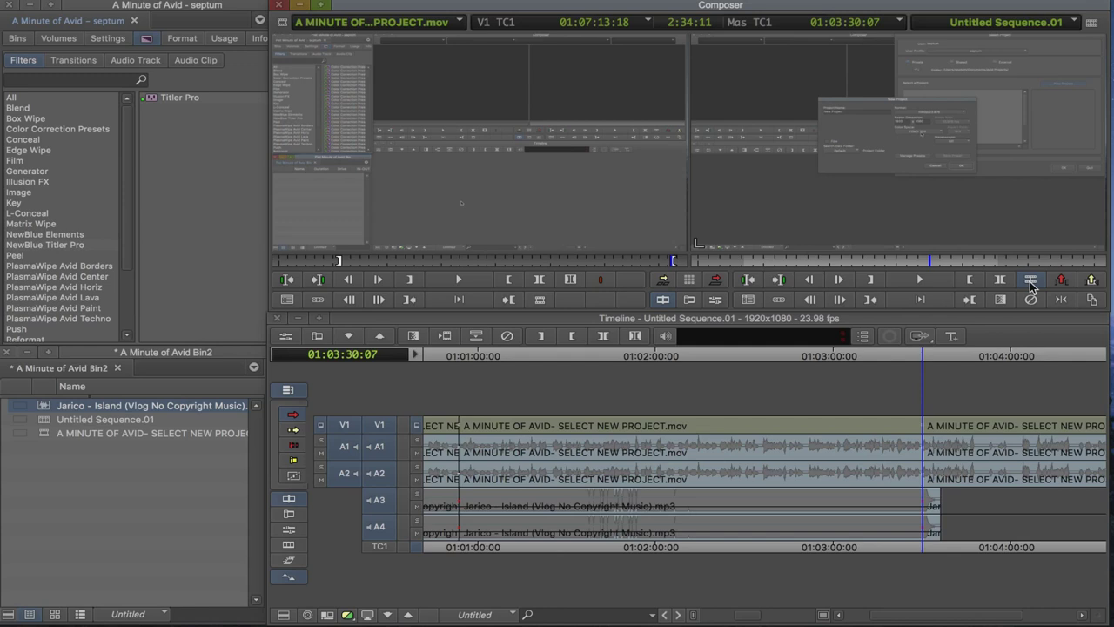
# - Copy the music section between the two edits on A3 and A4 and paste it at 01:03:40:15, past the music's end
pyautogui.click(620, 514)
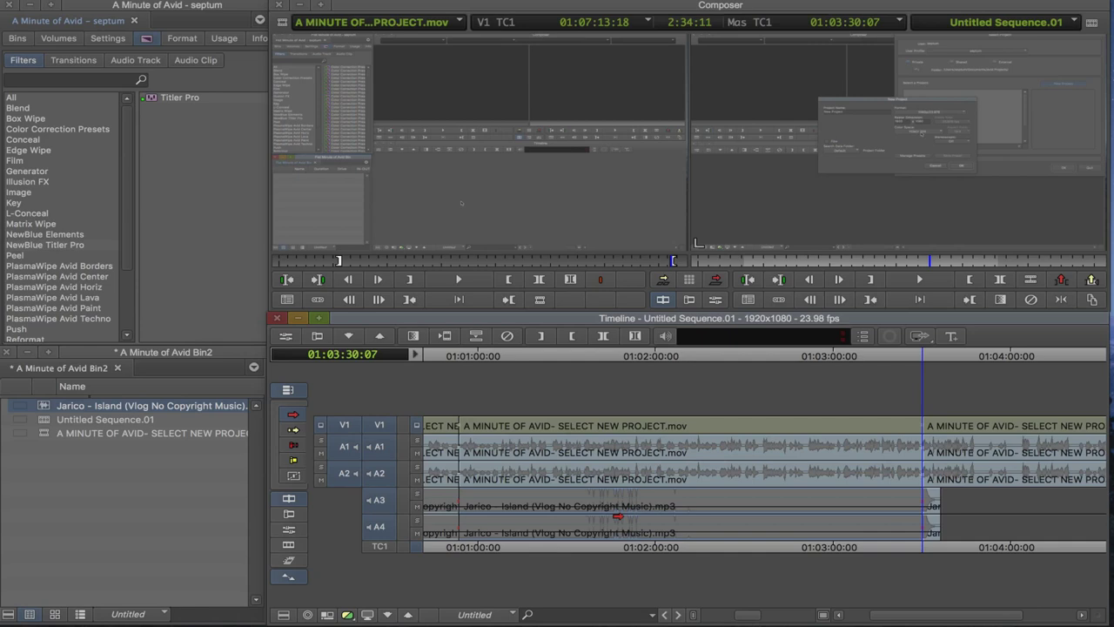
pyautogui.moveTo(913, 623)
pyautogui.mouseDown()
pyautogui.moveTo(1006, 624)
pyautogui.moveTo(911, 624)
pyautogui.mouseUp()
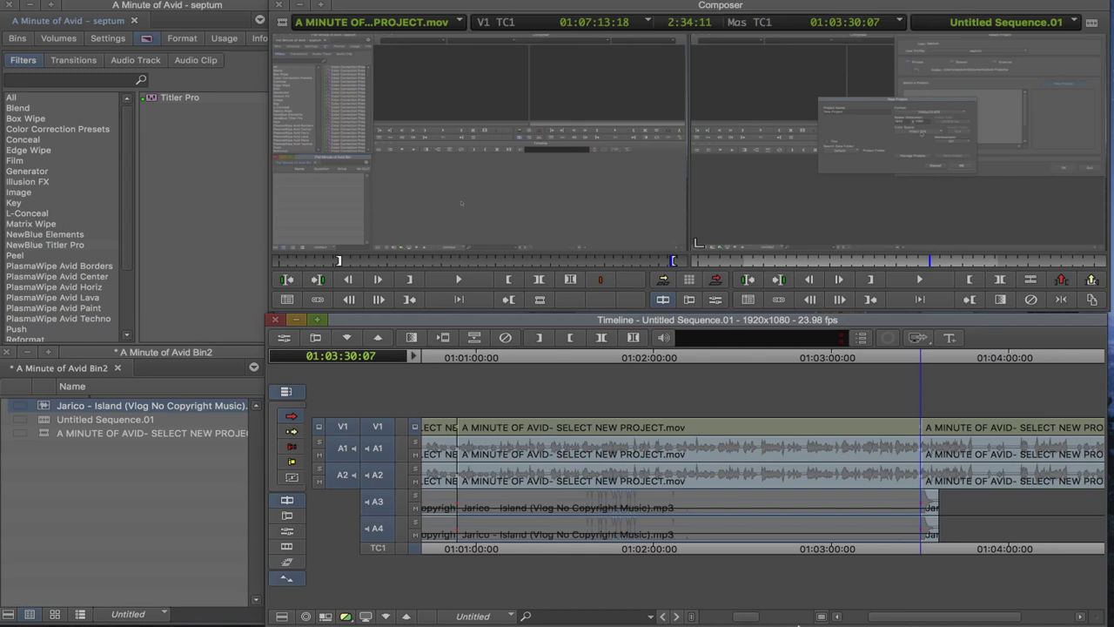
pyautogui.moveTo(756, 618); pyautogui.dragTo(700, 620)
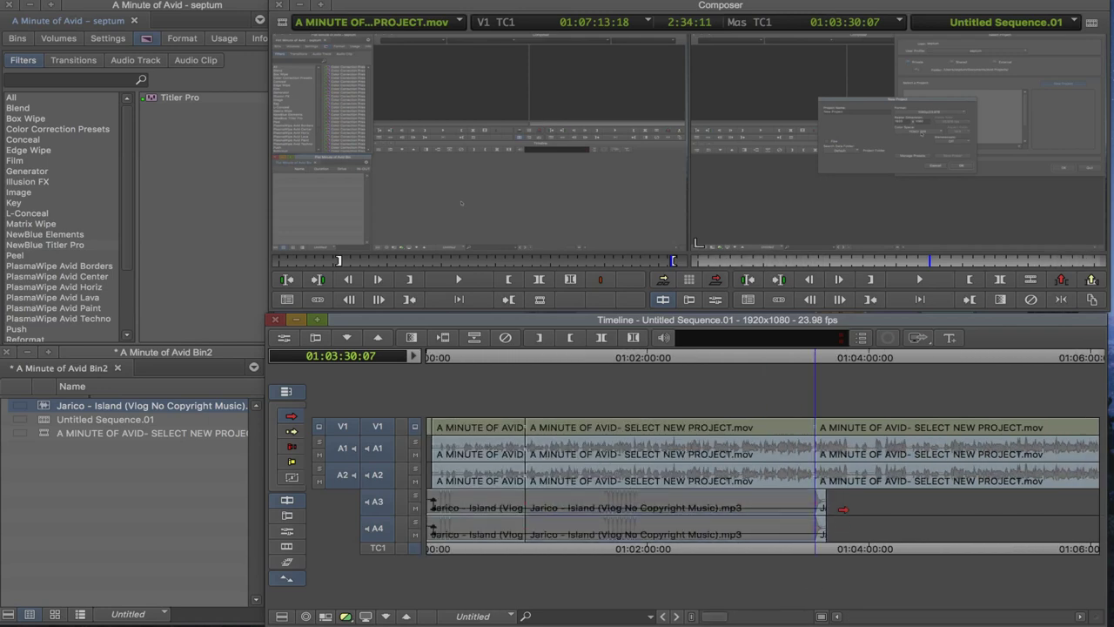
pyautogui.click(834, 360)
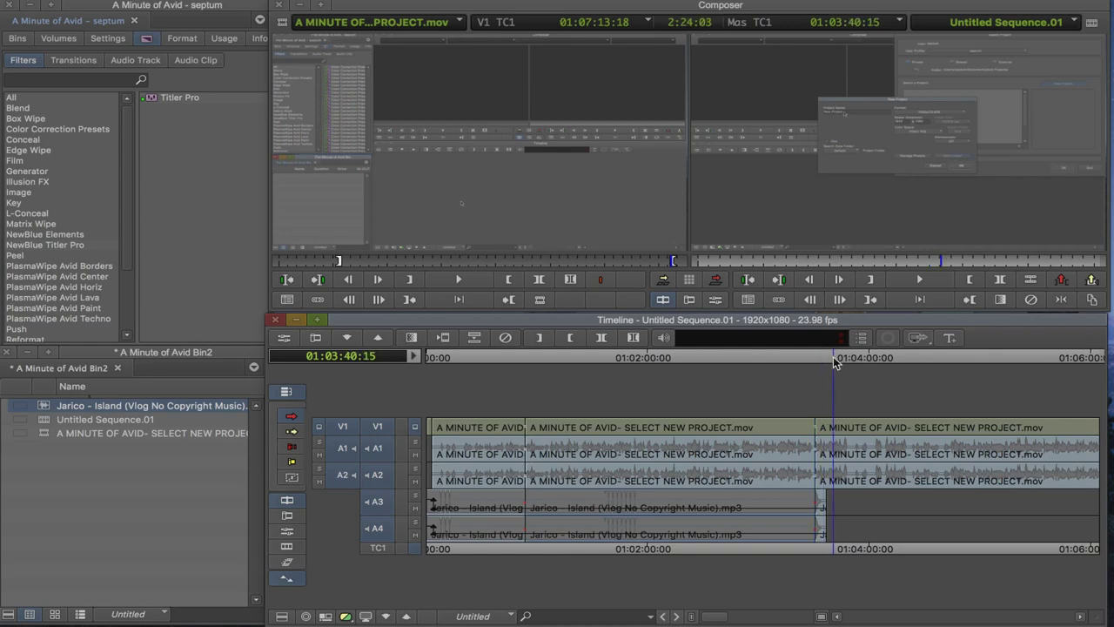
pyautogui.click(860, 512)
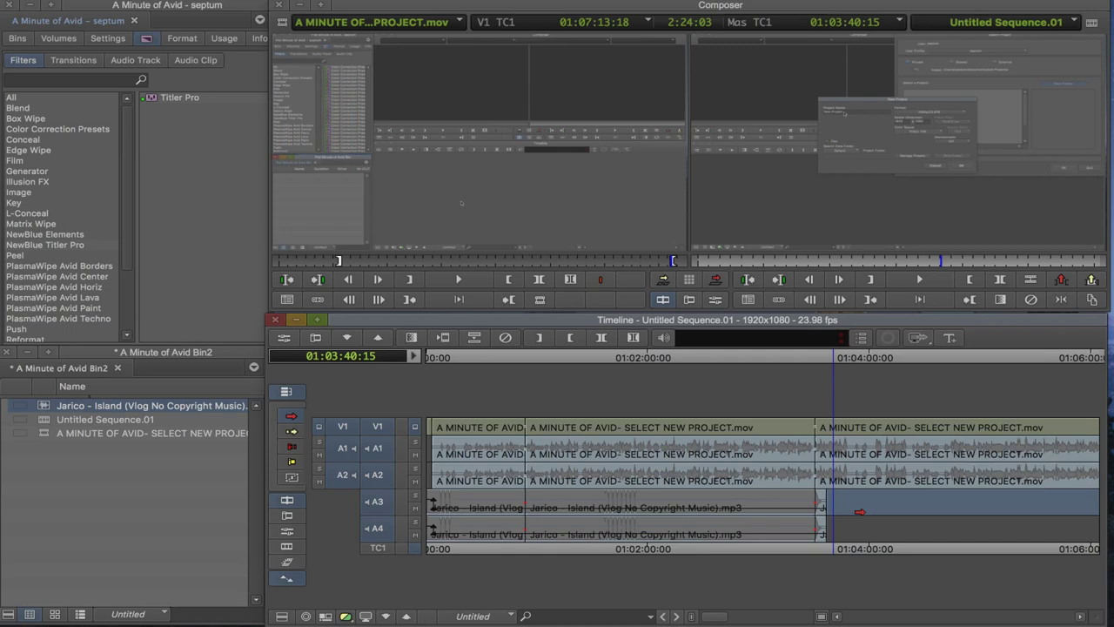
pyautogui.press('super+v')
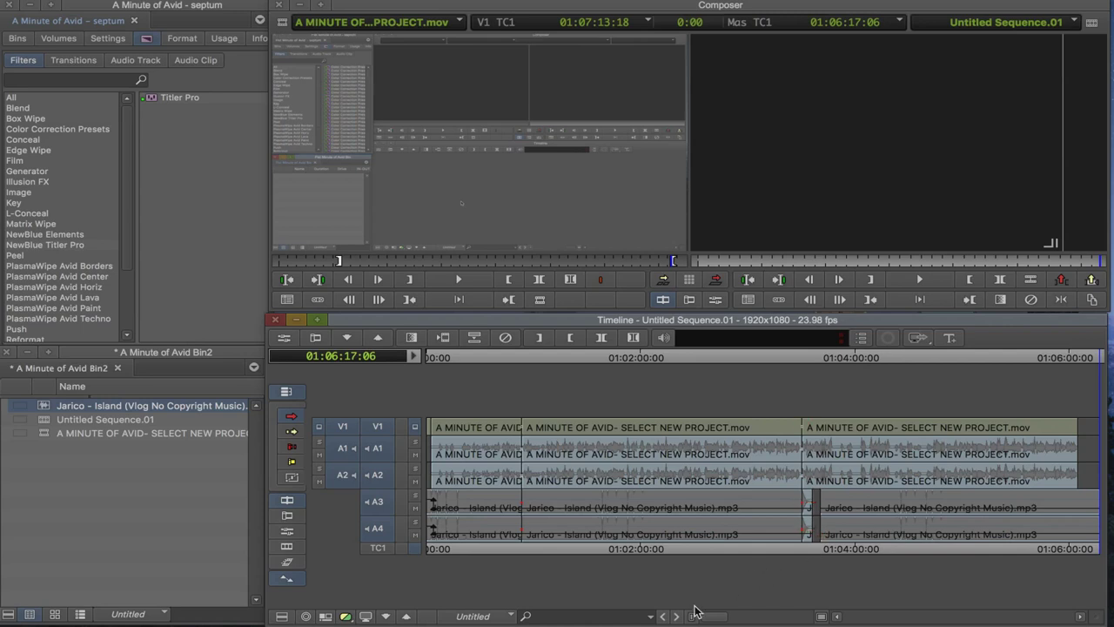
# - Delete the short fade-out piece of music after 01:03:30:07 on A3 and A4, and move the pasted music back to that edit
pyautogui.moveTo(719, 612); pyautogui.dragTo(757, 621)
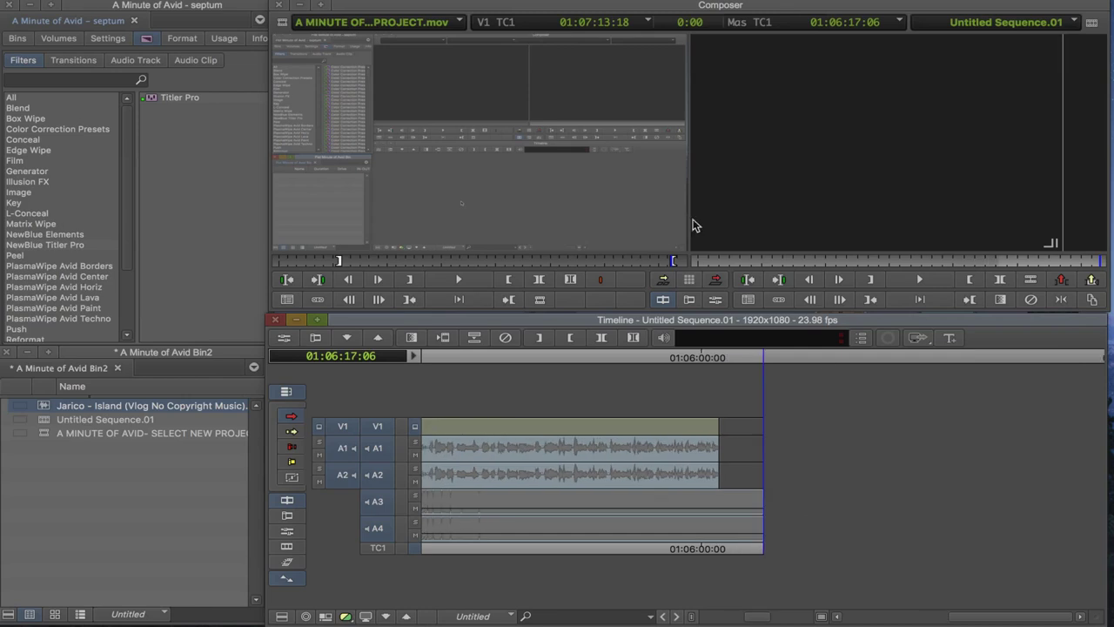
pyautogui.hscroll(-10, 570, 459)
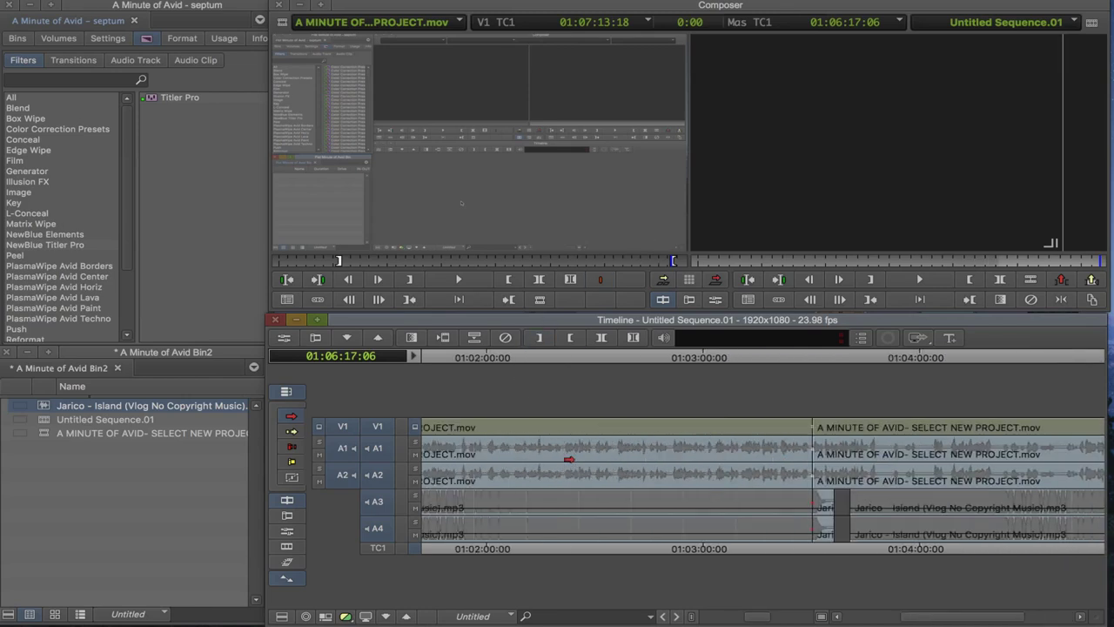
pyautogui.hscroll(5, 570, 459)
pyautogui.hscroll(-2, 570, 459)
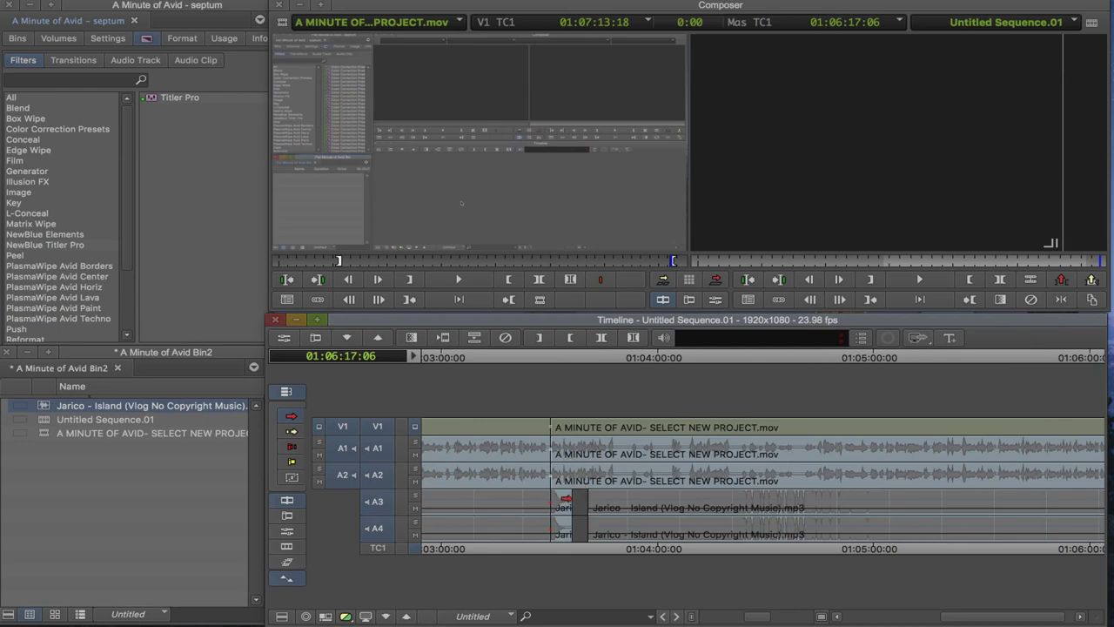
pyautogui.click(565, 526)
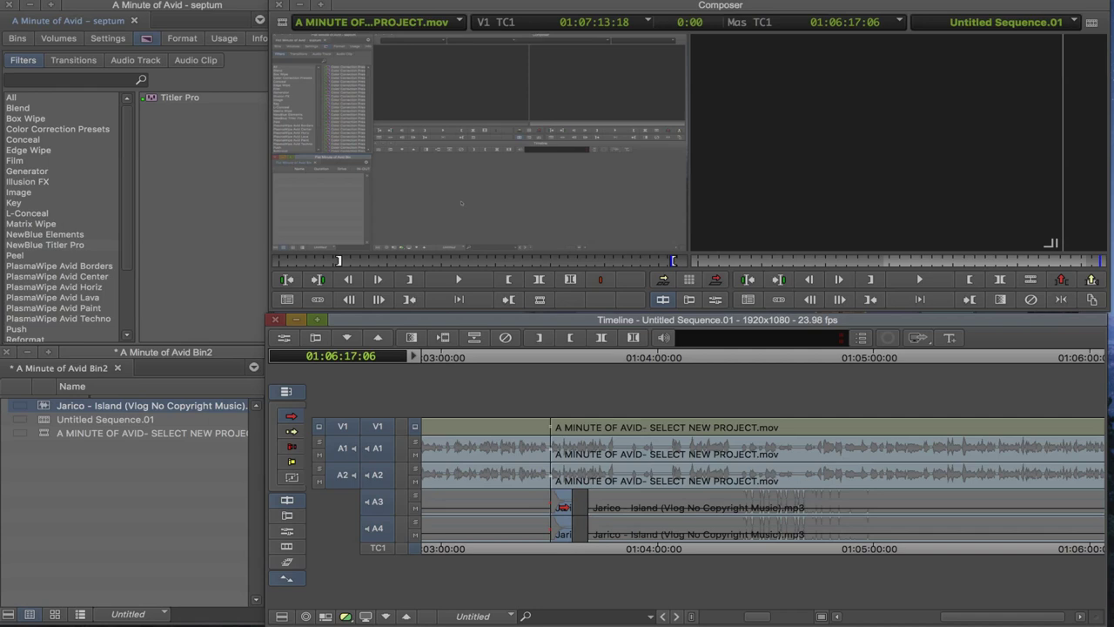
pyautogui.click(564, 508)
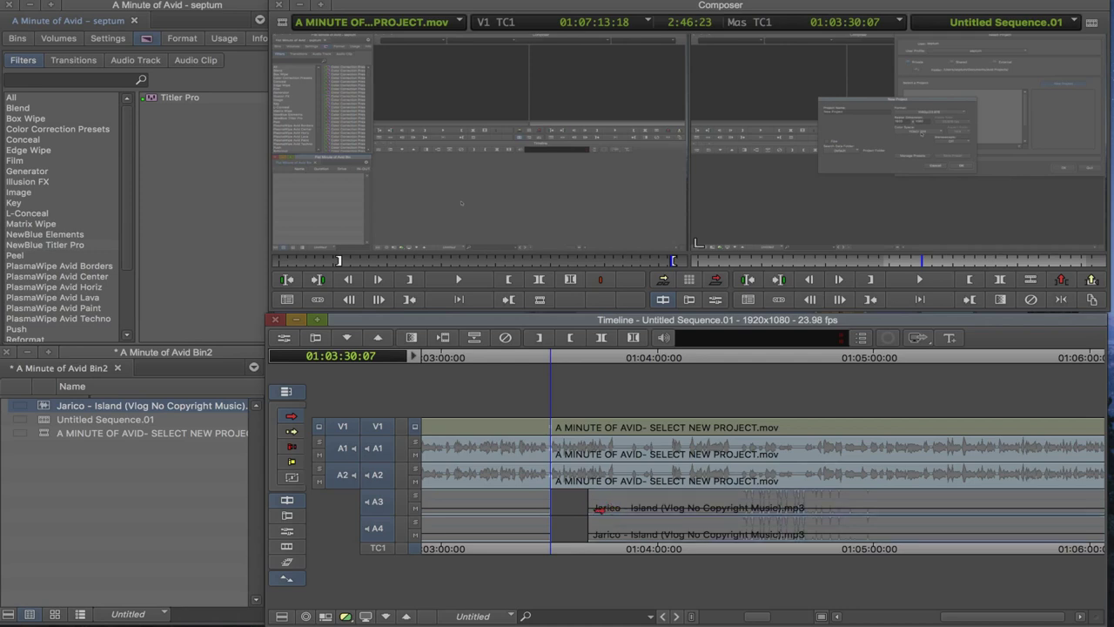
pyautogui.moveTo(596, 505); pyautogui.dragTo(560, 506)
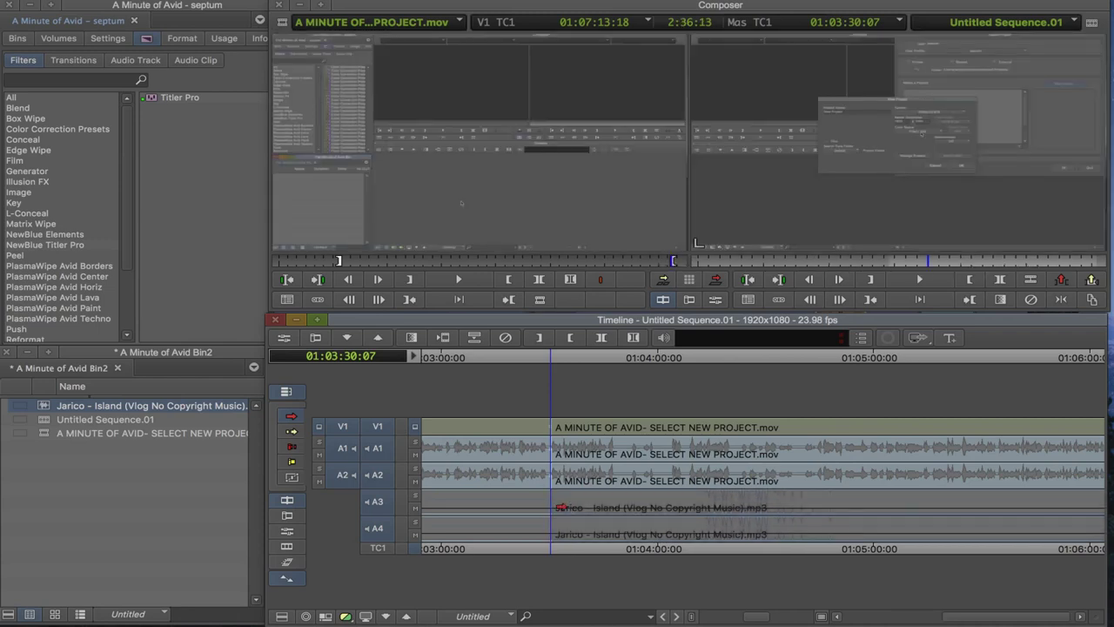
# - Play the sequence from 01:03:20:12 across the 01:03:30:07 edit to check how the two music sections join
pyautogui.click(515, 357)
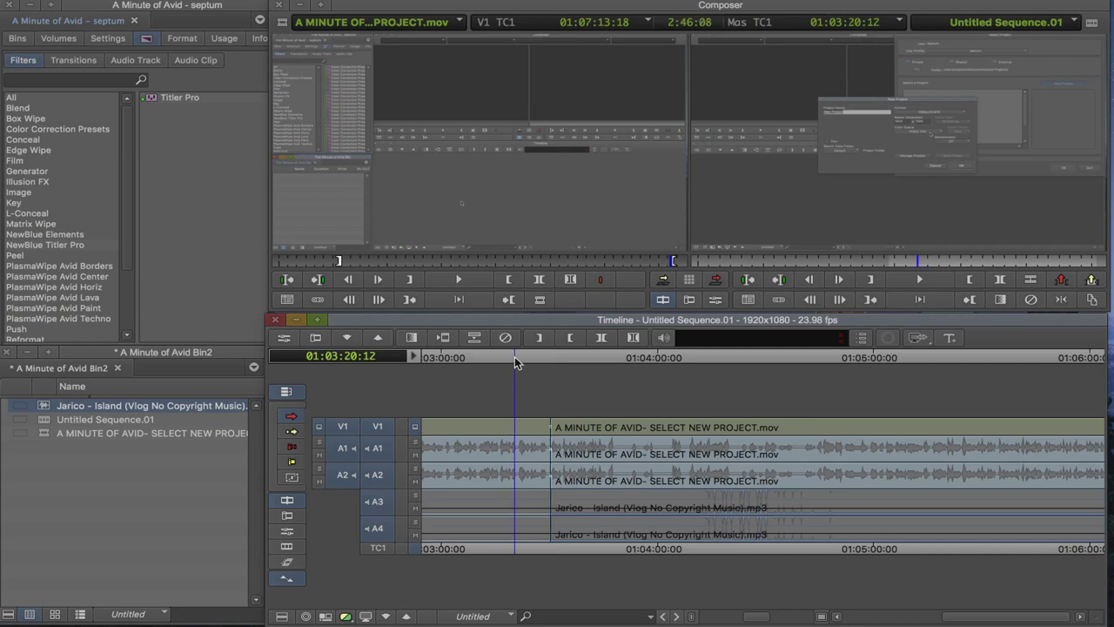
pyautogui.press('space')
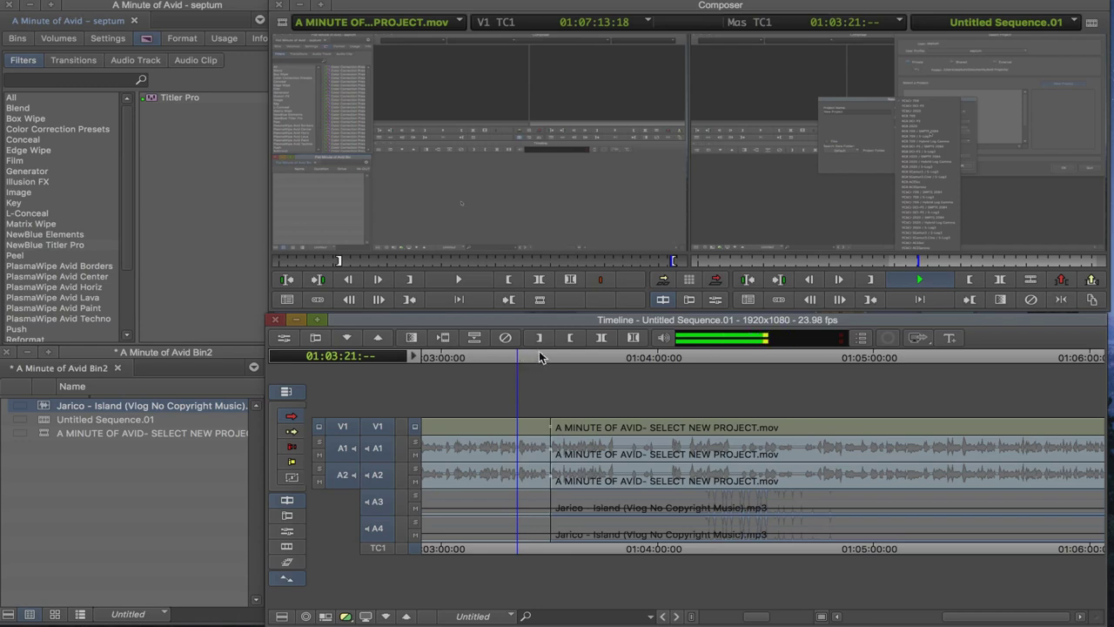
pyautogui.click(539, 356)
pyautogui.press('space')
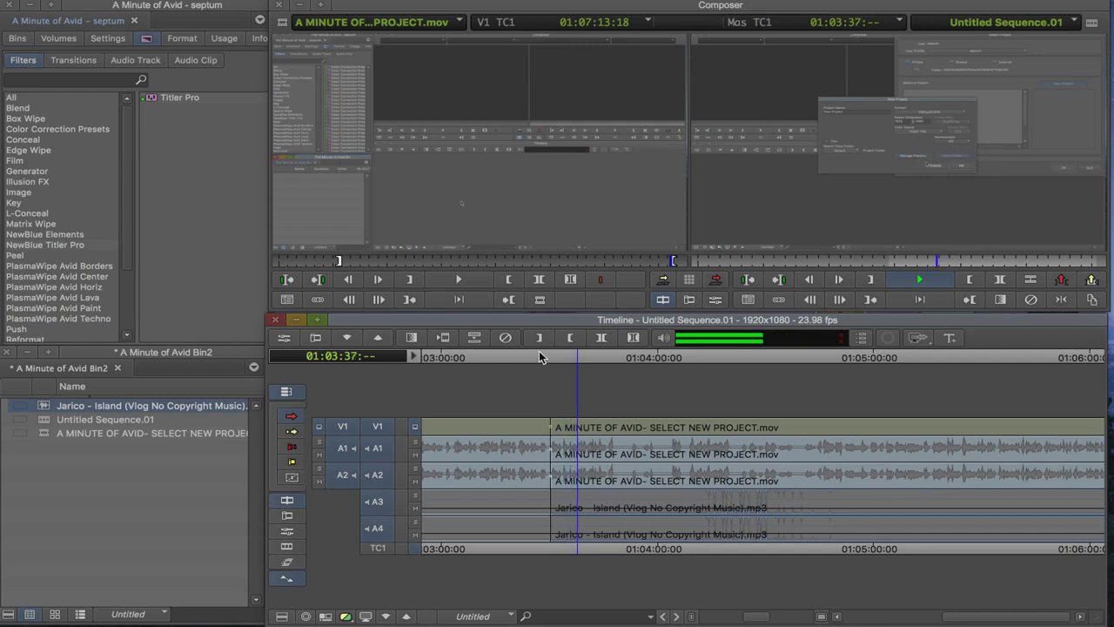
pyautogui.click(923, 280)
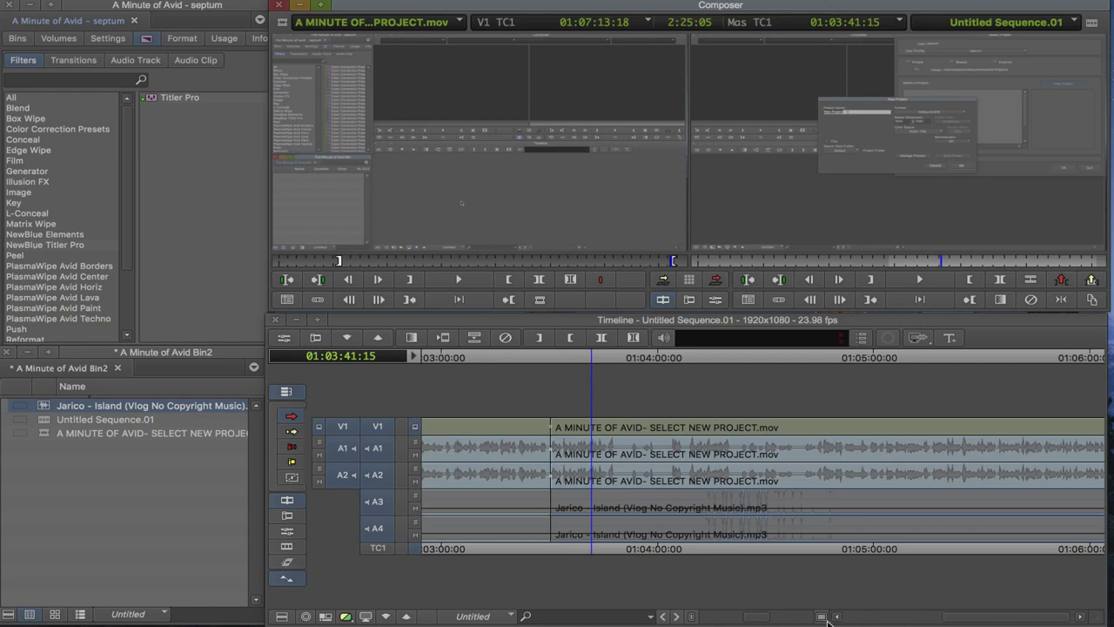
# - Examine the end of the sequence close up, comparing where the screen recording and the music on A3 and A4 stop
pyautogui.click(738, 619)
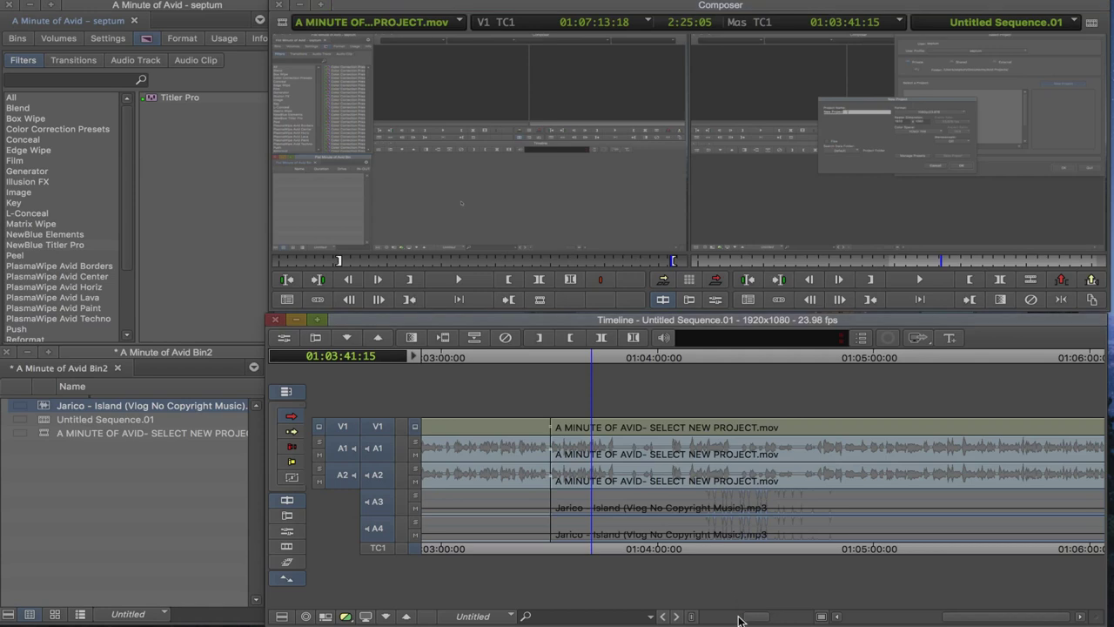
pyautogui.press('super+bracketright')
pyautogui.press('super+bracketright')
pyautogui.press('super+bracketright')
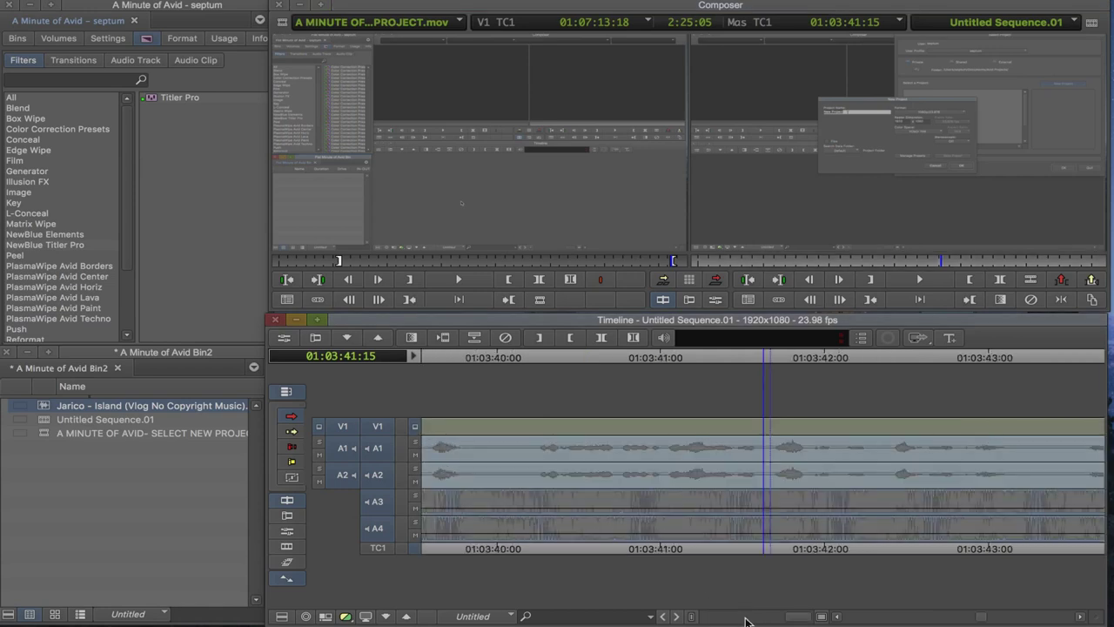
pyautogui.press('super+slash')
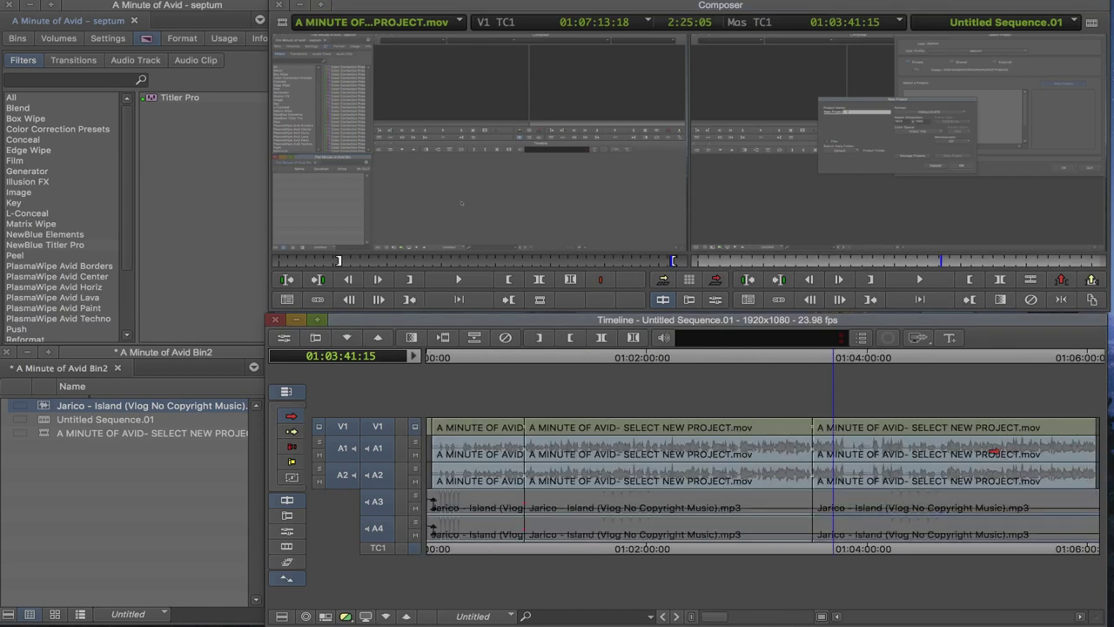
pyautogui.press('super+bracketright')
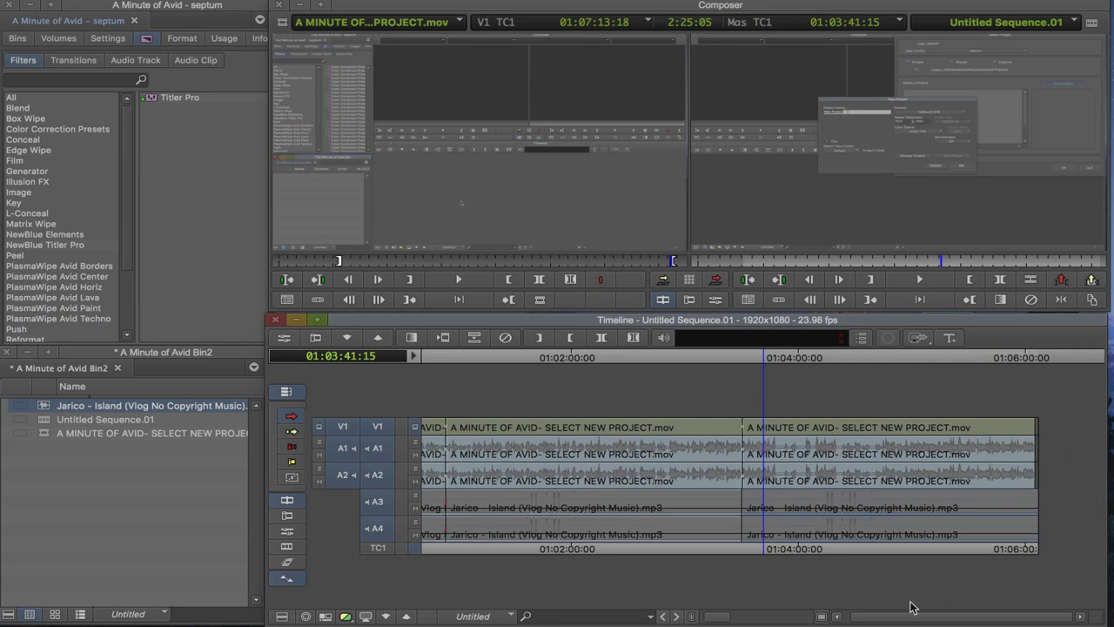
pyautogui.moveTo(721, 616); pyautogui.dragTo(800, 620)
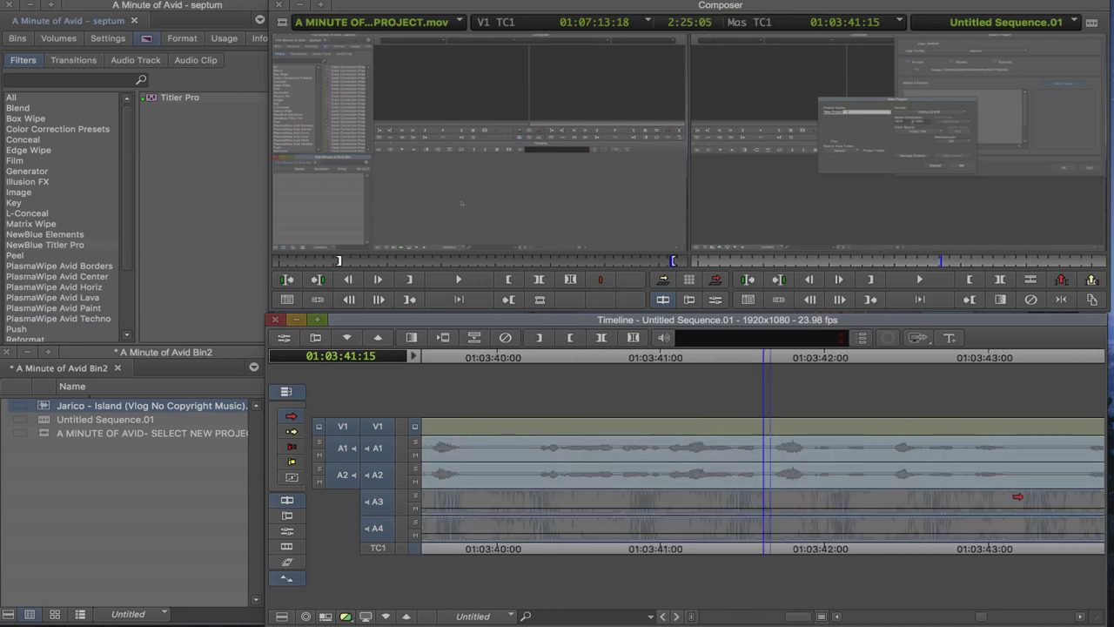
pyautogui.scroll(-10, 1018, 496)
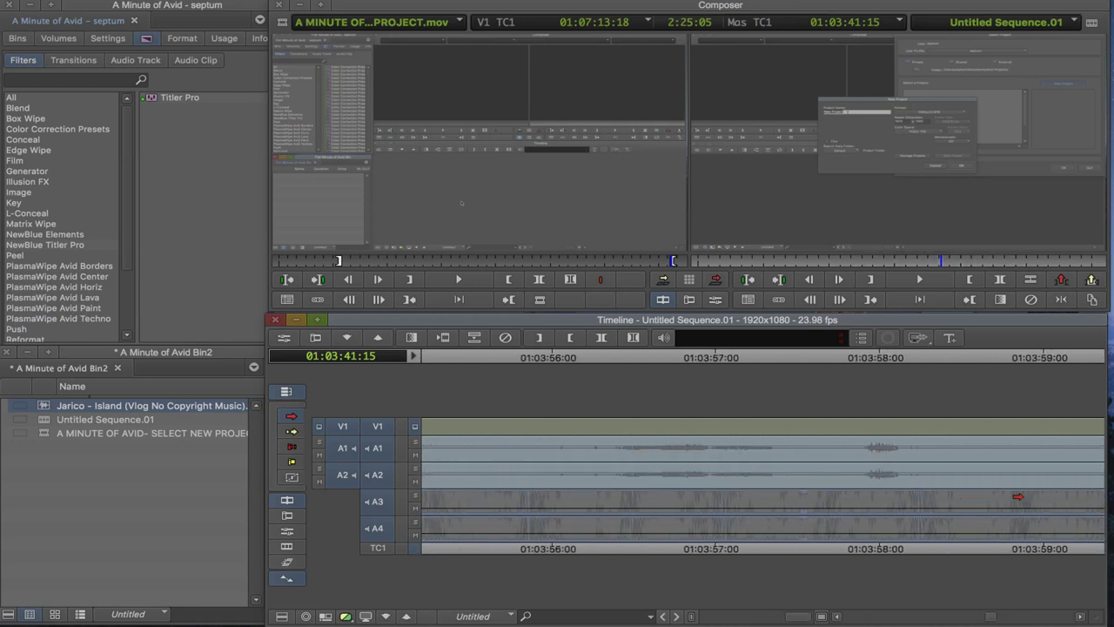
pyautogui.scroll(-10, 1017, 496)
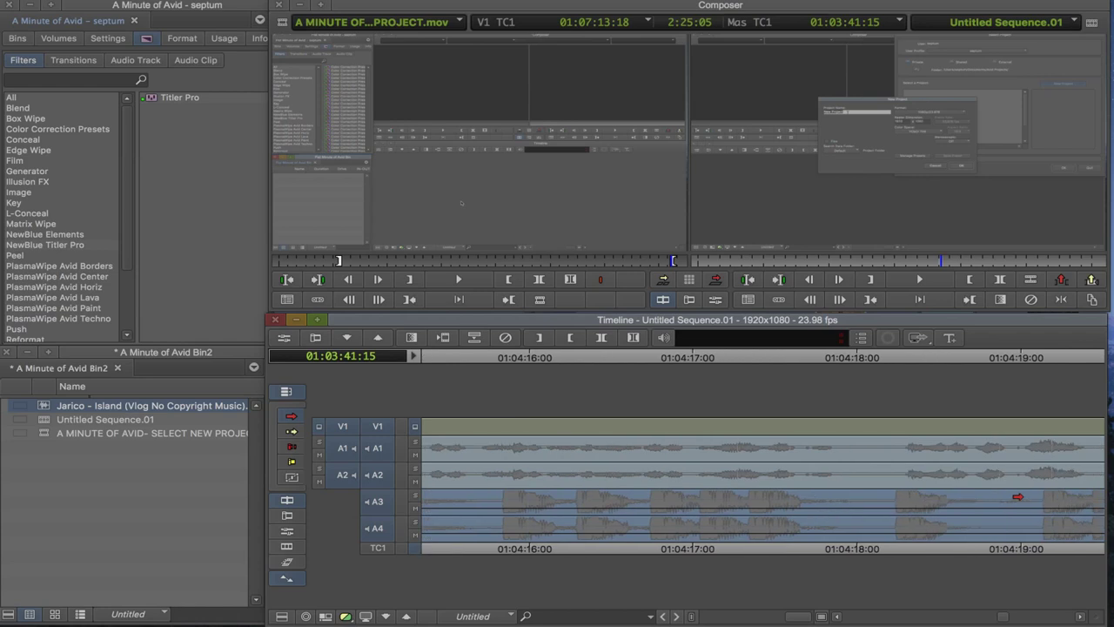
pyautogui.scroll(-10, 1017, 496)
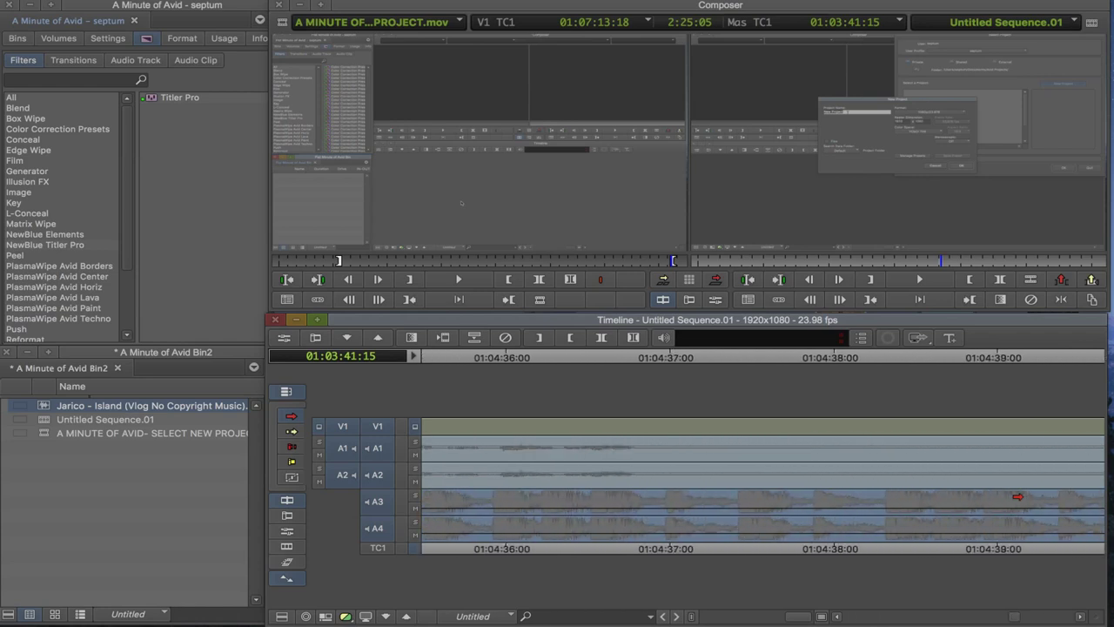
pyautogui.scroll(-10, 1018, 496)
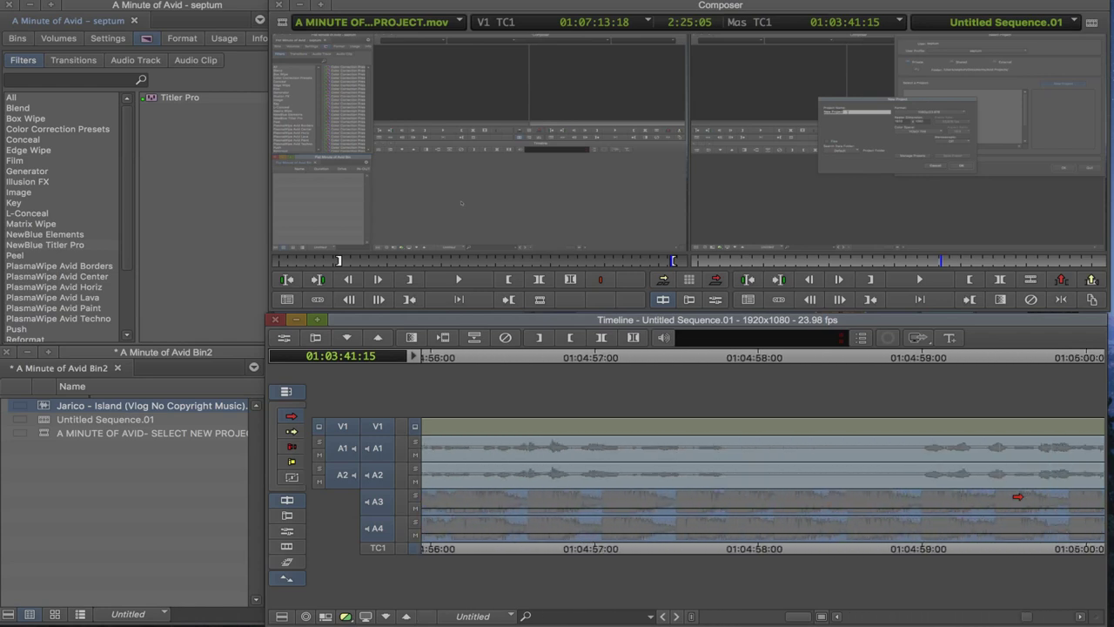
pyautogui.scroll(-10, 1023, 593)
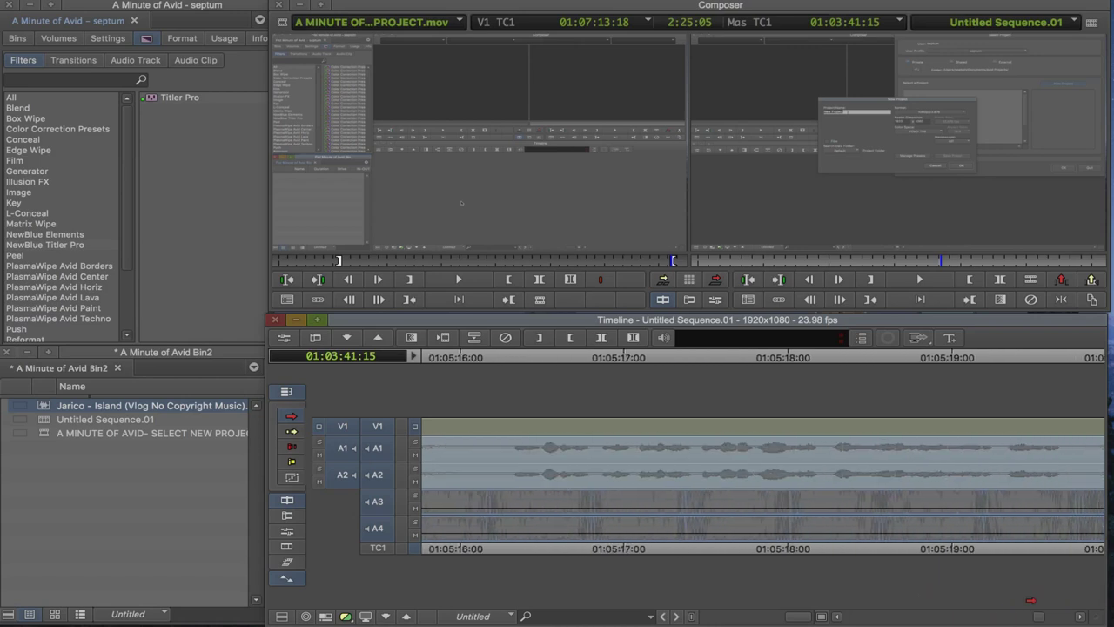
pyautogui.scroll(-10, 763, 488)
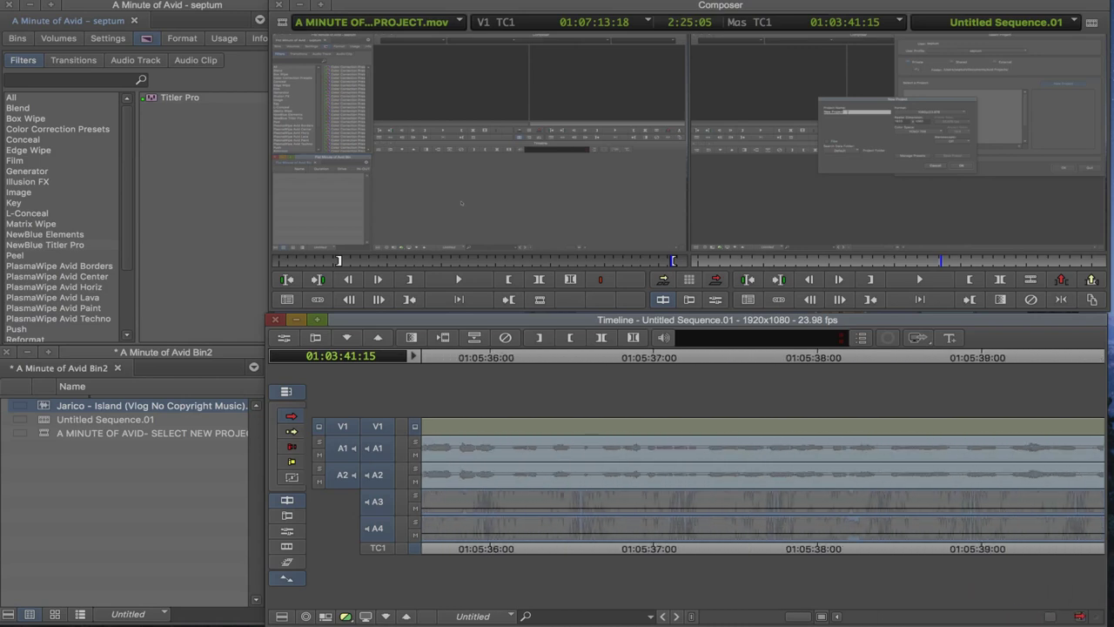
pyautogui.scroll(-10, 763, 487)
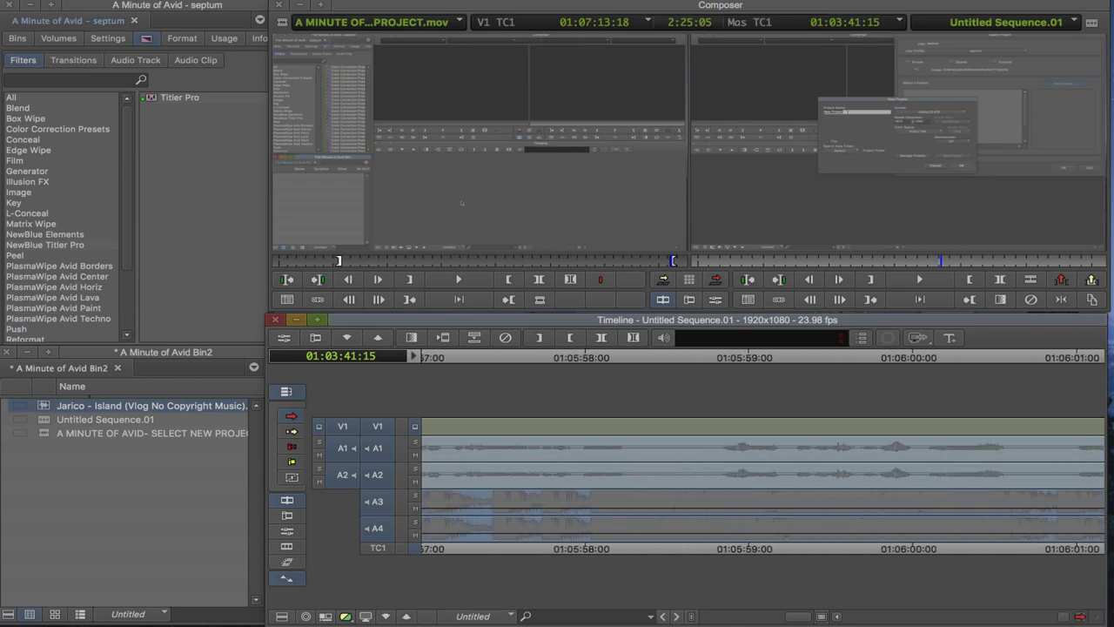
pyautogui.click(1081, 617)
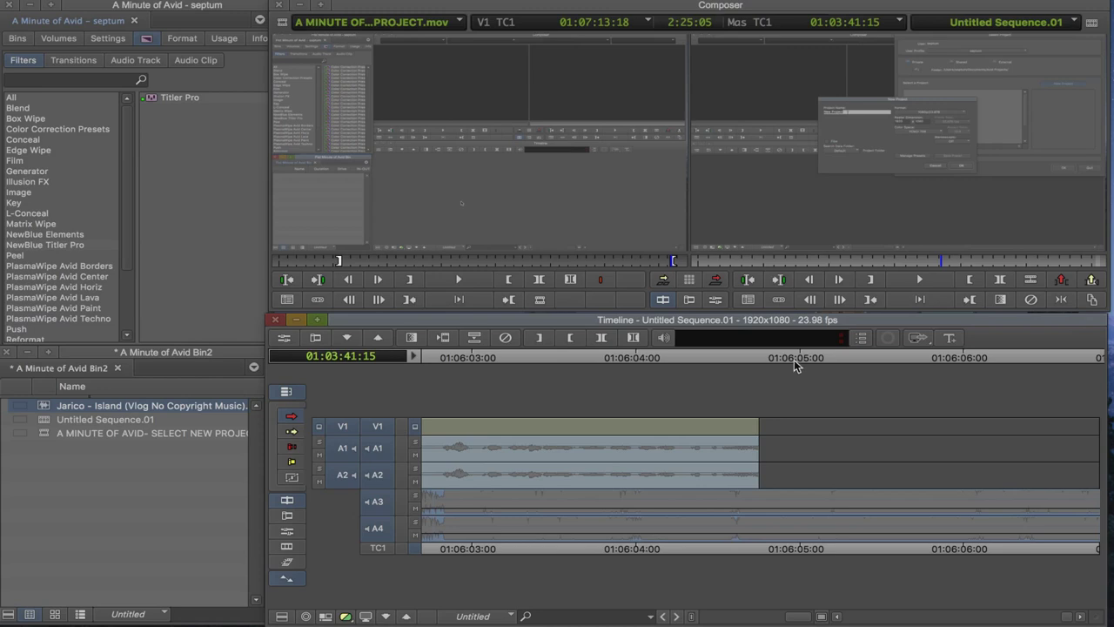
# - Play the sequence from 01:06:04:12 past the end of the screen recording to hear how the music carries on
pyautogui.click(723, 358)
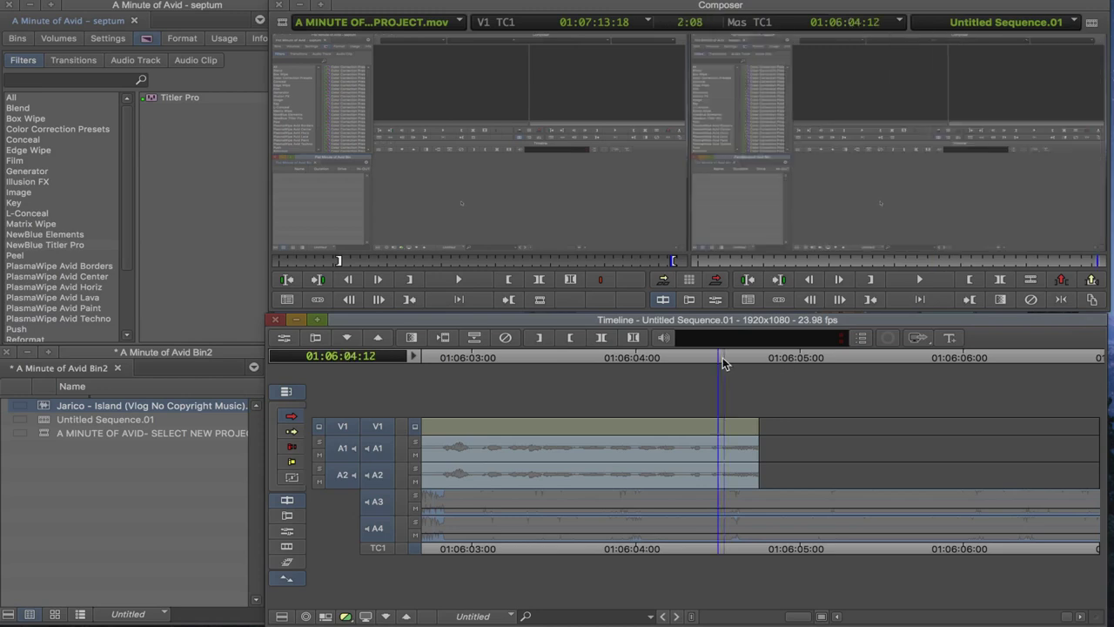
pyautogui.press('space')
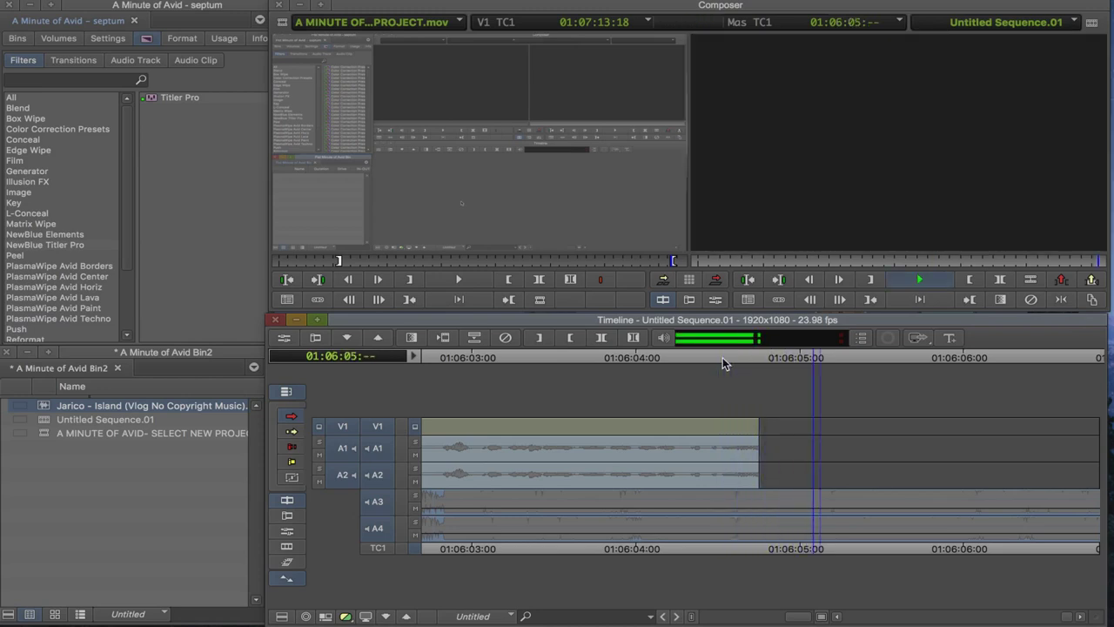
pyautogui.press('space')
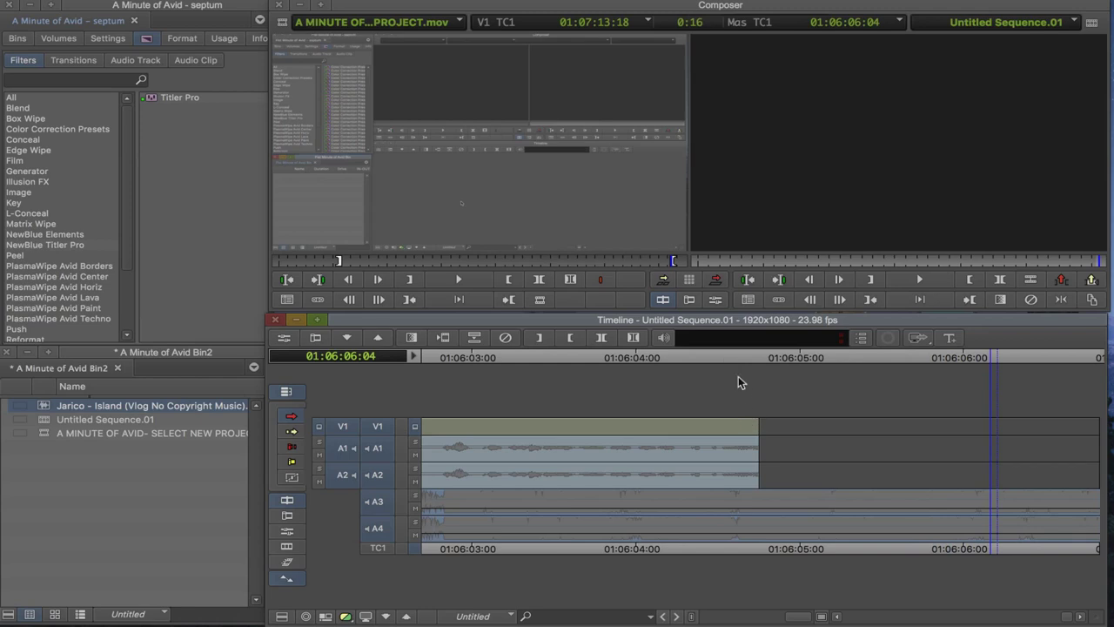
# - Add volume keyframes to the music on A3 and A4 at 01:06:05:06 and 01:06:05:21, just past the screen recording's end
pyautogui.click(738, 355)
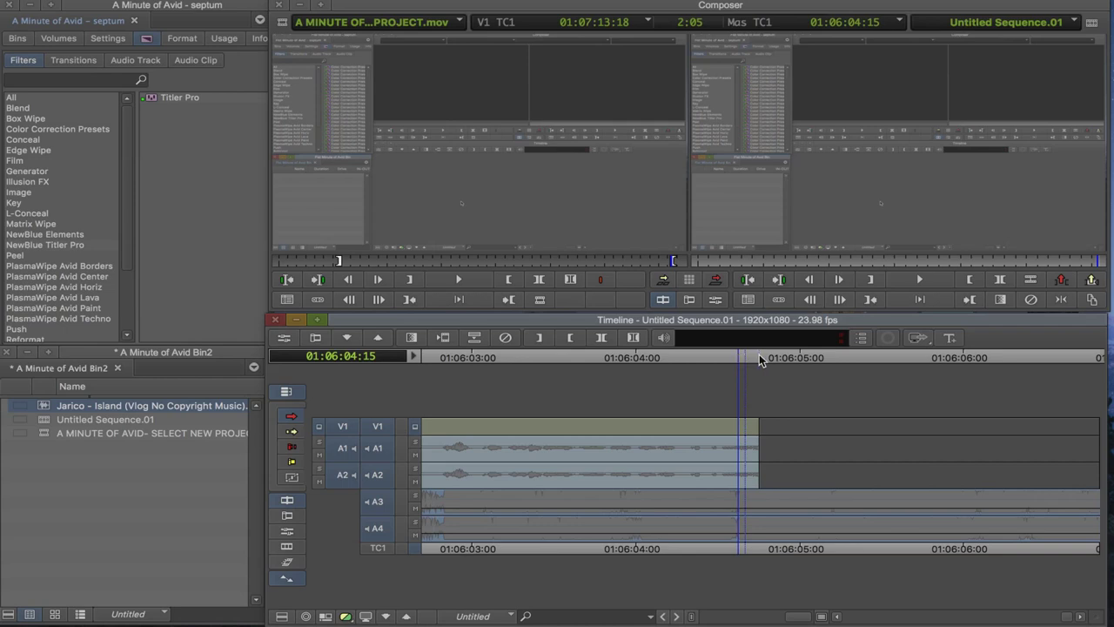
pyautogui.click(759, 354)
pyautogui.click(843, 357)
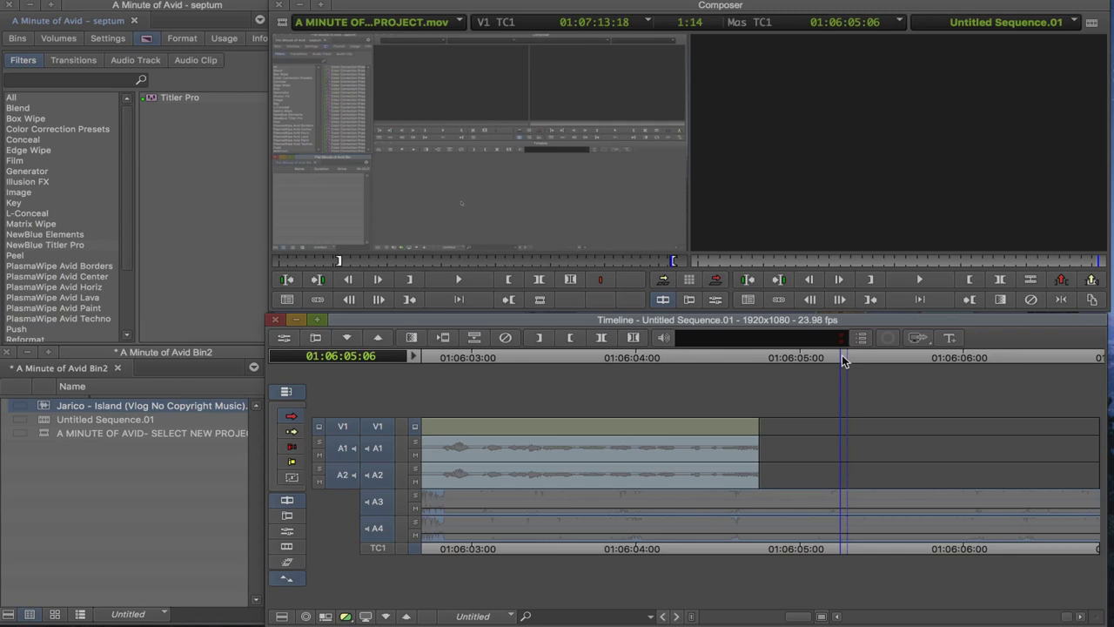
pyautogui.press('h')
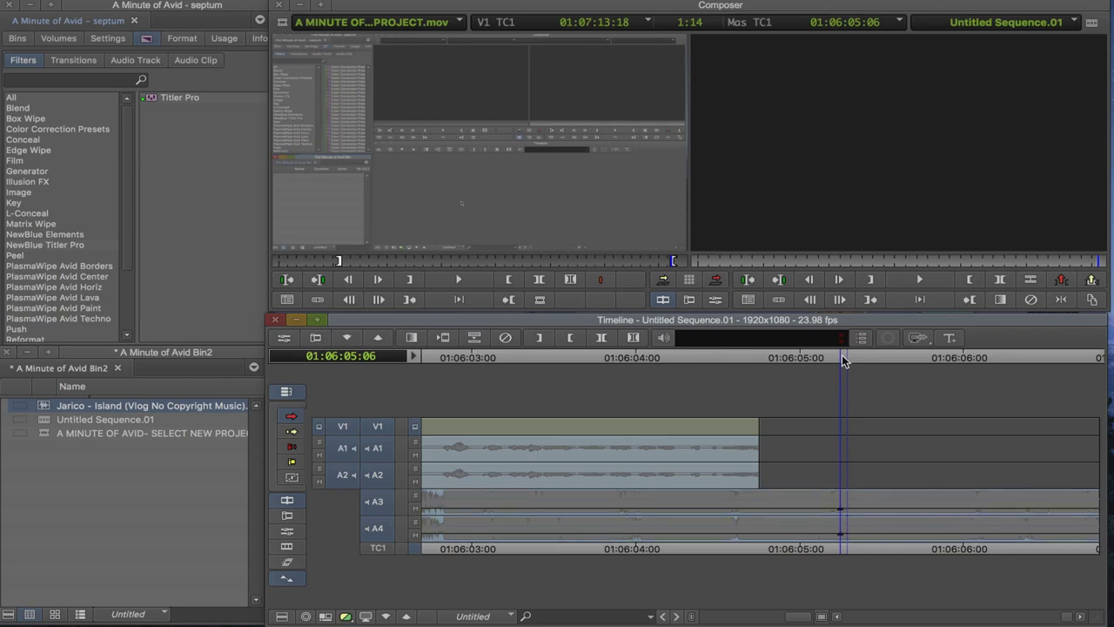
pyautogui.click(946, 358)
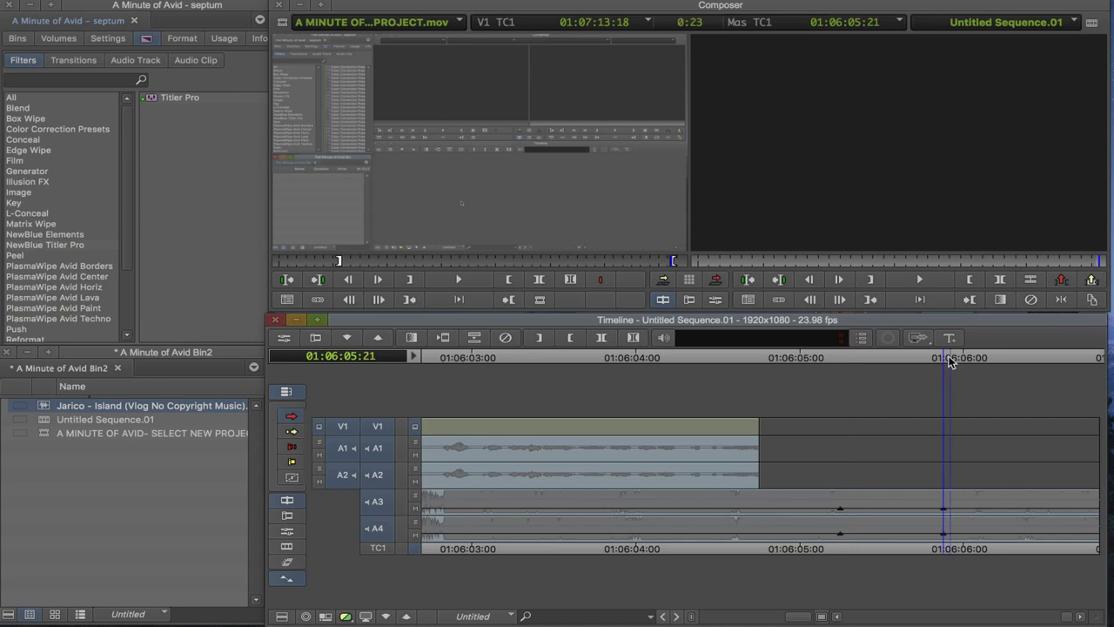
# - Lower the 01:06:05:21 volume keyframes on A3 and A4 to silence so that the music fades out
pyautogui.click(945, 511)
pyautogui.moveTo(944, 510); pyautogui.dragTo(945, 507)
pyautogui.moveTo(947, 517); pyautogui.dragTo(946, 523)
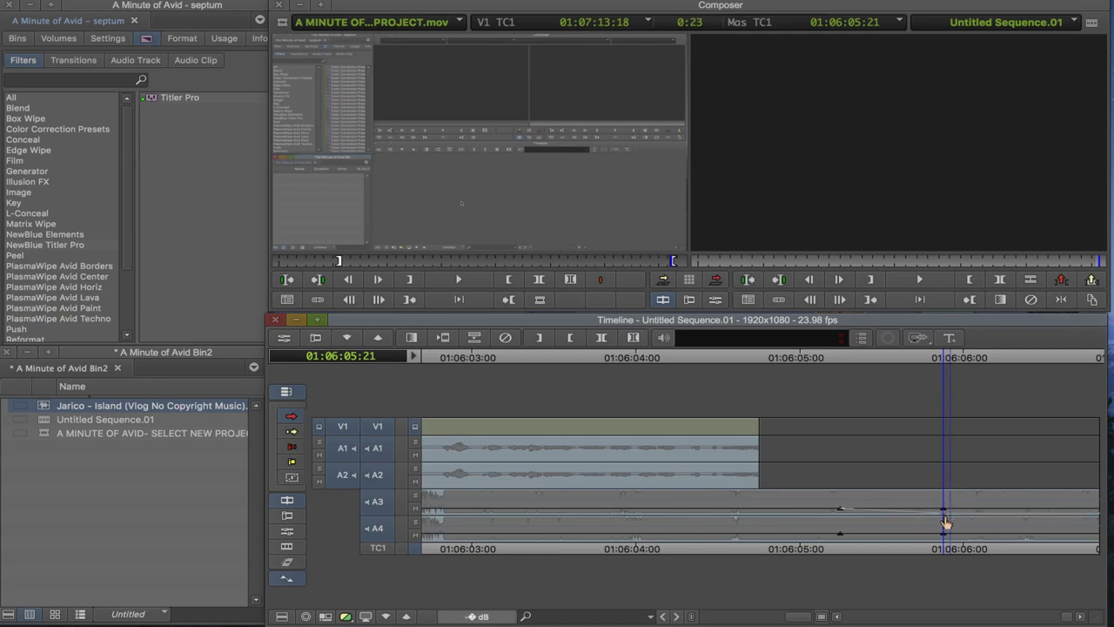
pyautogui.moveTo(946, 523); pyautogui.dragTo(946, 530)
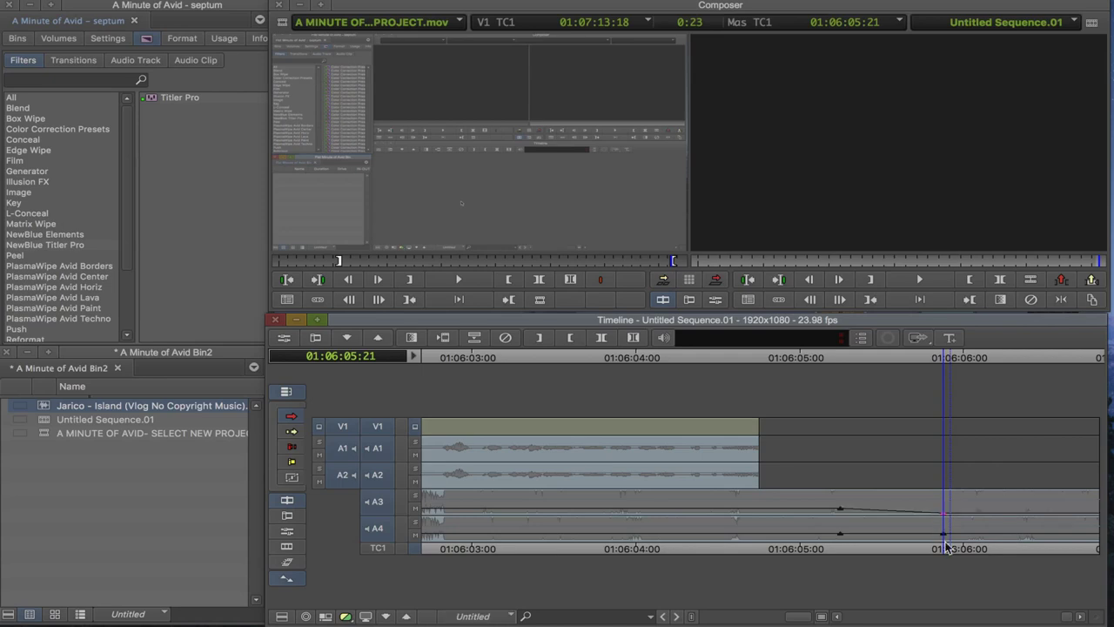
pyautogui.moveTo(947, 540); pyautogui.dragTo(947, 547)
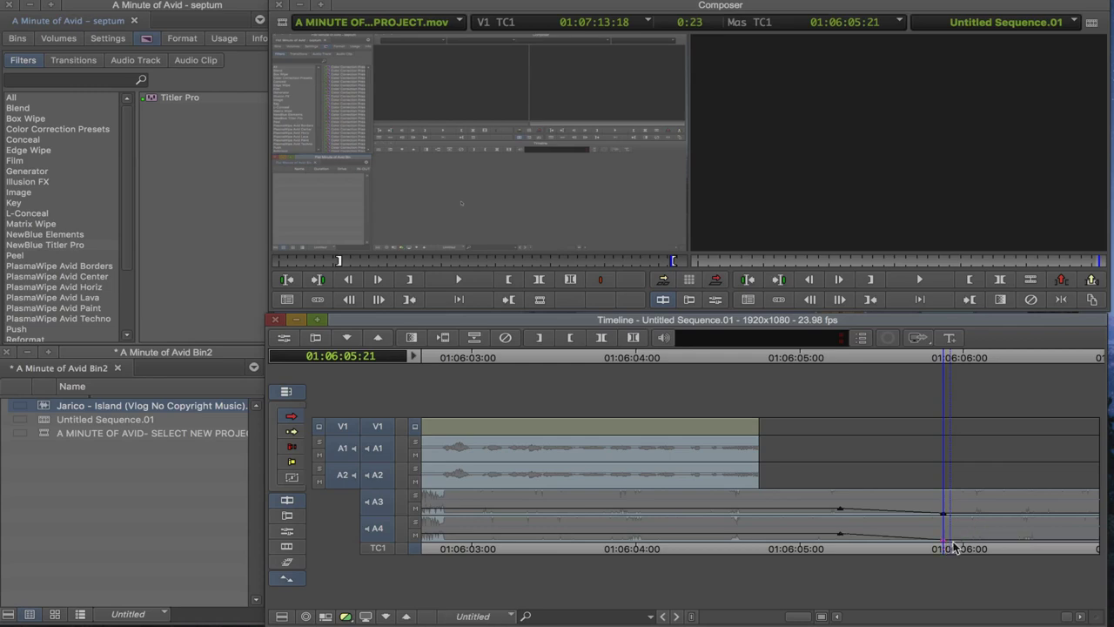
pyautogui.moveTo(947, 547); pyautogui.dragTo(946, 548)
# - Add an edit at 01:06:05:21 and delete the leftover music after it on A3 and A4
pyautogui.click(1033, 281)
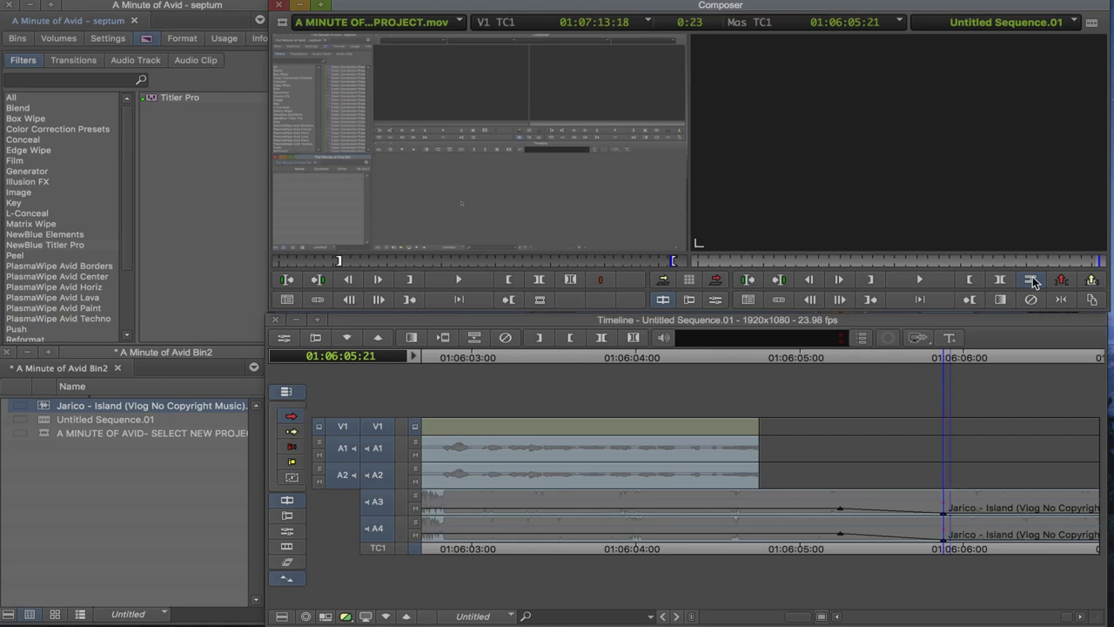
pyautogui.click(981, 500)
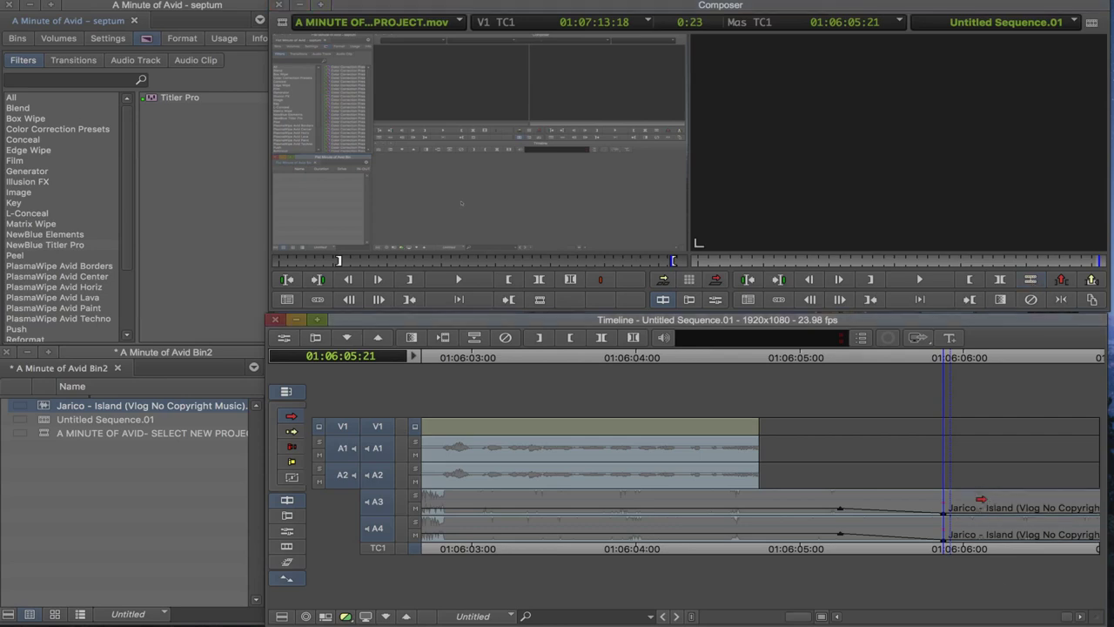
pyautogui.click(981, 499)
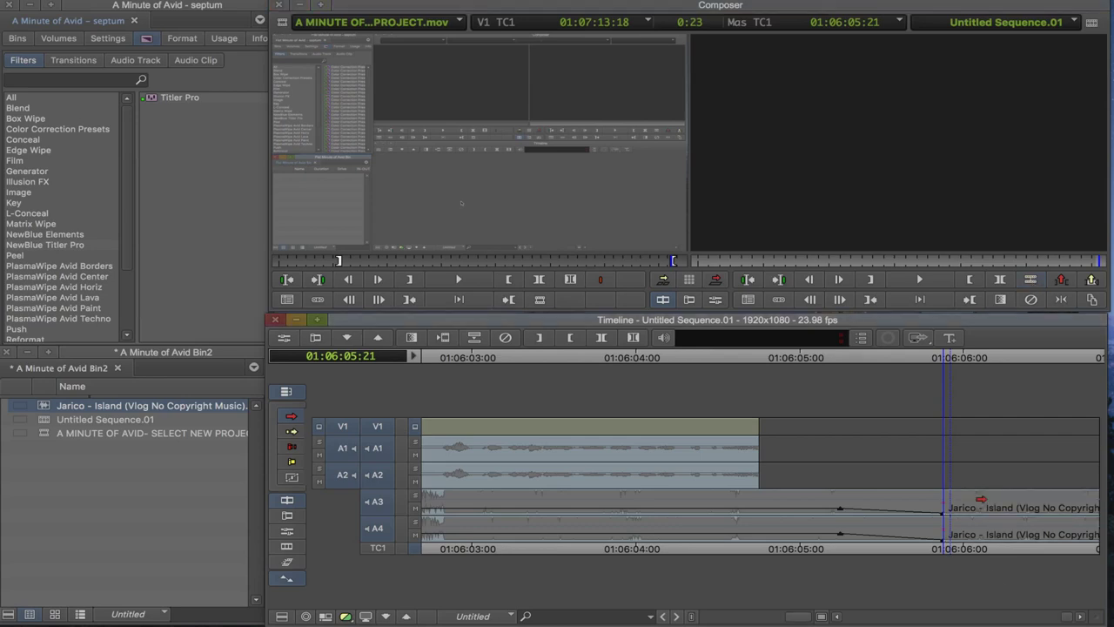
pyautogui.click(982, 499)
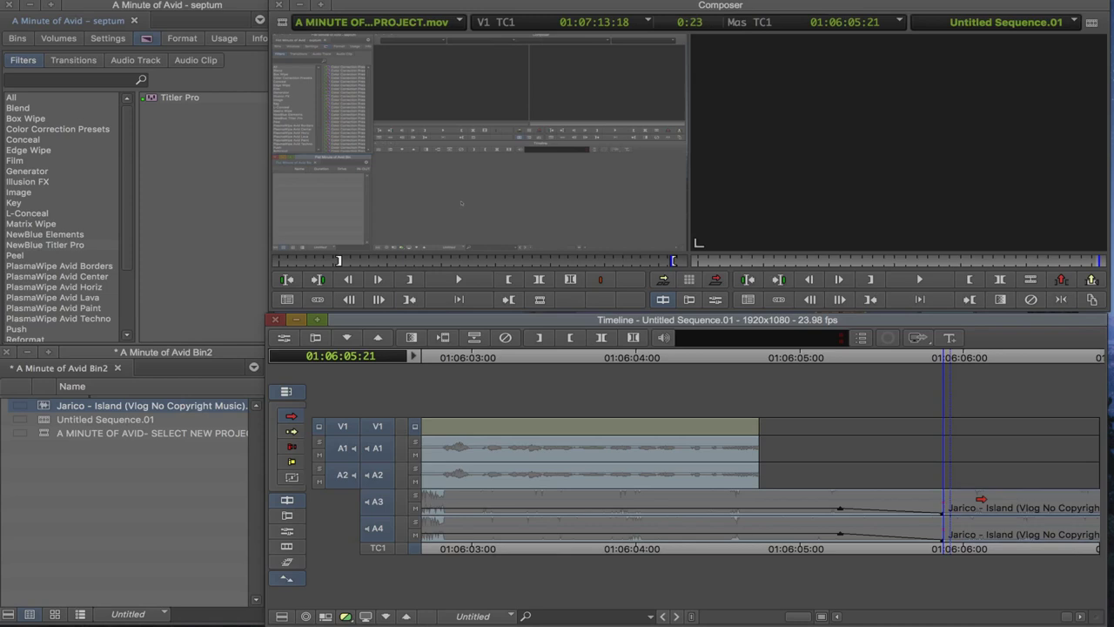
pyautogui.press('Delete')
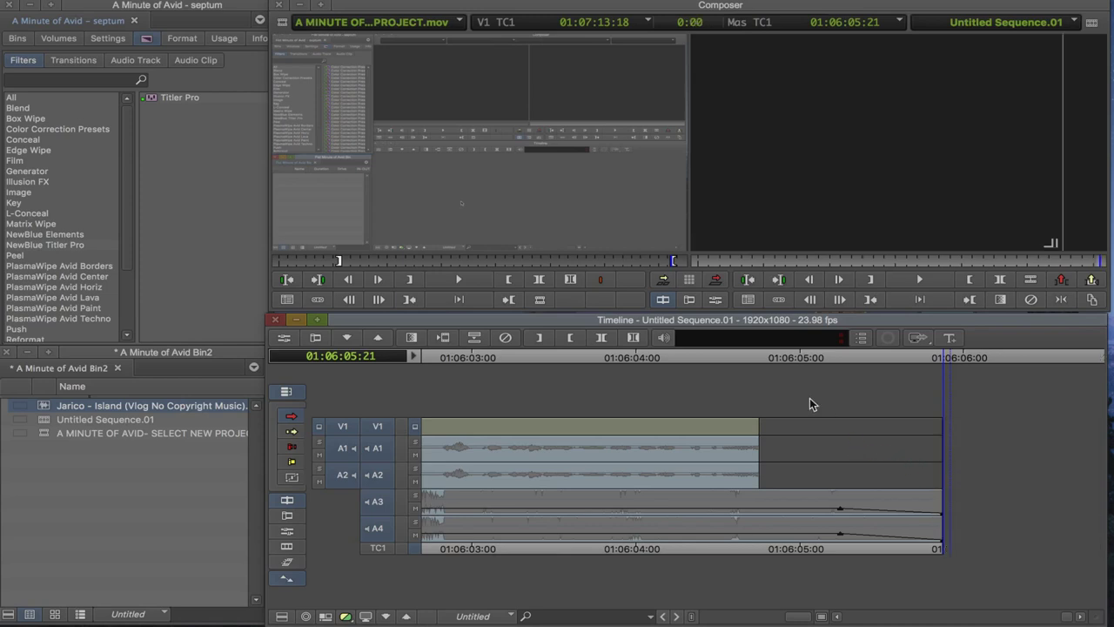
# - Play the last moments of the sequence through the music's fade-out to check the ending
pyautogui.click(715, 355)
pyautogui.press('space')
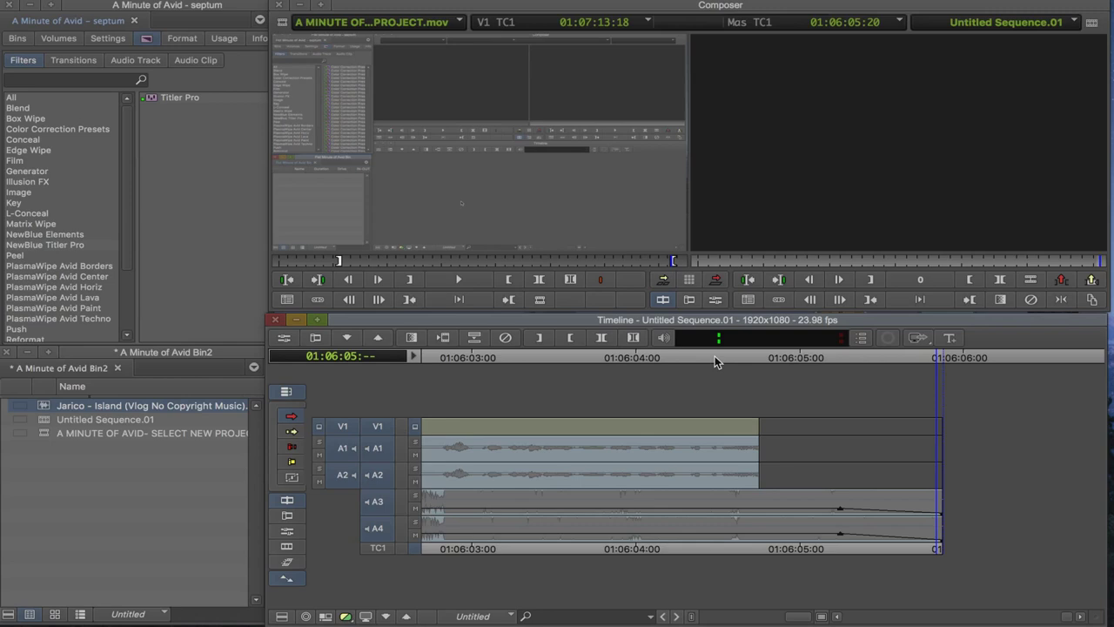
pyautogui.press('End')
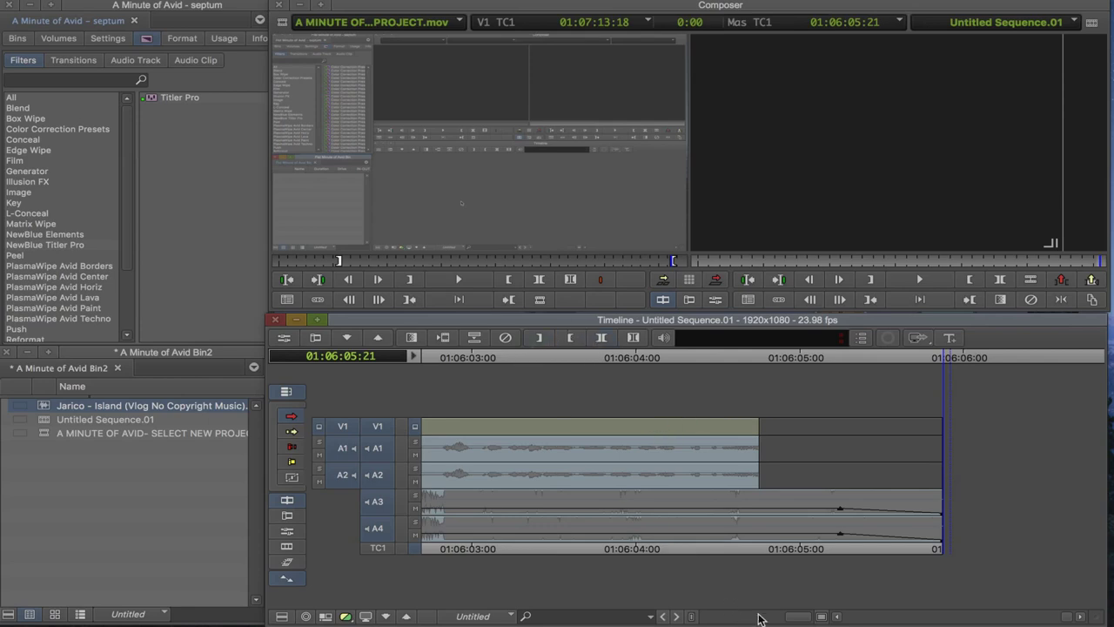
# - Show the whole sequence in the timeline and play its opening title from 01:00:00:00 into the screen recording
pyautogui.moveTo(795, 620); pyautogui.dragTo(714, 616)
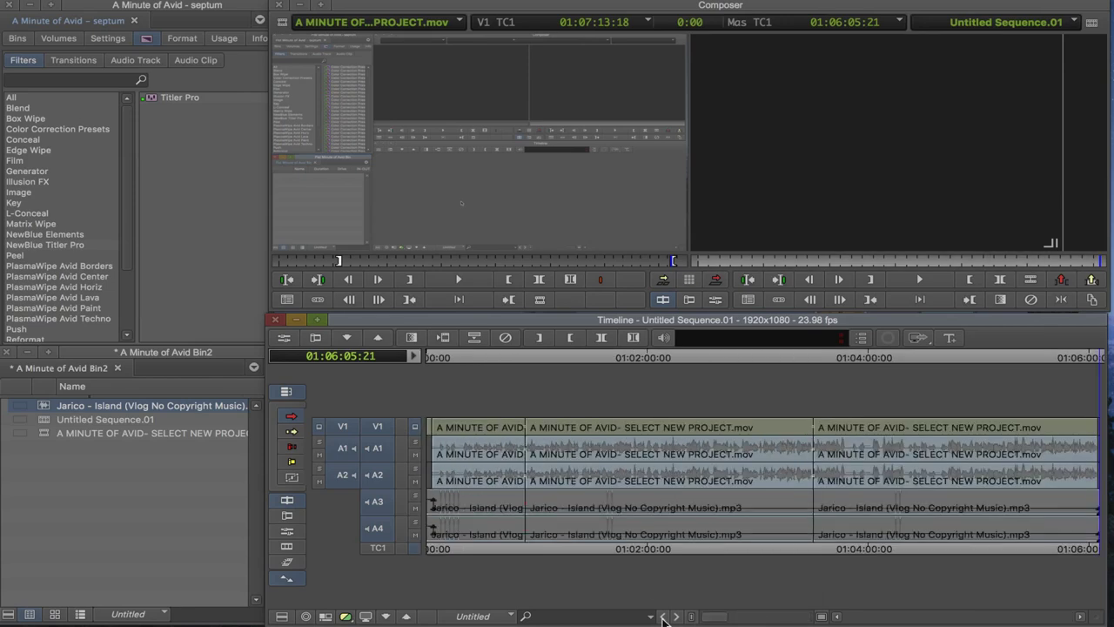
pyautogui.click(433, 356)
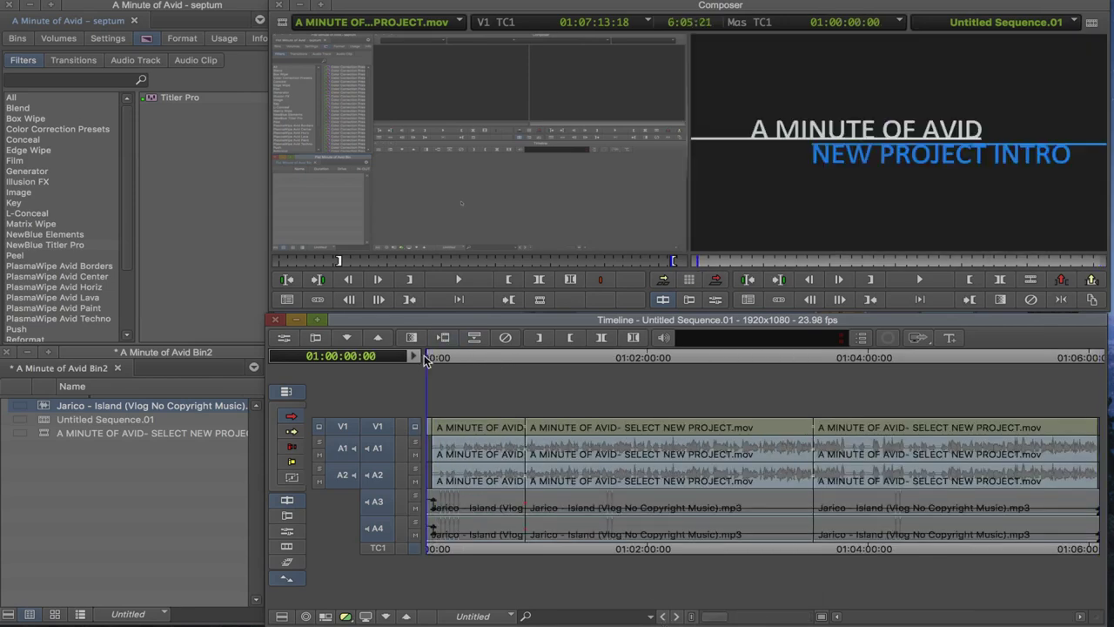
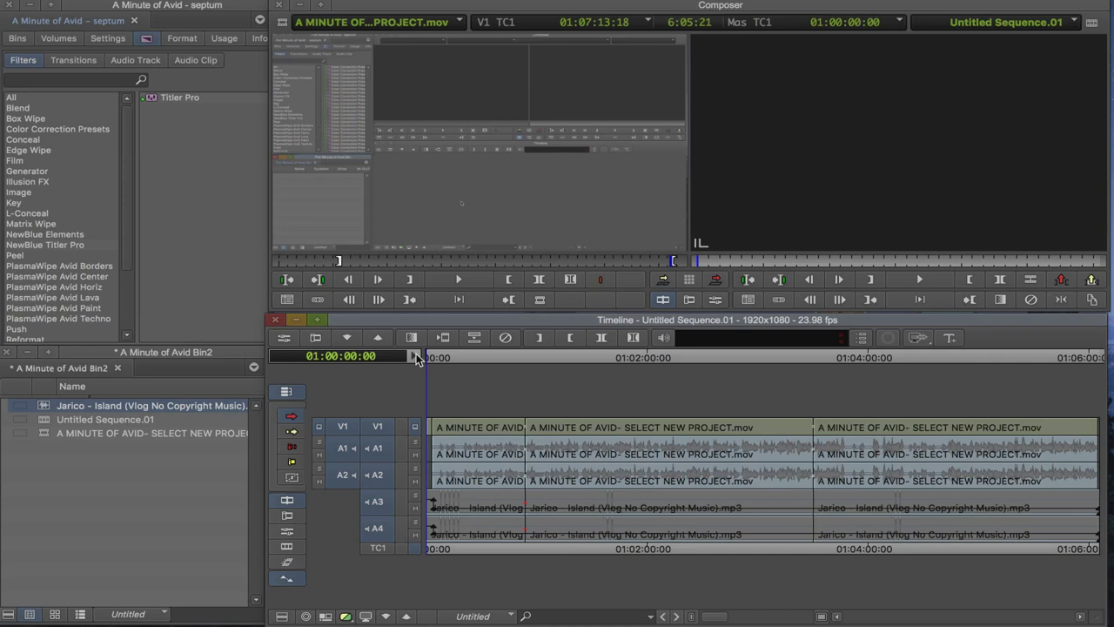
pyautogui.press('space')
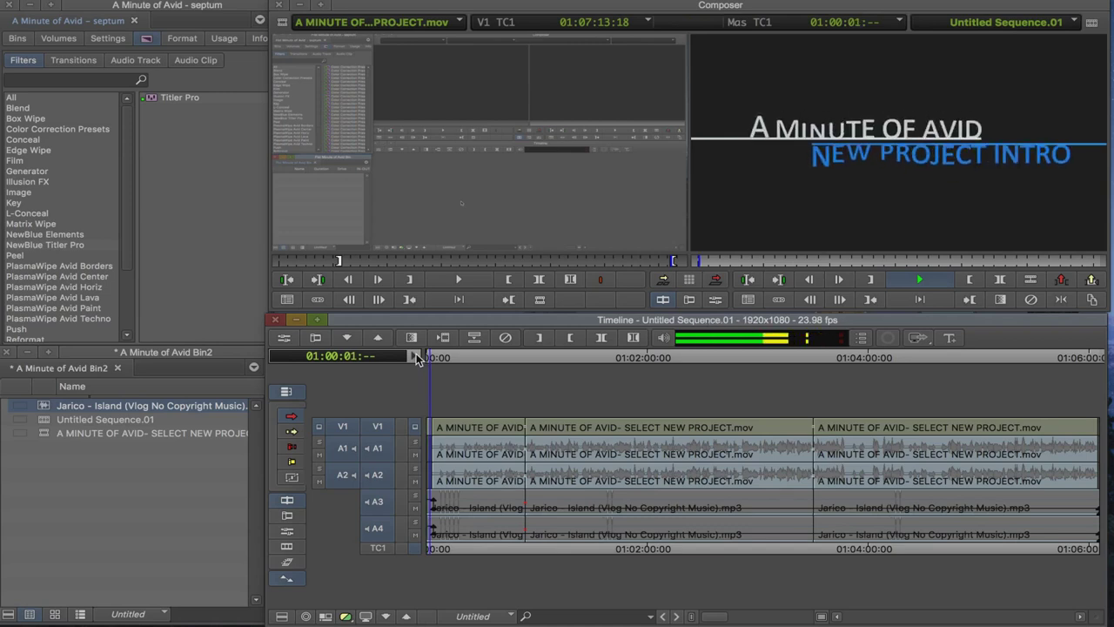
pyautogui.press('space')
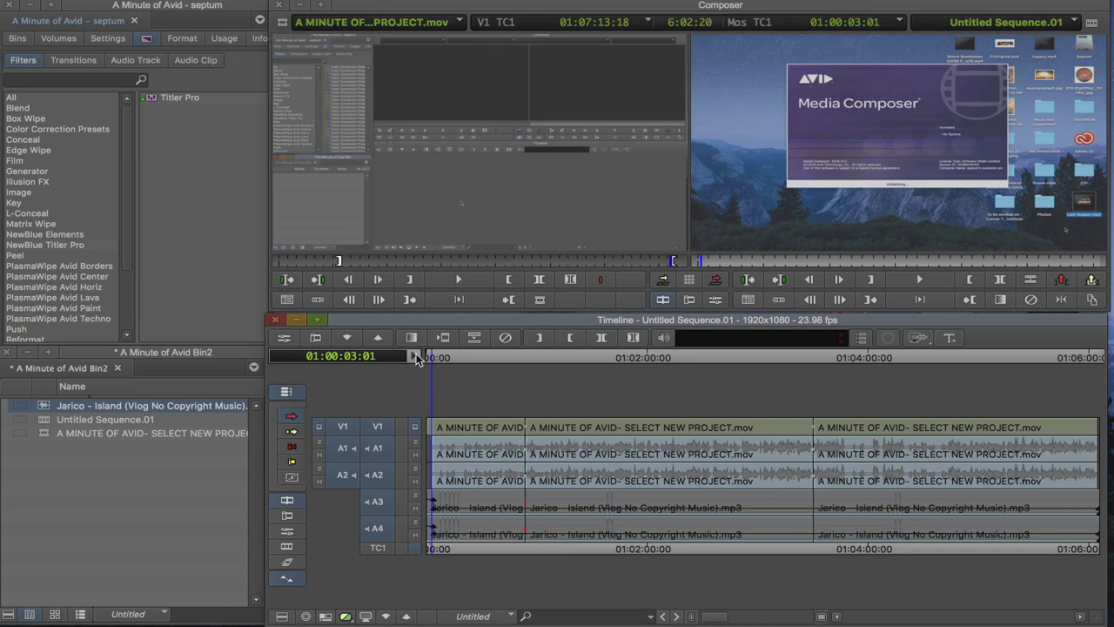
# - Play more of the sequence's opening screen recording to check it, and return the playhead to 01:00:00:00
pyautogui.press('space')
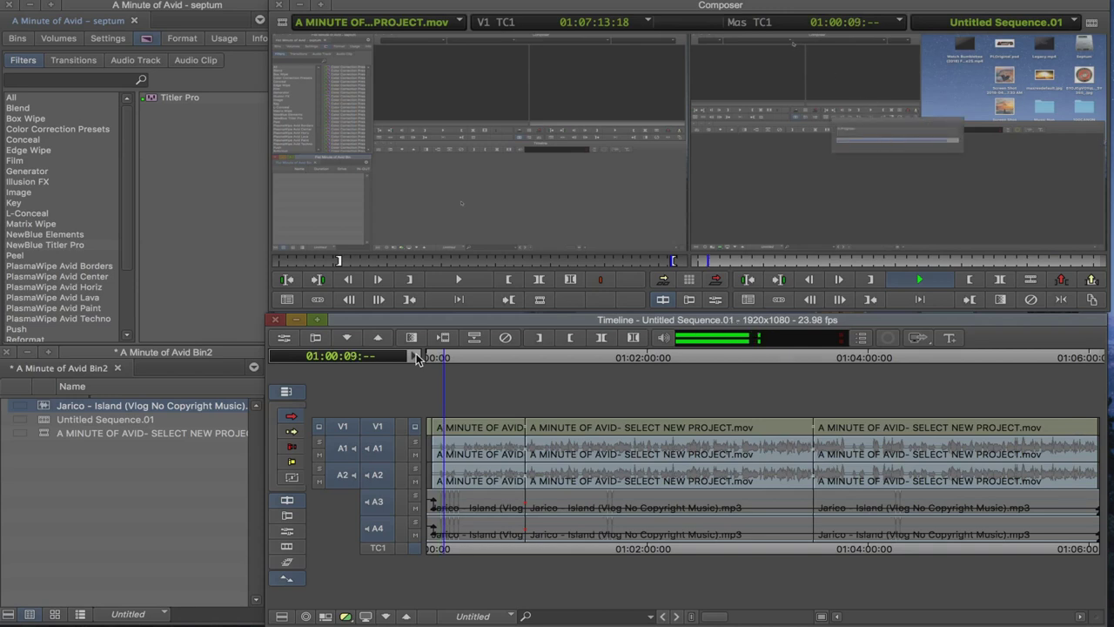
pyautogui.press('space')
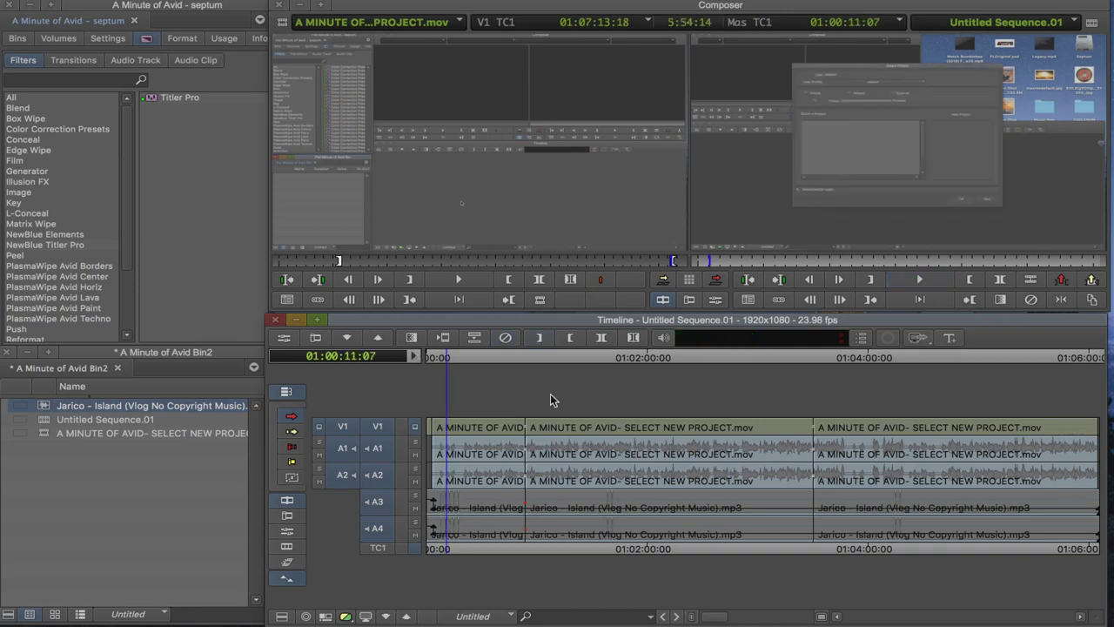
pyautogui.click(920, 281)
pyautogui.press('space')
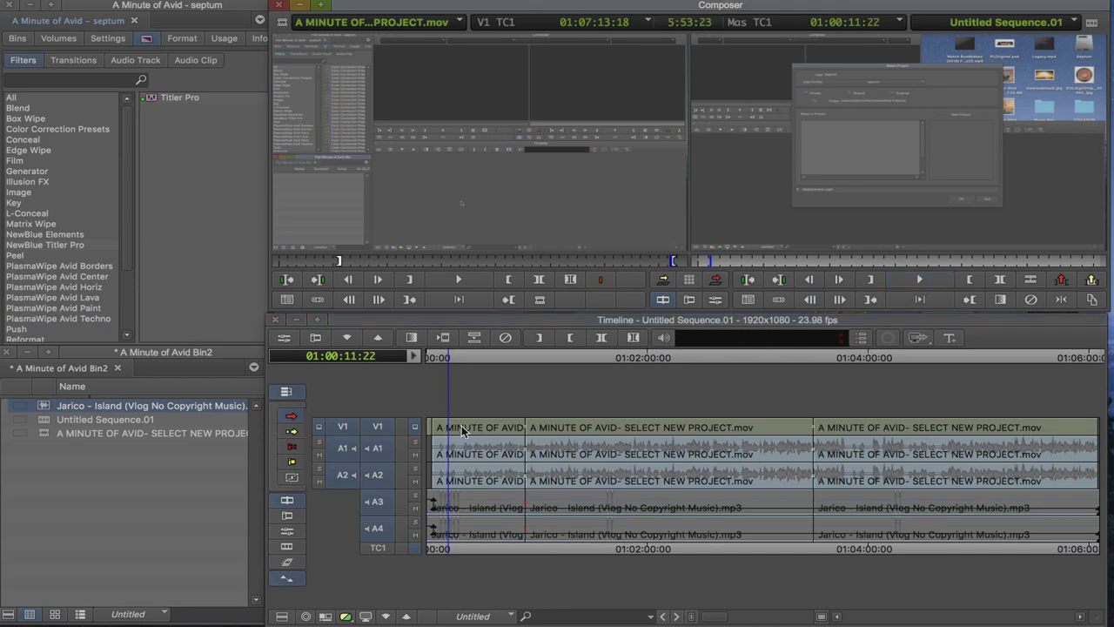
pyautogui.click(448, 357)
pyautogui.moveTo(448, 359); pyautogui.dragTo(419, 360)
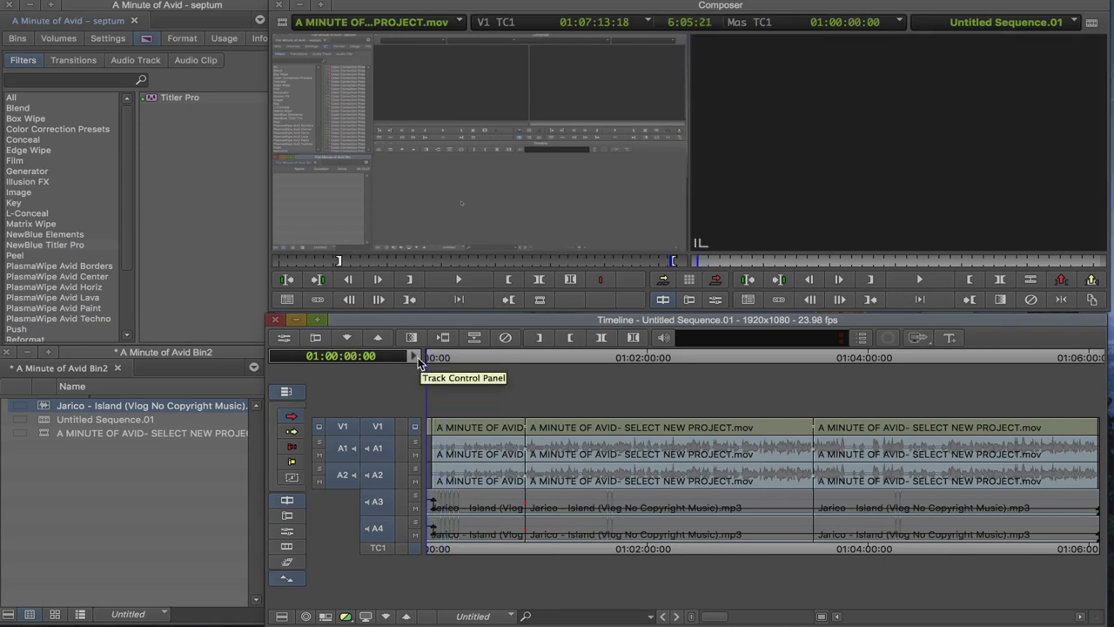
# - Start an export of the sequence and review the options of the Untitled export setting without changing them
pyautogui.rightClick(891, 129)
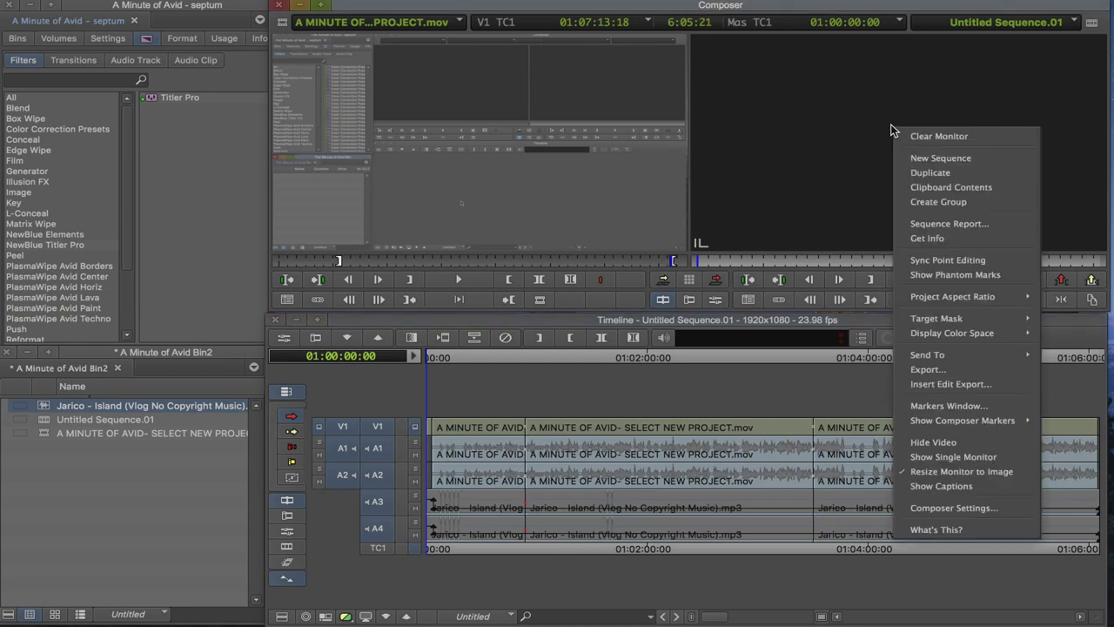
pyautogui.click(929, 371)
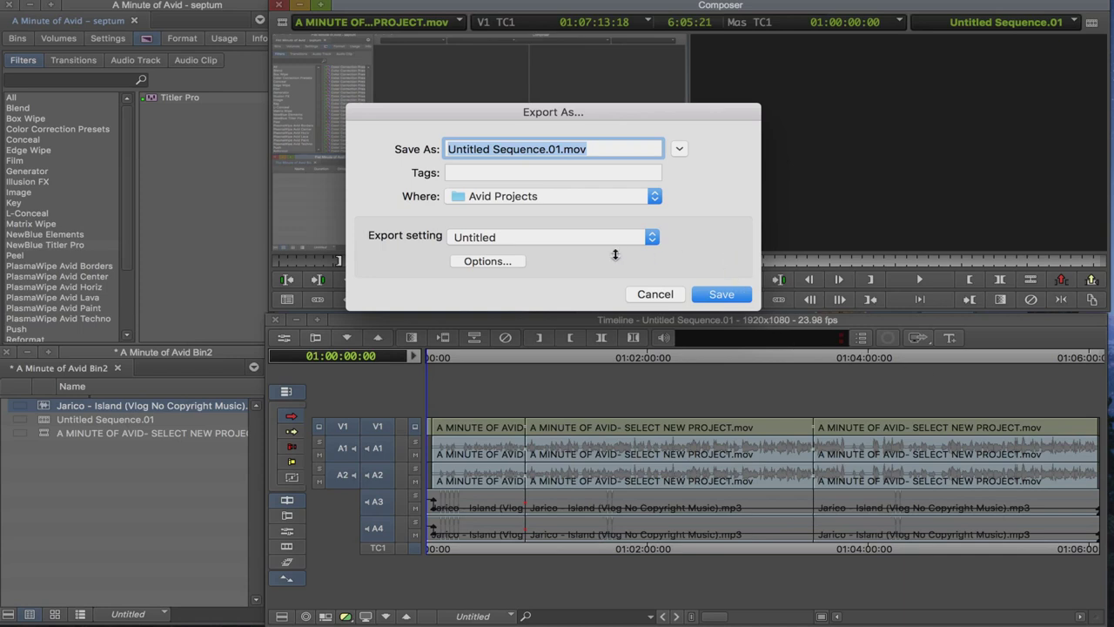
pyautogui.click(504, 262)
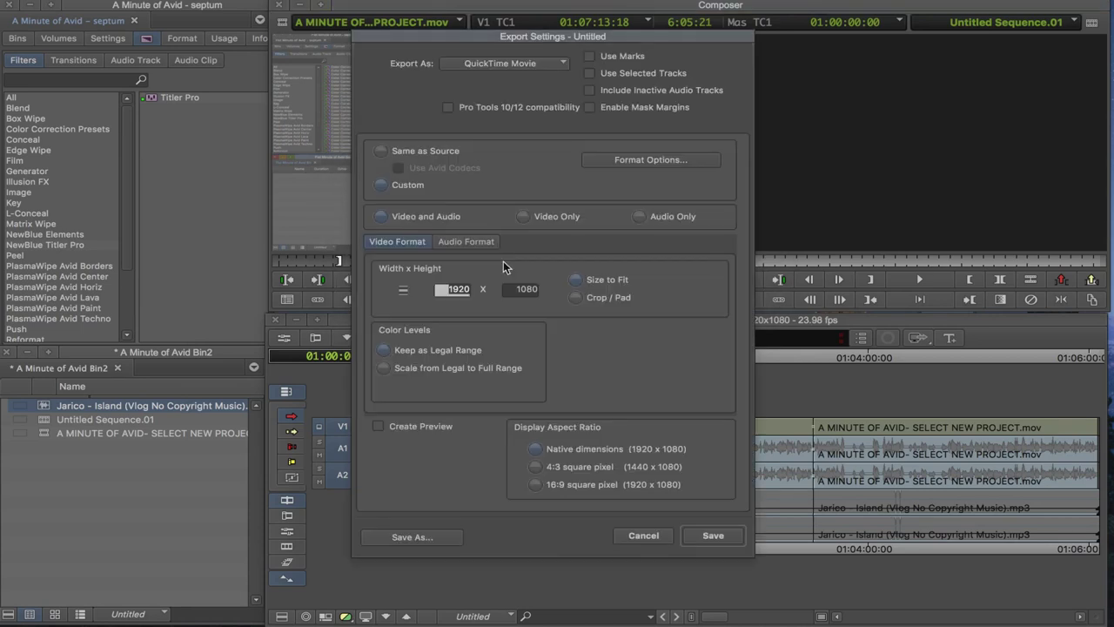
pyautogui.click(653, 537)
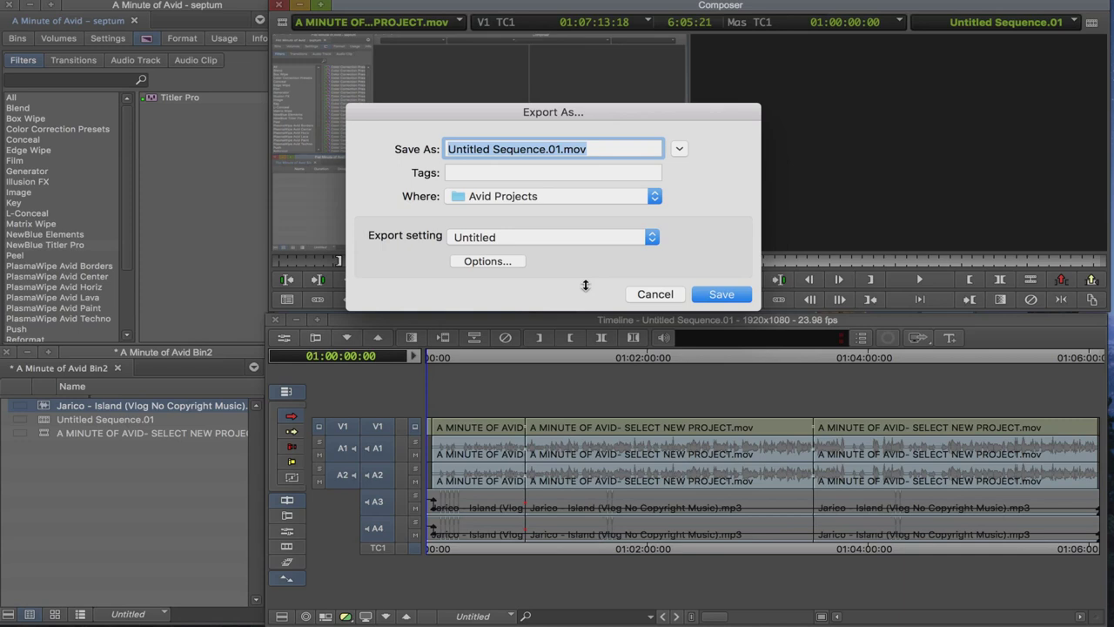
# - Set the export destination to the Desktop and save the sequence as Untitled Sequence.01.mov
pyautogui.click(655, 197)
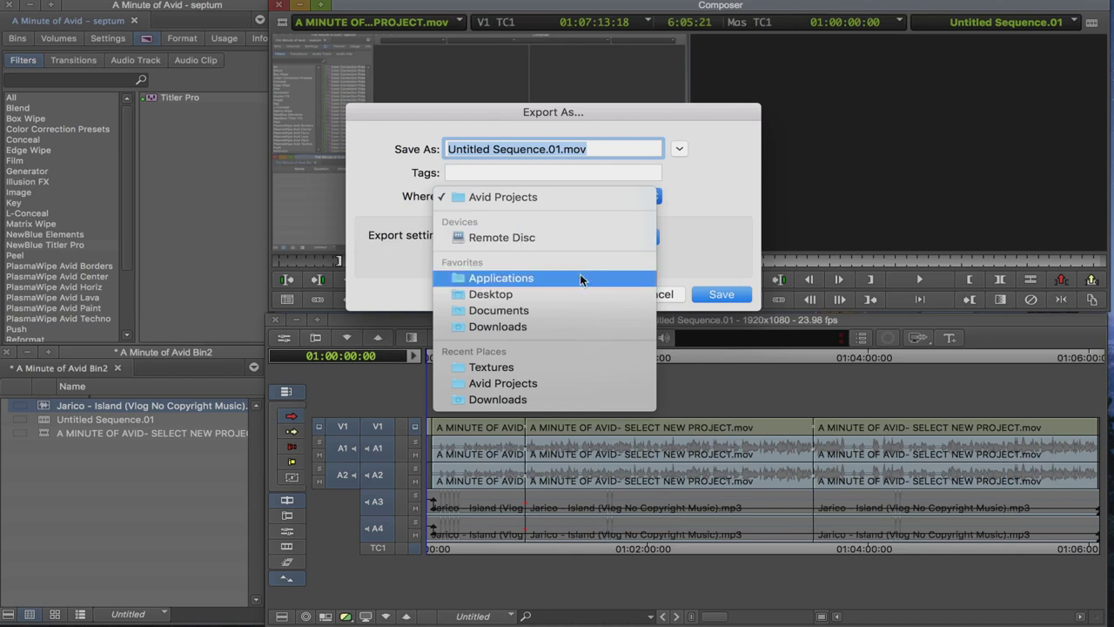
pyautogui.click(561, 296)
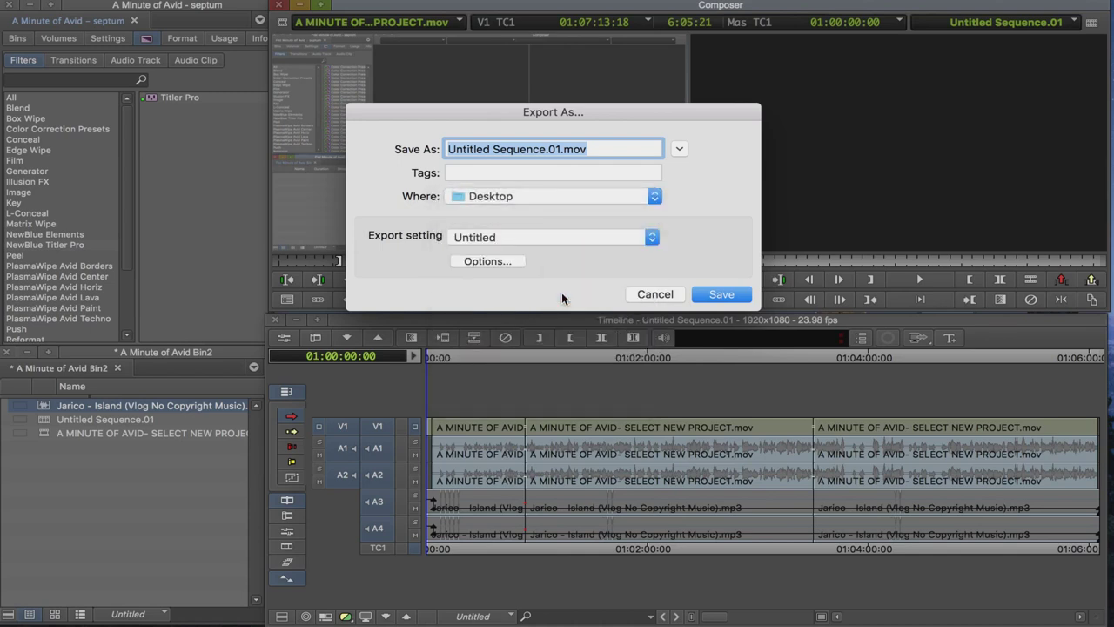
pyautogui.click(723, 295)
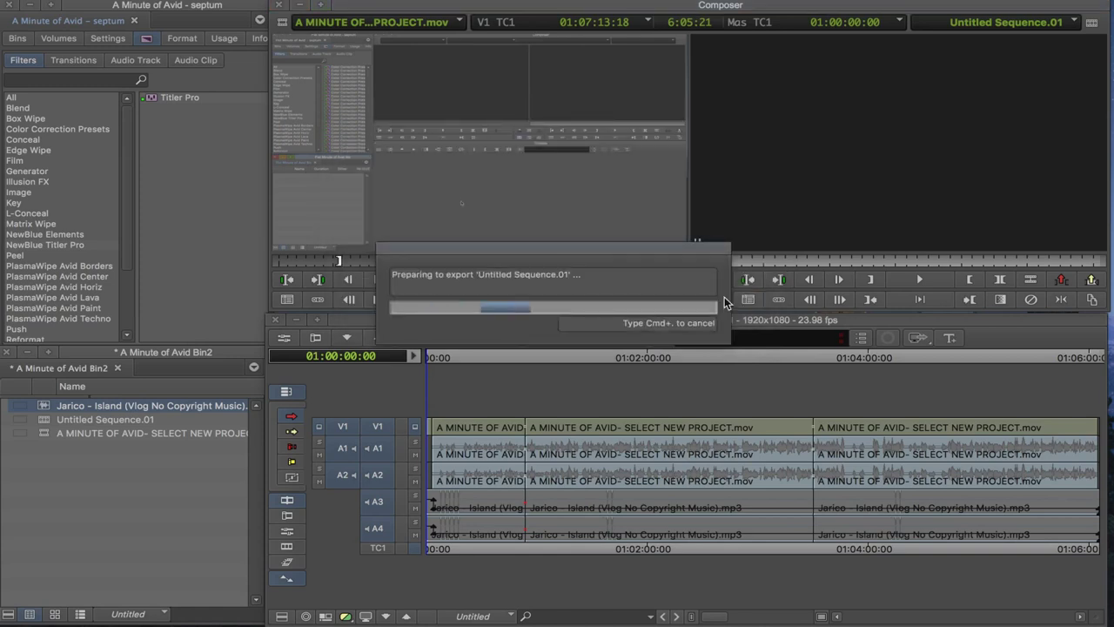